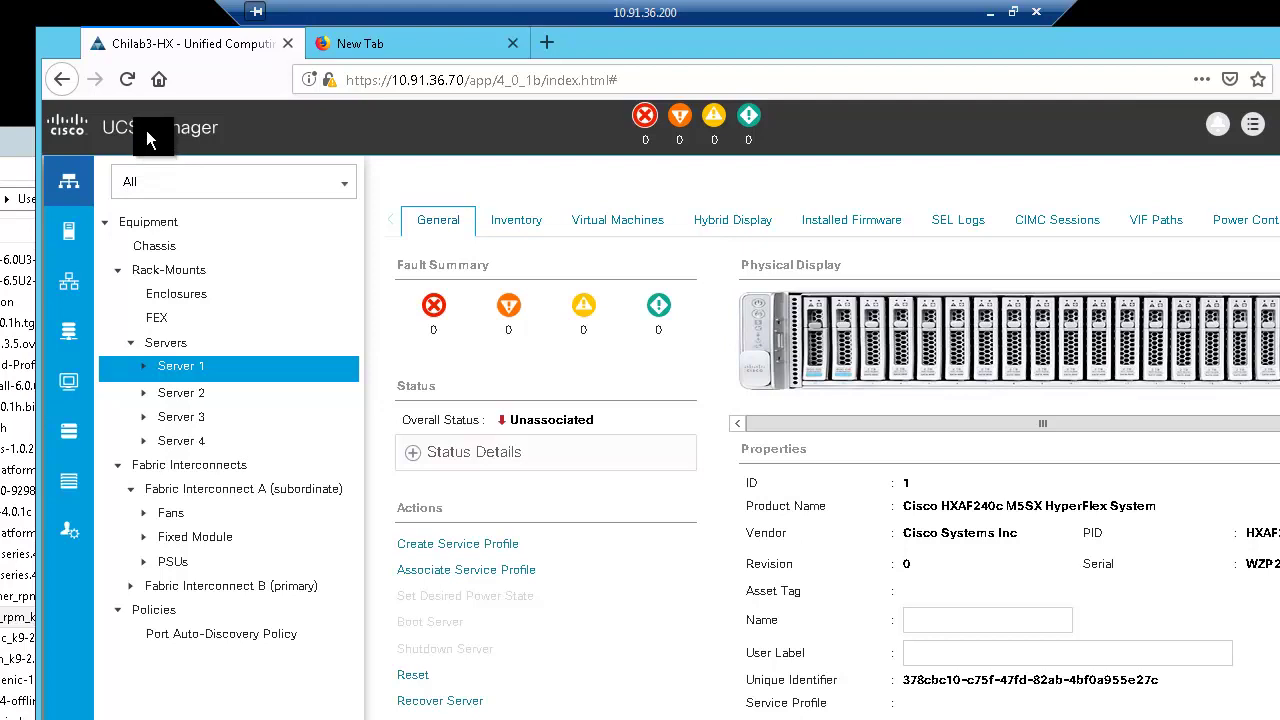
# Review Fabric Interconnect A and rack server 1 in UCS Manager, then show the Hybrid Display
pyautogui.click(64, 186)
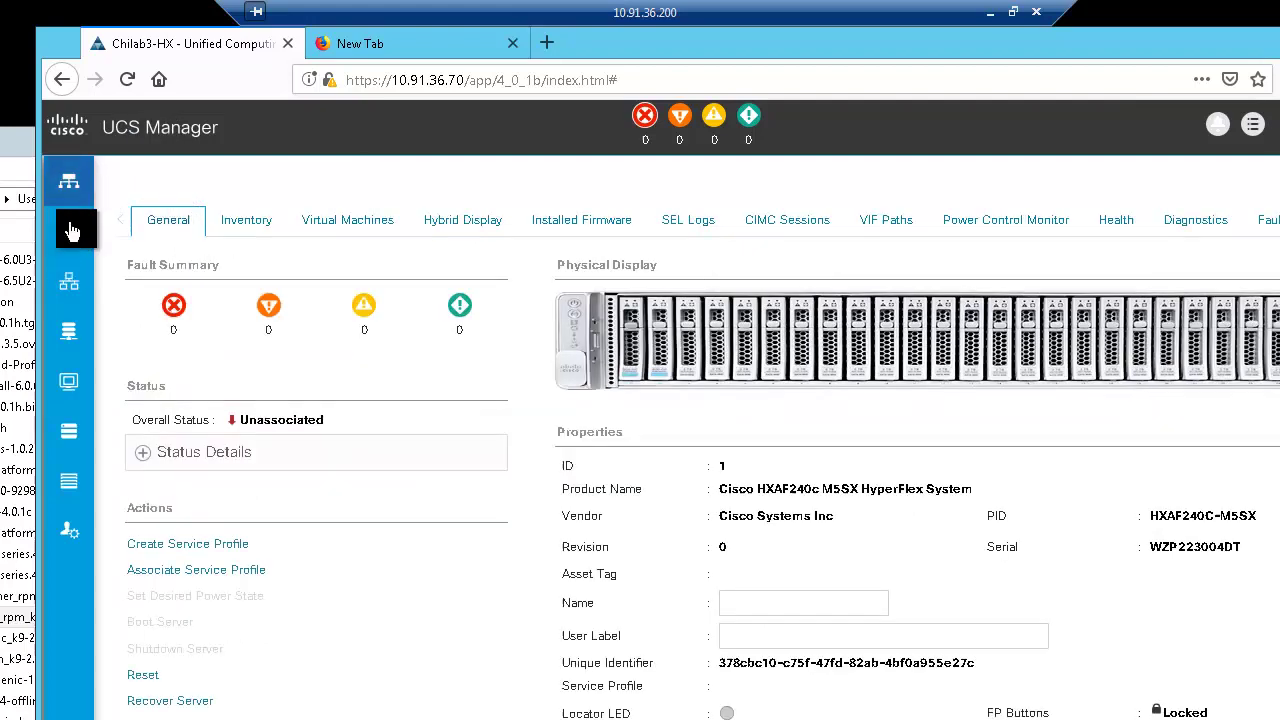
pyautogui.click(68, 182)
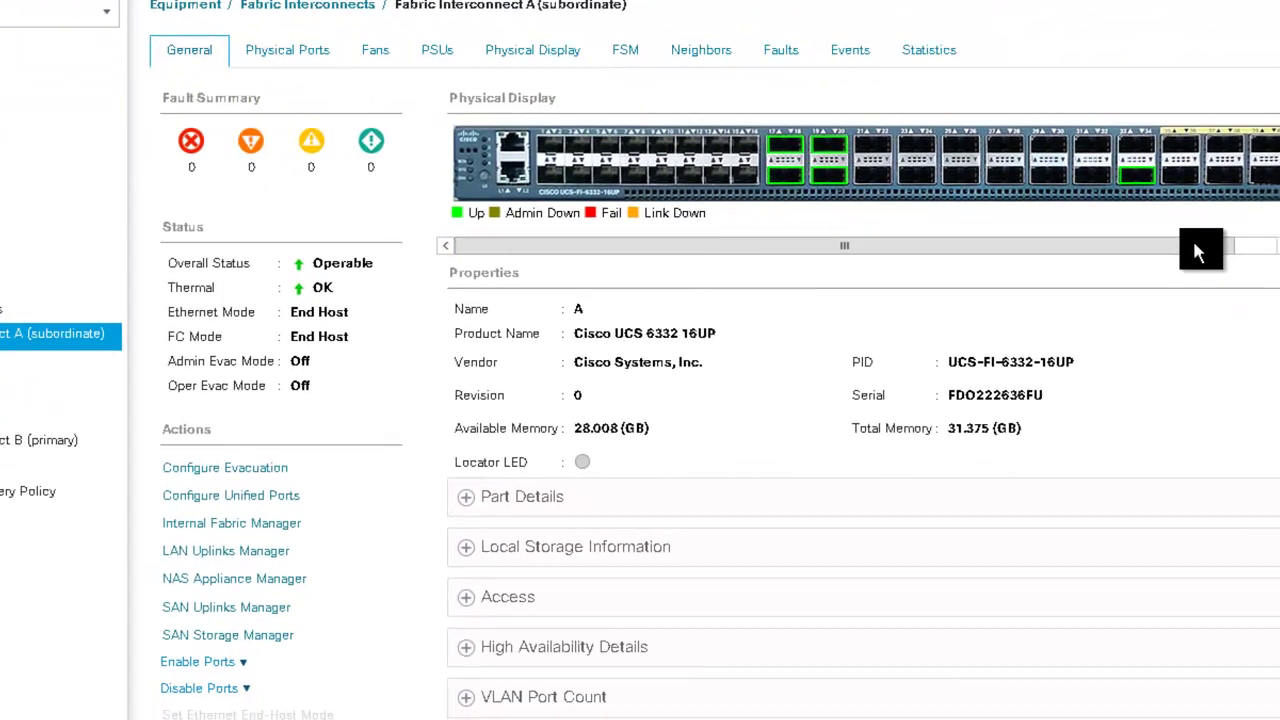
pyautogui.moveTo(1279, 403); pyautogui.dragTo(1279, 404)
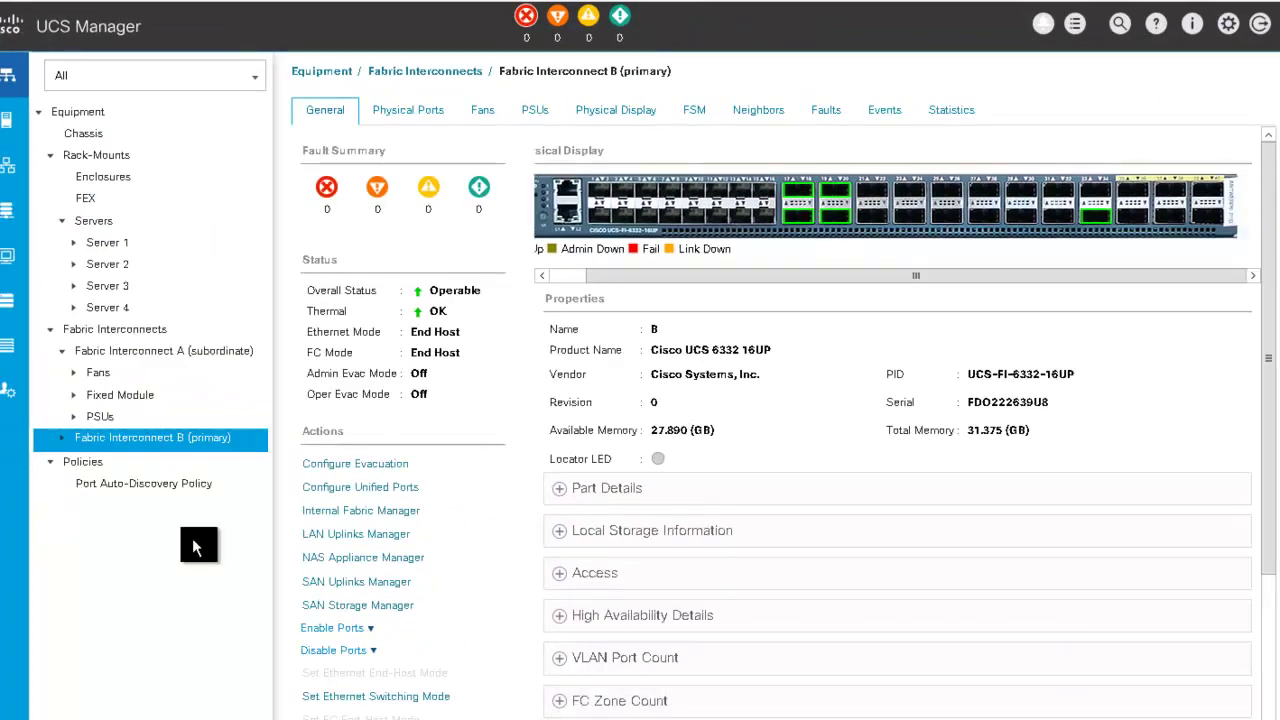
pyautogui.click(108, 241)
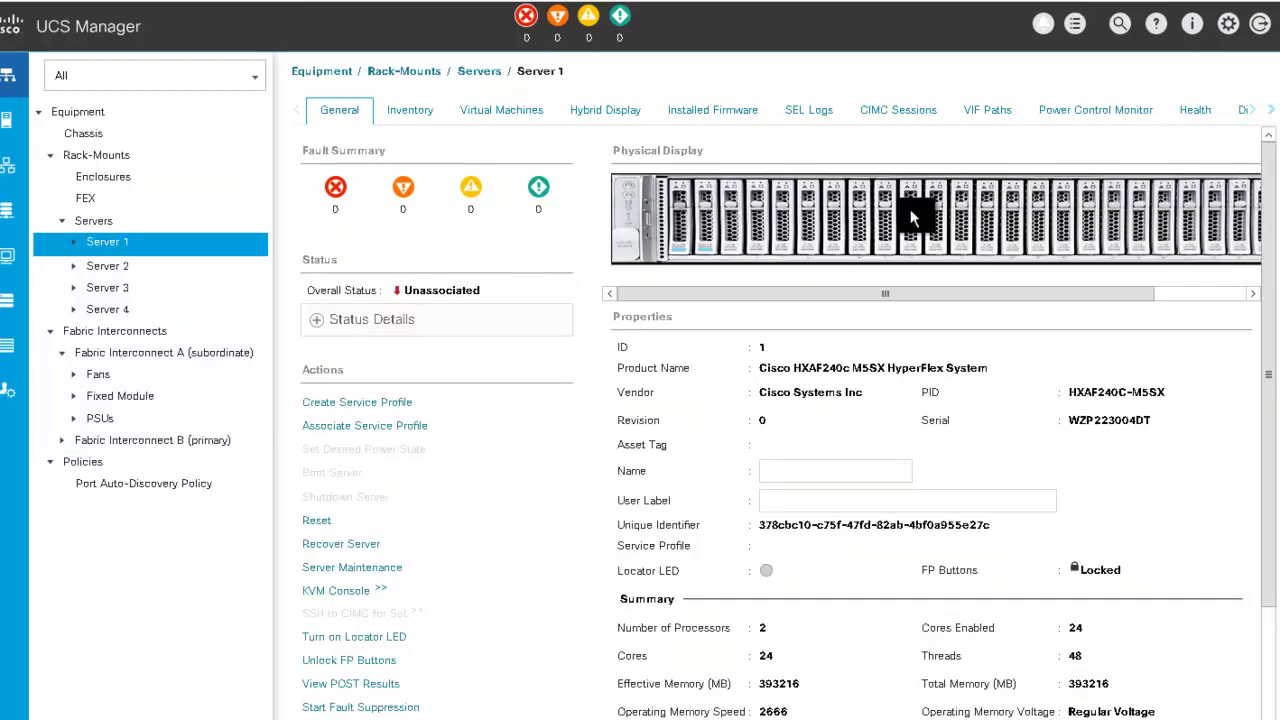
pyautogui.click(598, 112)
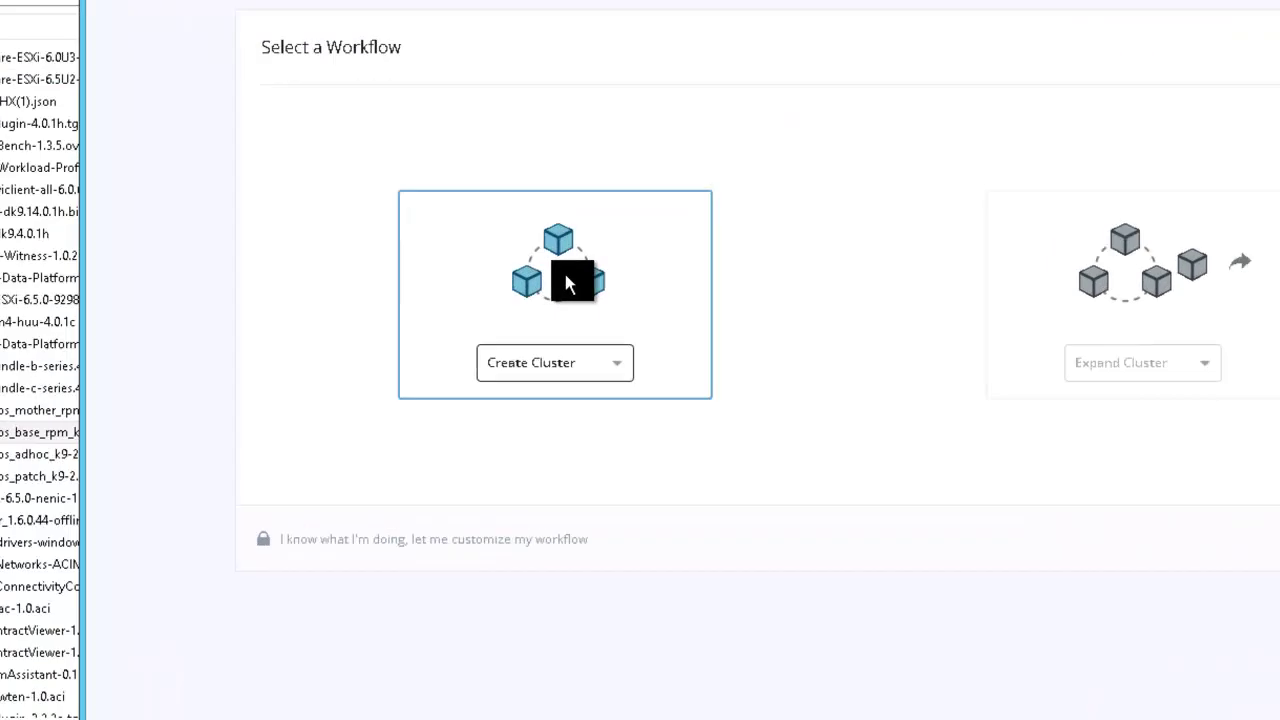
# Choose Standard Cluster from the Create Cluster list
pyautogui.click(558, 375)
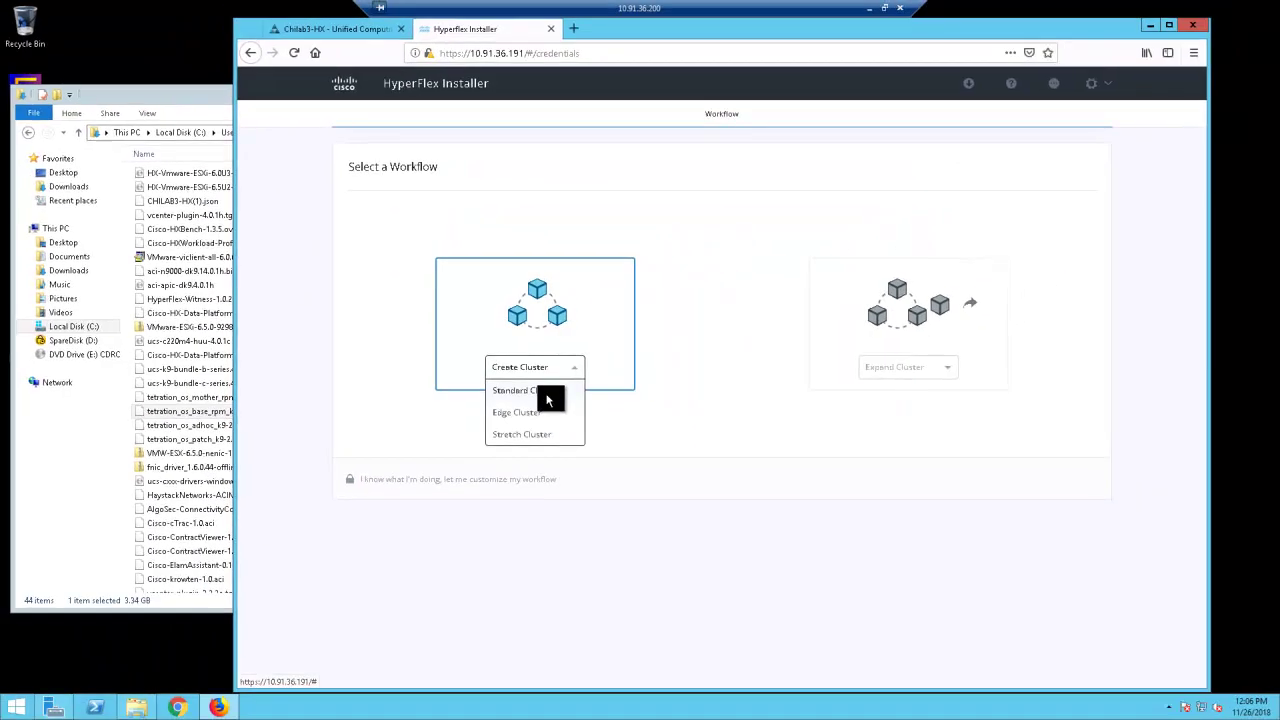
pyautogui.click(600, 414)
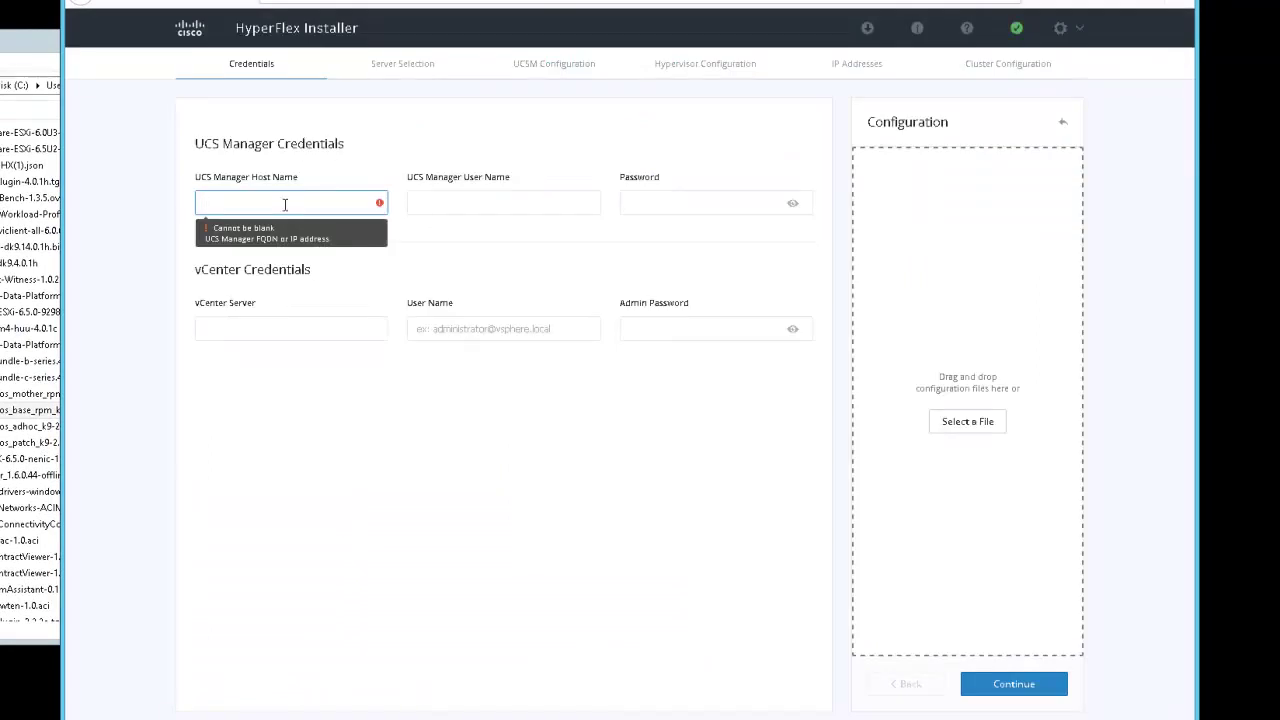
# Enter UCS Manager host 10.91.36.70 with user name admin and its password
pyautogui.write('10.91.36.70')
pyautogui.press('Tab')
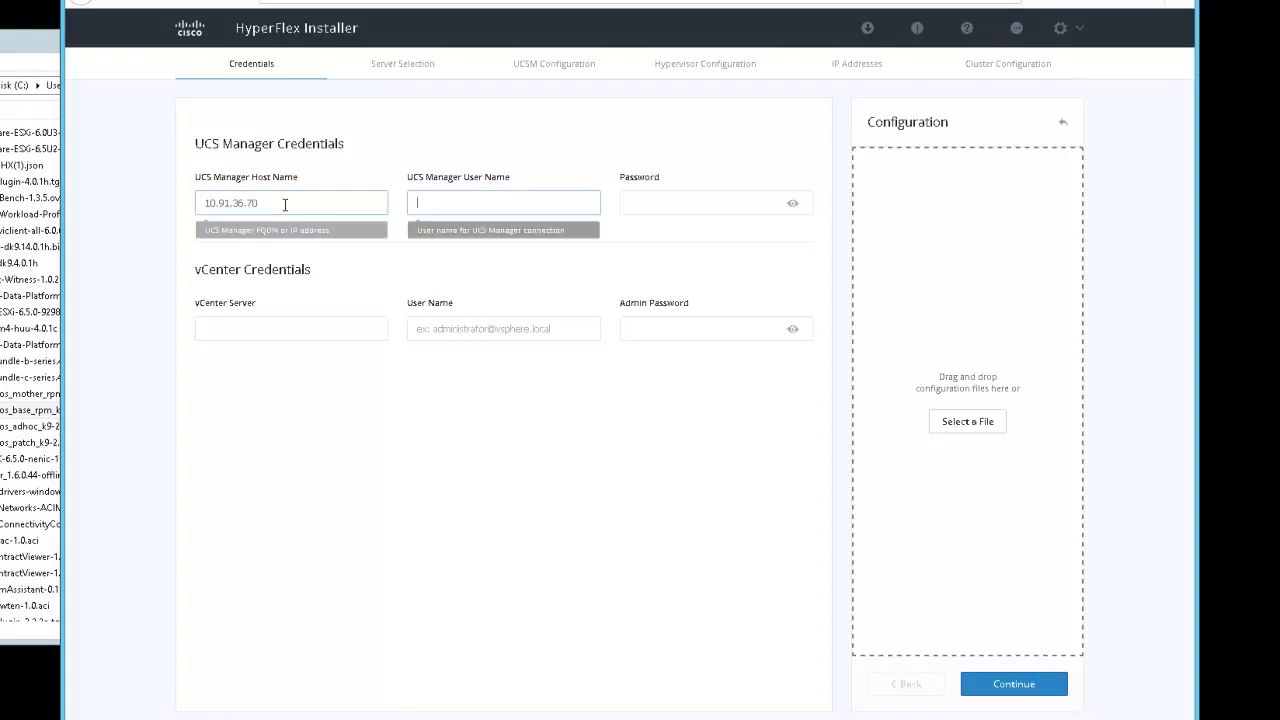
pyautogui.write('admin')
pyautogui.press('Tab')
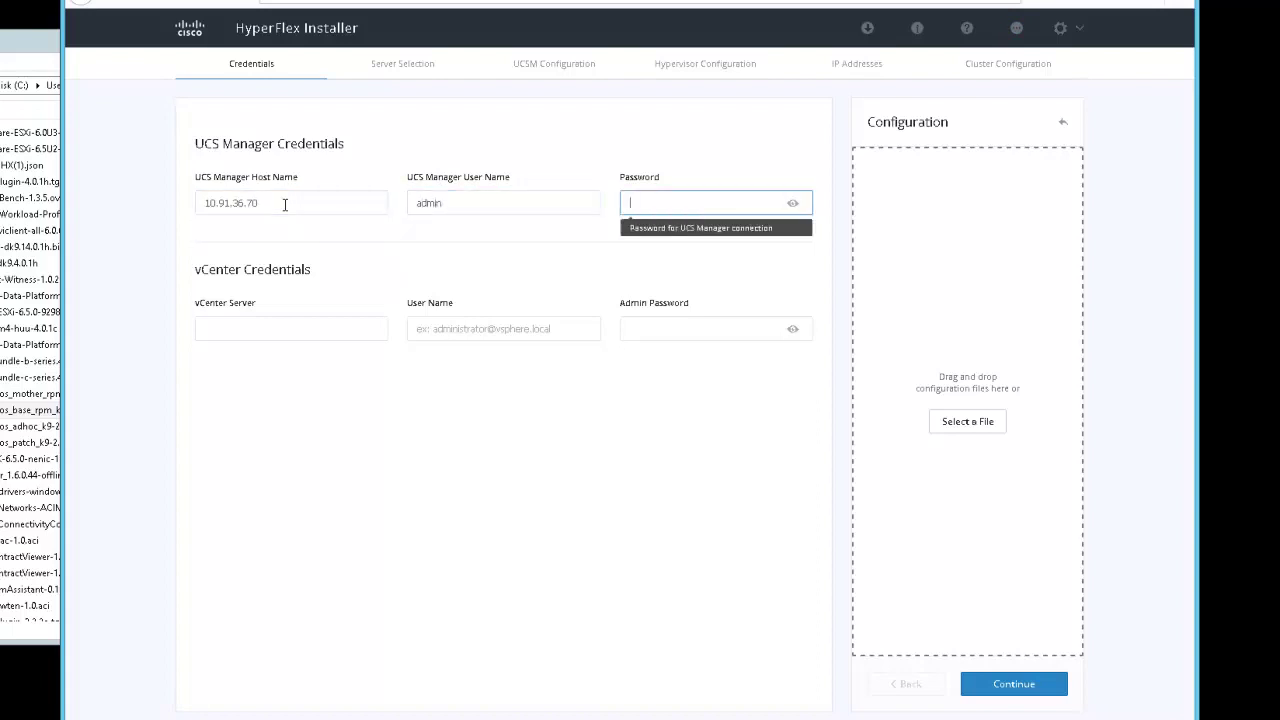
pyautogui.press('Tab')
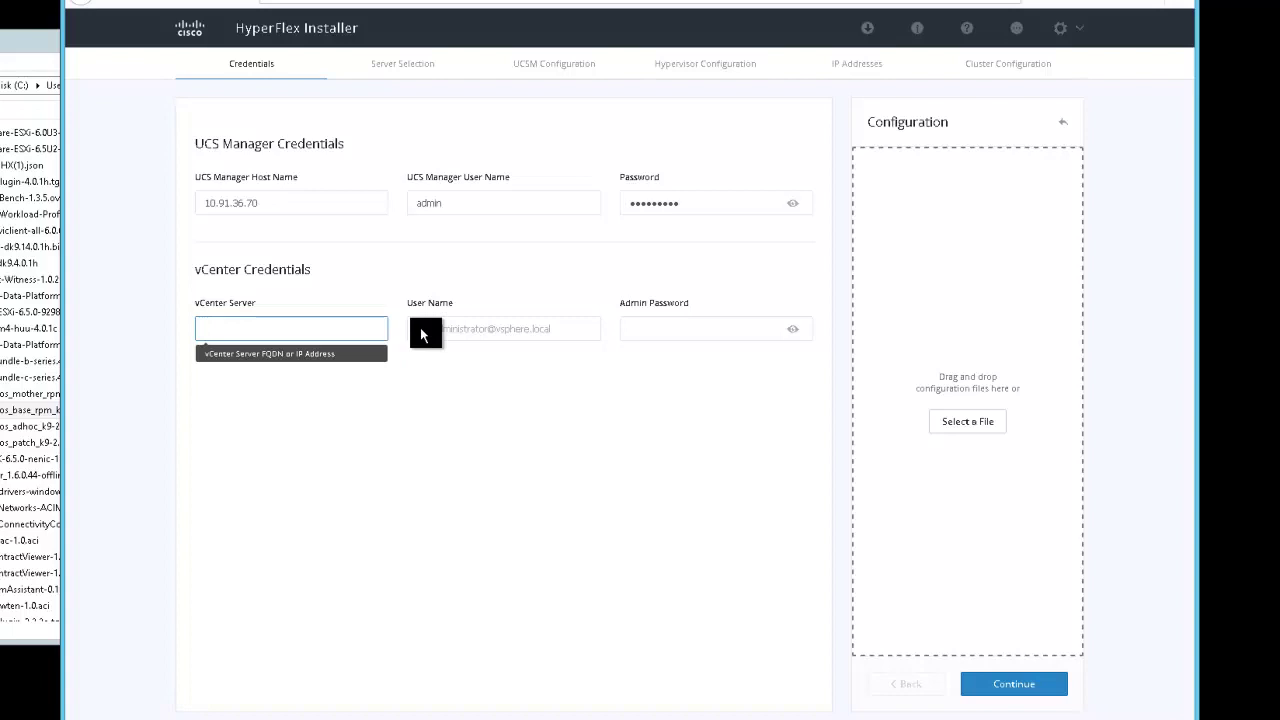
pyautogui.write('10.91.36')
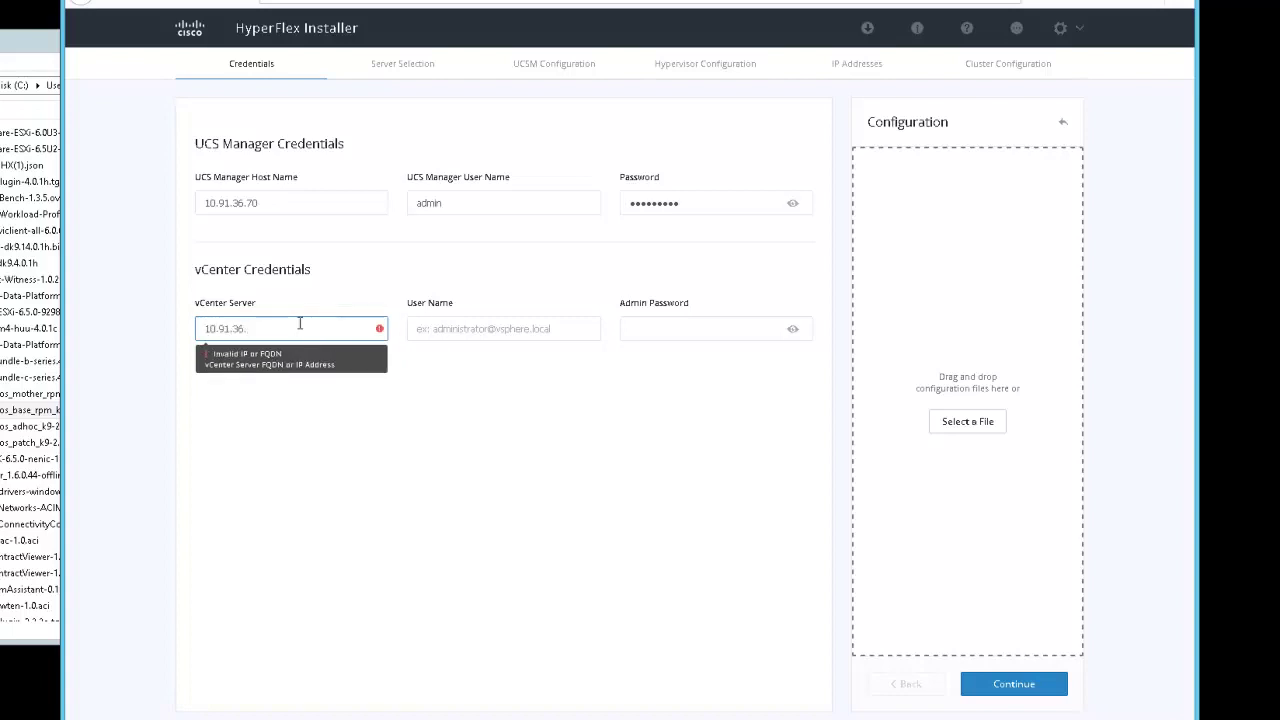
pyautogui.write('.69')
pyautogui.press('Tab')
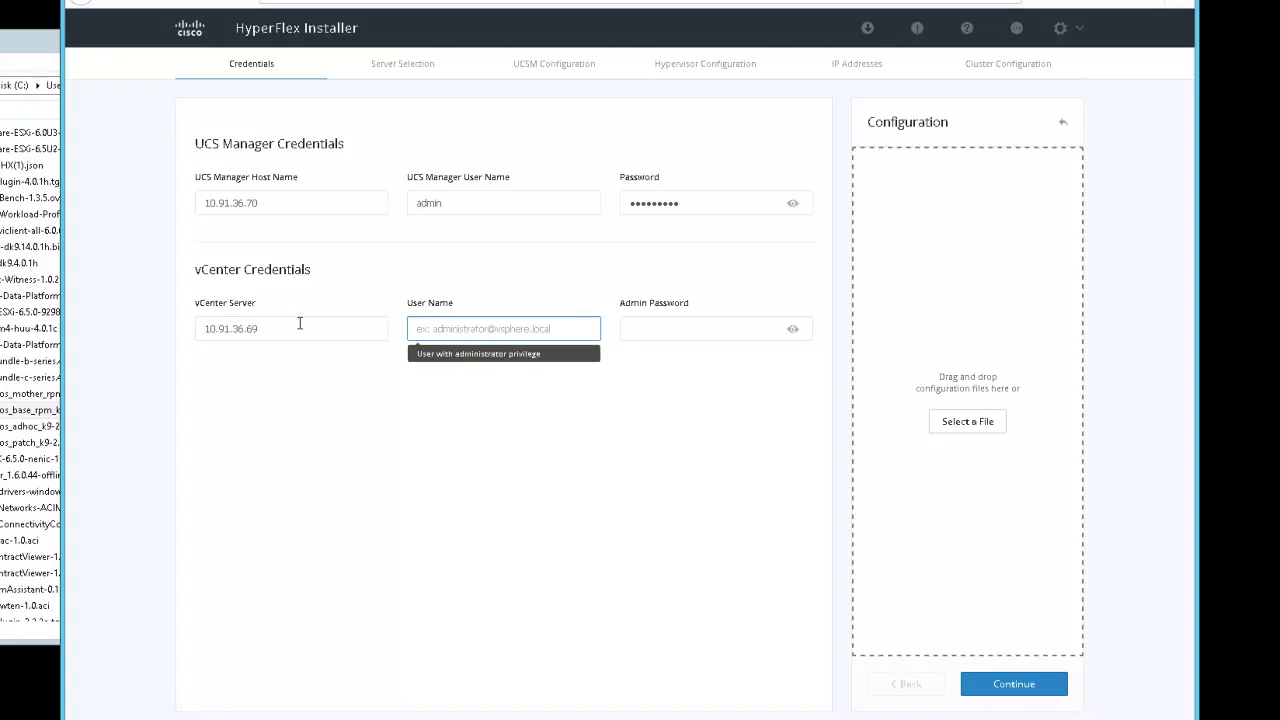
pyautogui.write('ad')
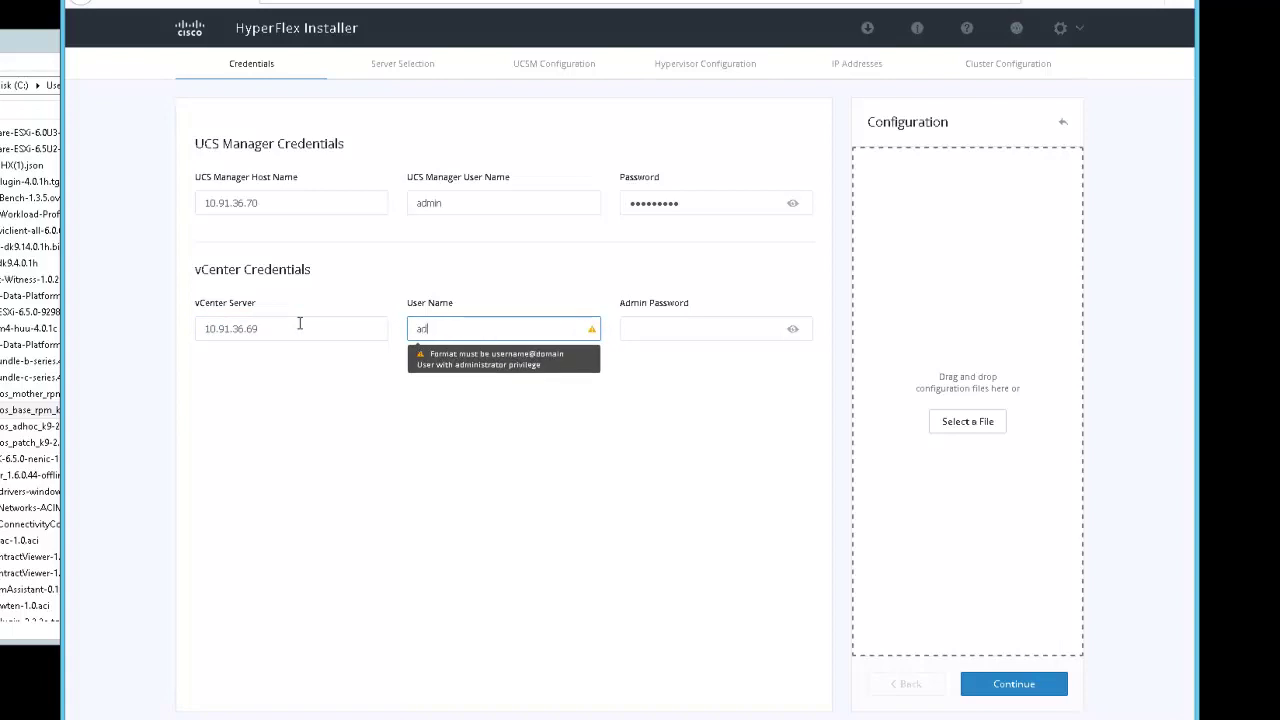
pyautogui.write('ministrator@vs')
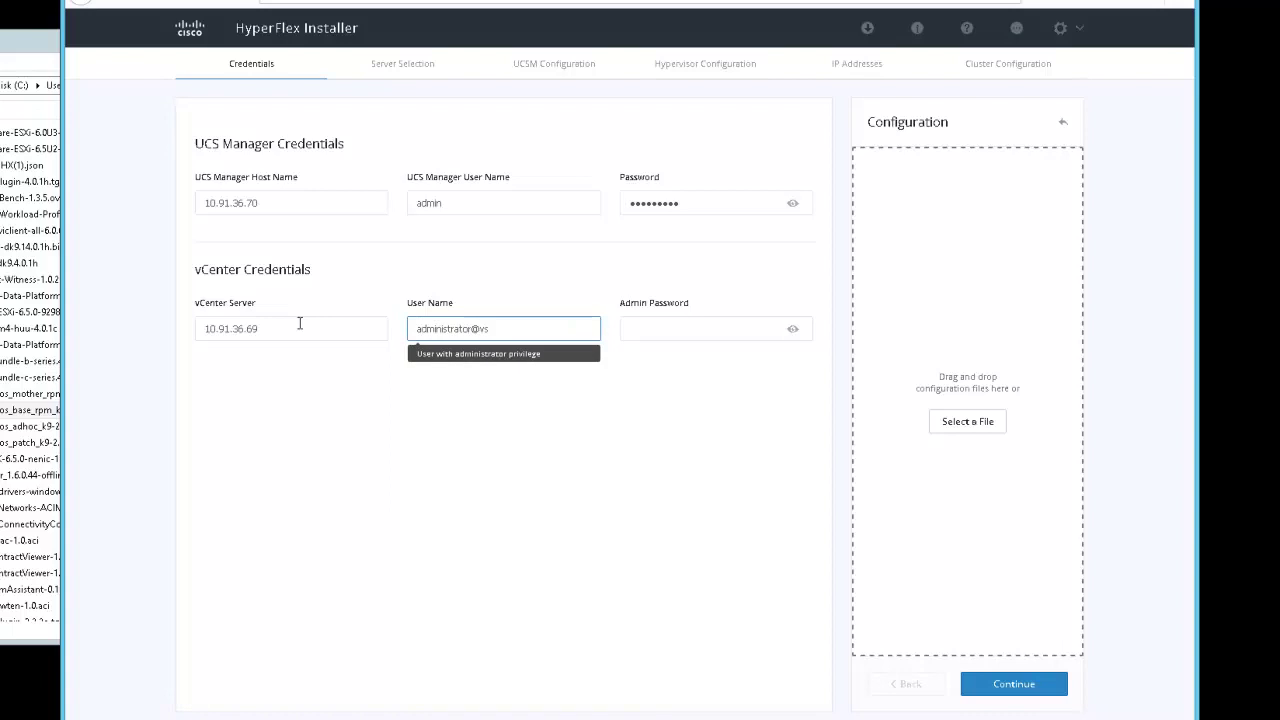
pyautogui.write('phere.local')
pyautogui.press('Tab')
pyautogui.write('********')
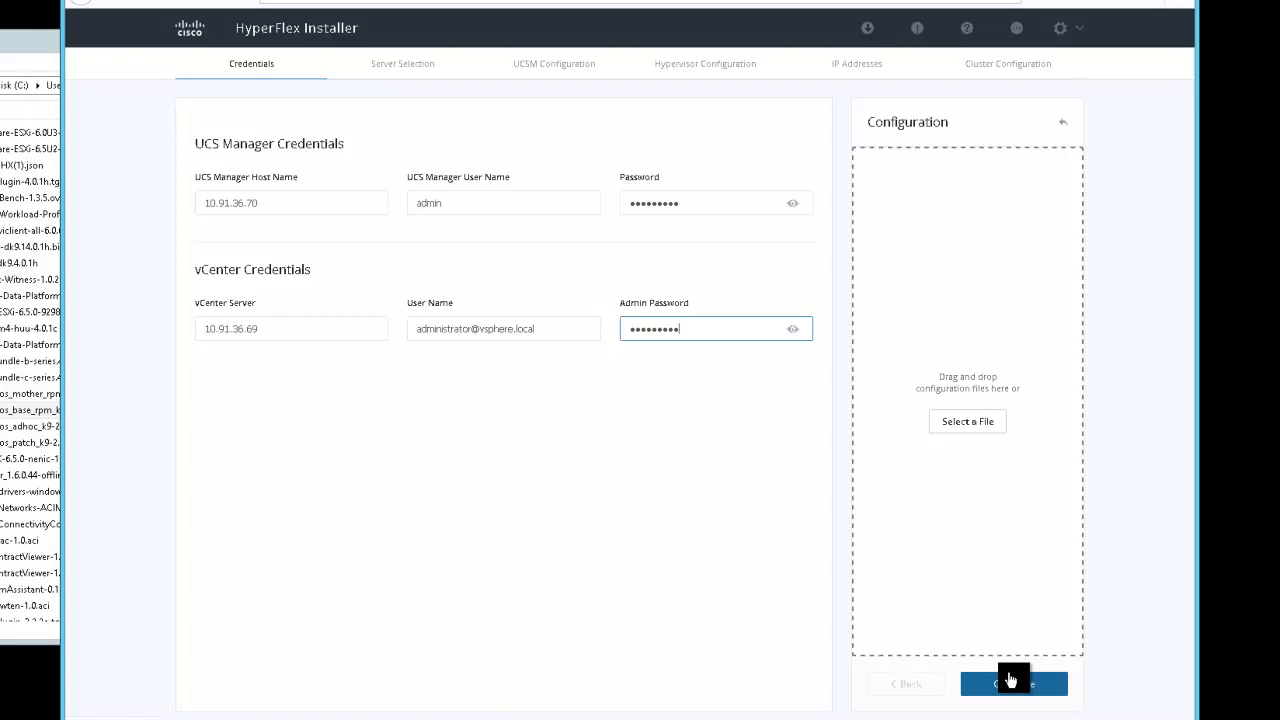
# Submit the credentials, sort by Server Name, and continue with all four HXAF240C-M5SX servers
pyautogui.click(1010, 680)
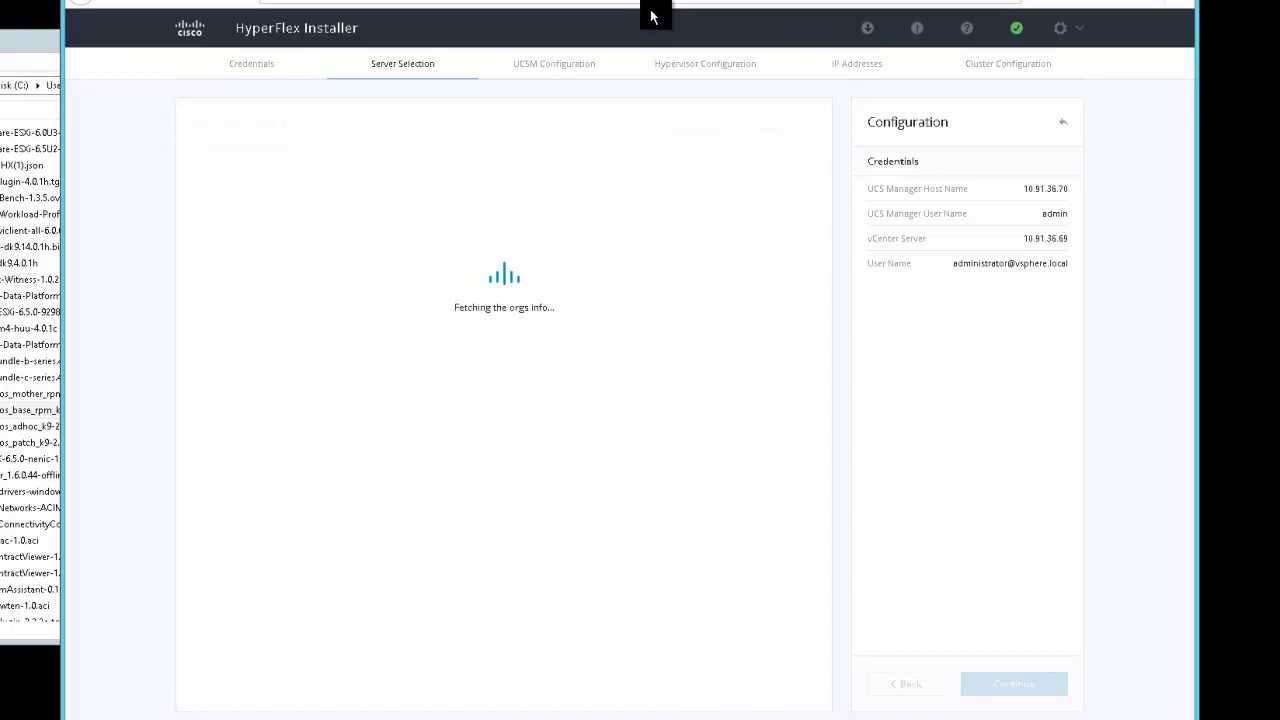
pyautogui.click(310, 181)
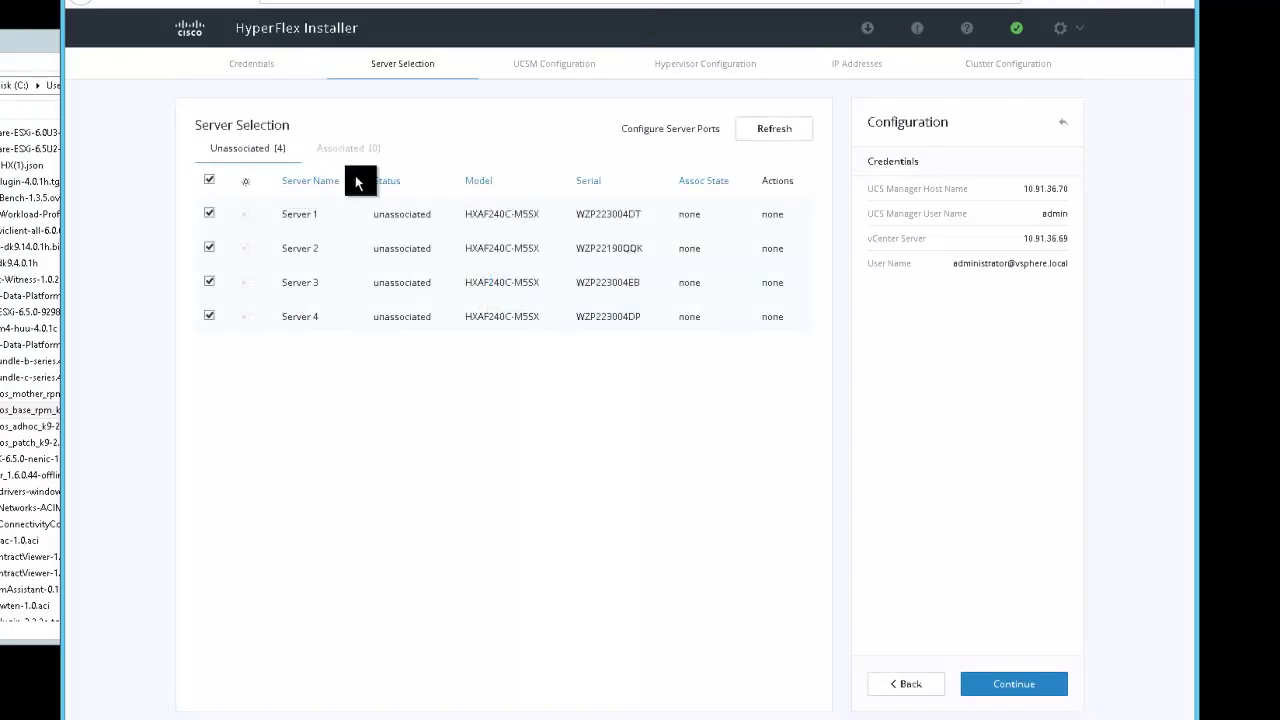
pyautogui.click(1045, 470)
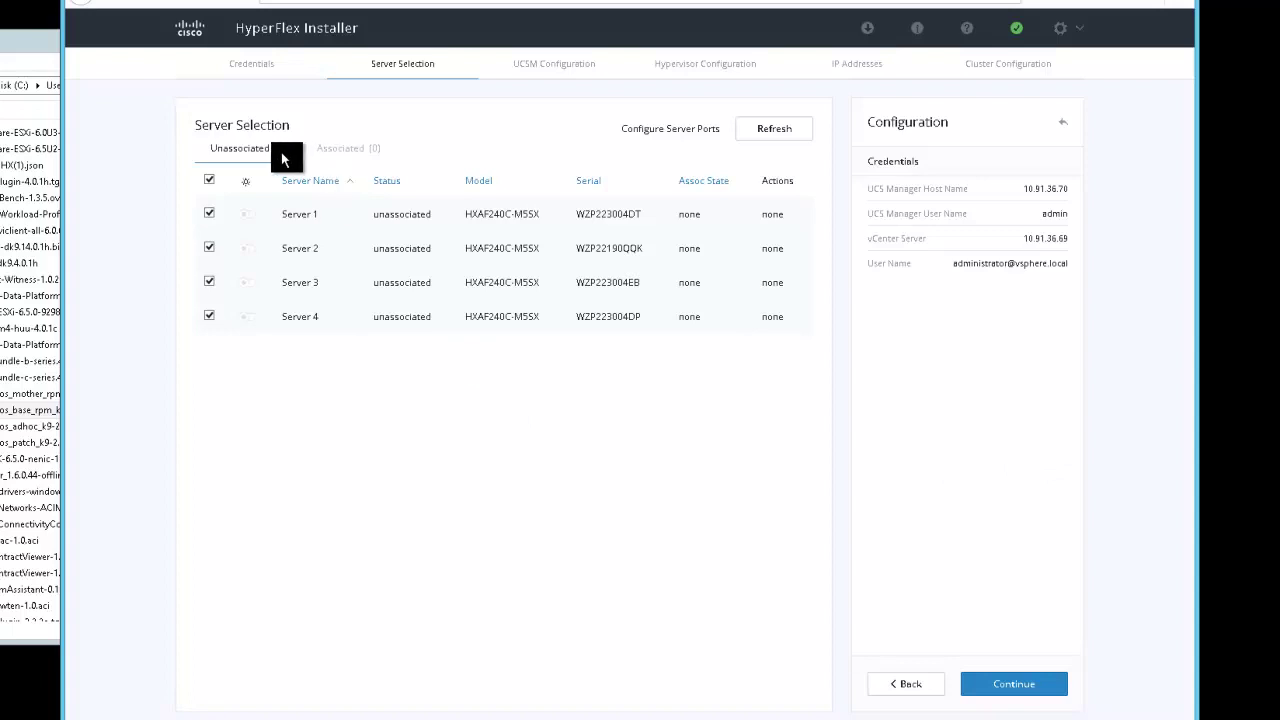
pyautogui.click(776, 134)
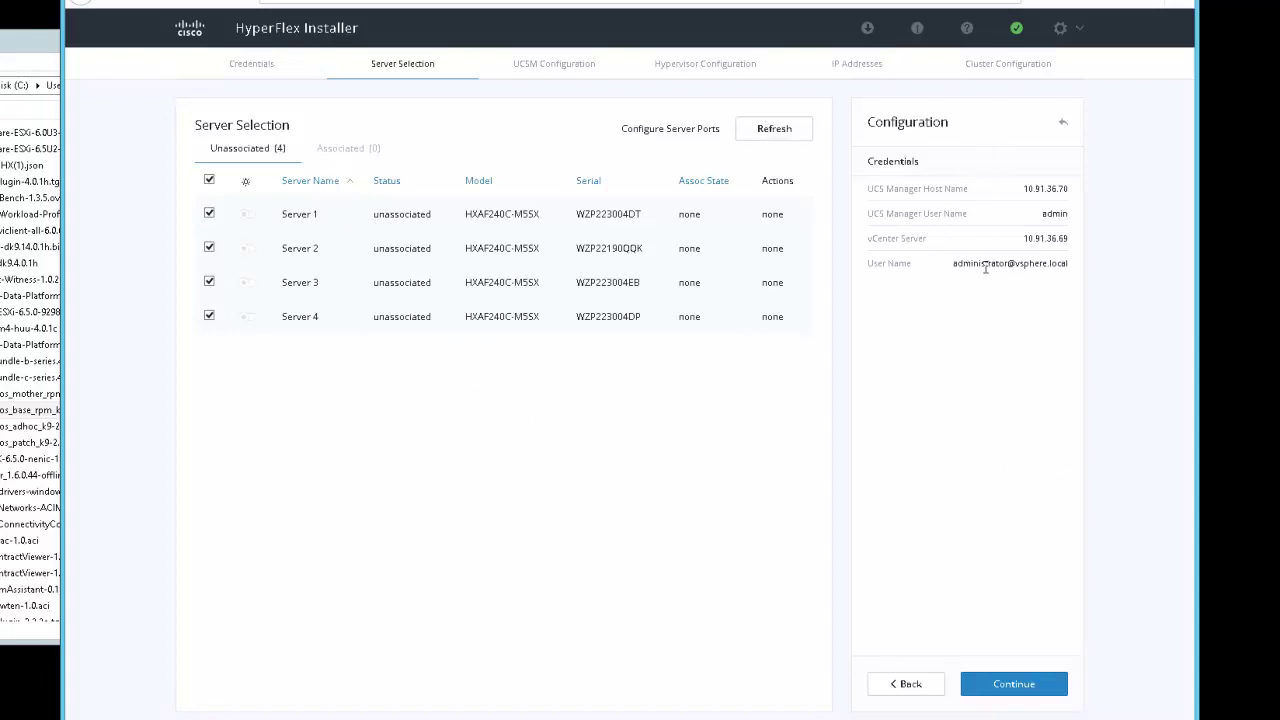
pyautogui.click(1023, 686)
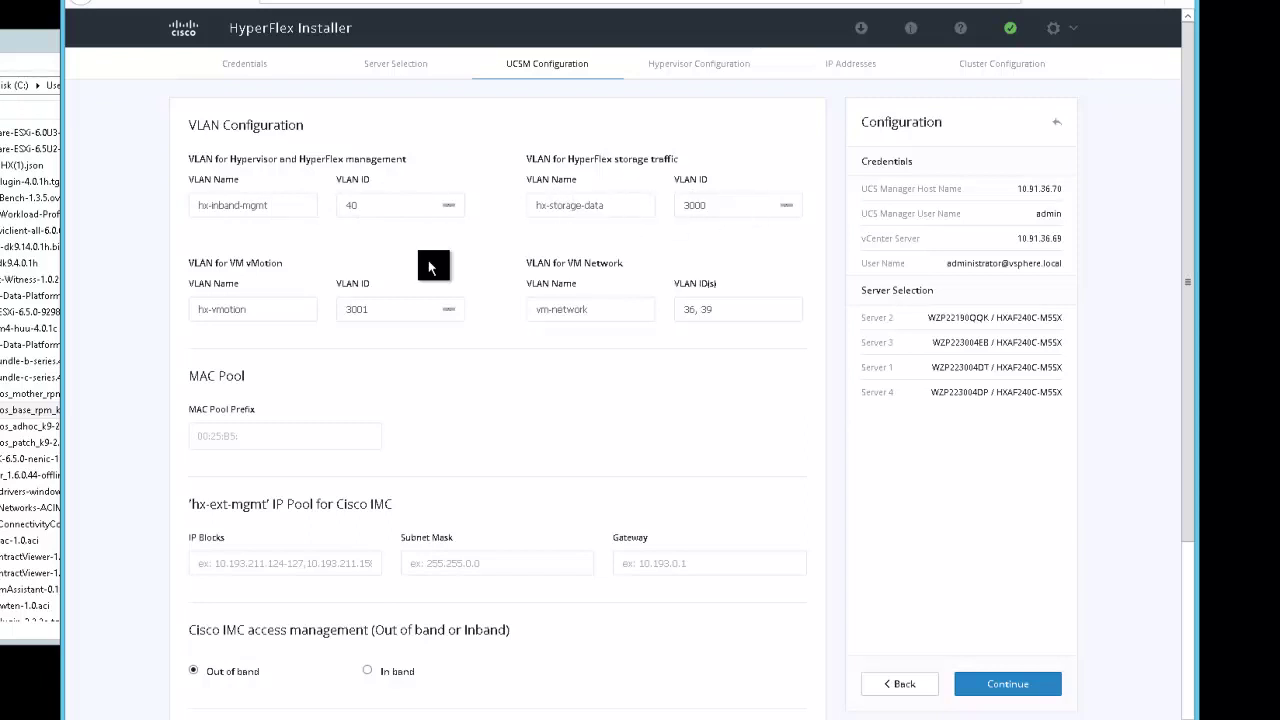
# Set VM Network VLAN IDs to 36, 39 and edit the MAC pool prefix to end in ba
pyautogui.click(694, 311)
pyautogui.write('36, 39')
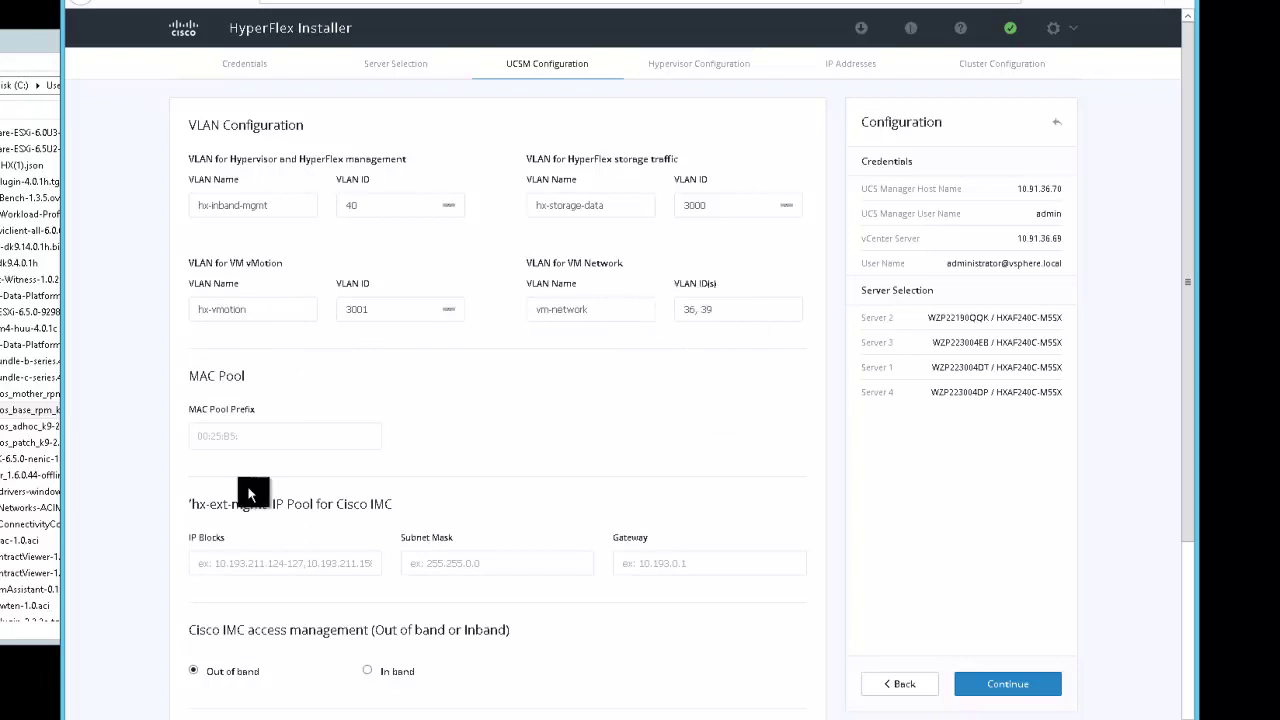
pyautogui.click(245, 435)
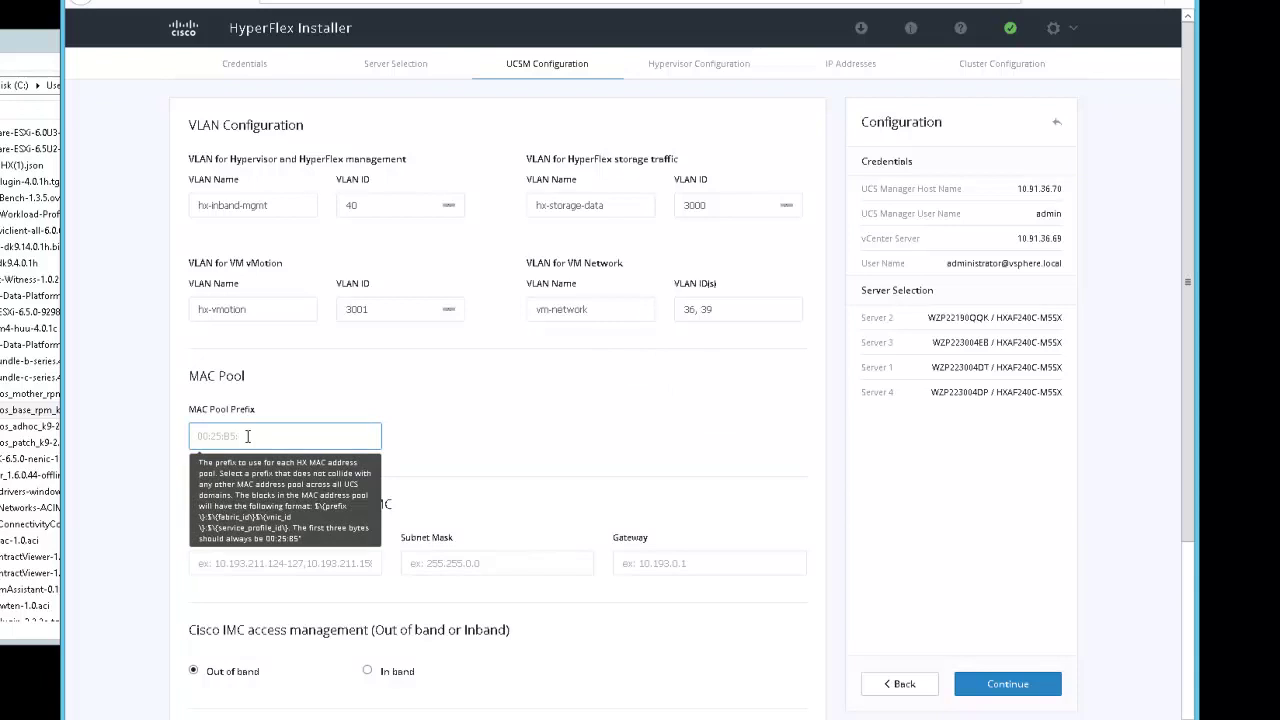
pyautogui.write('b')
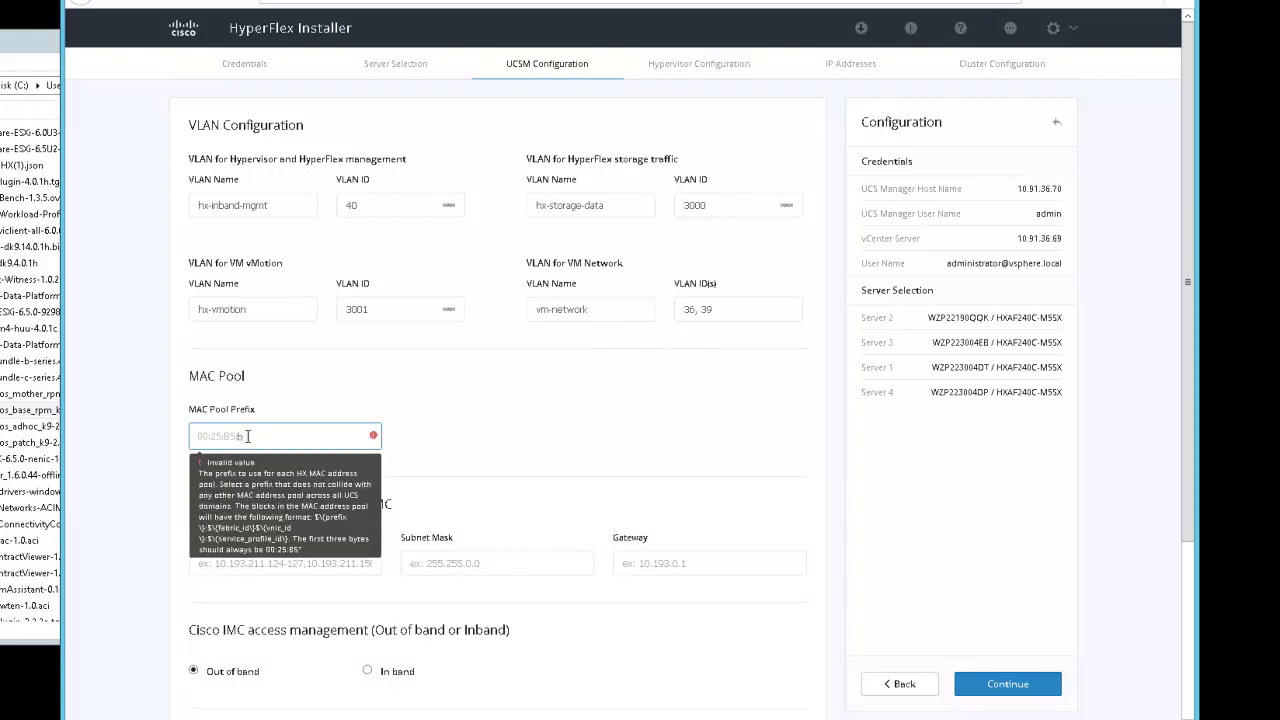
pyautogui.write('a')
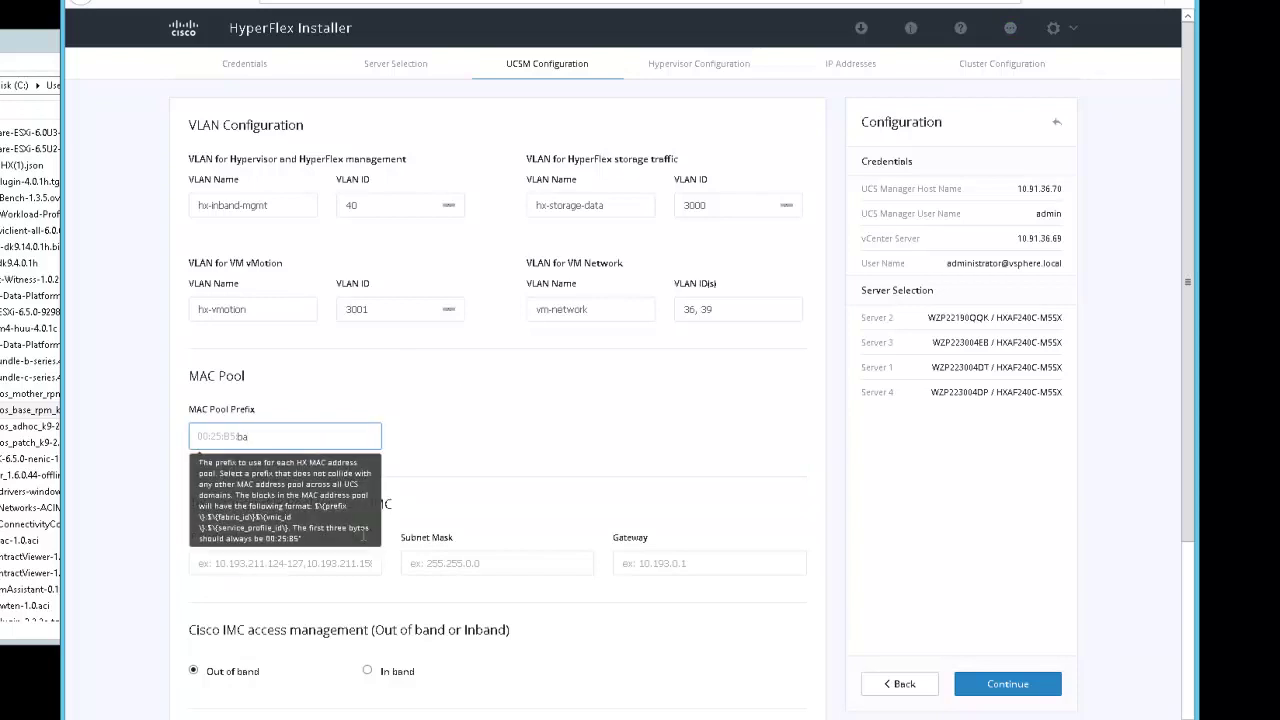
pyautogui.click(212, 551)
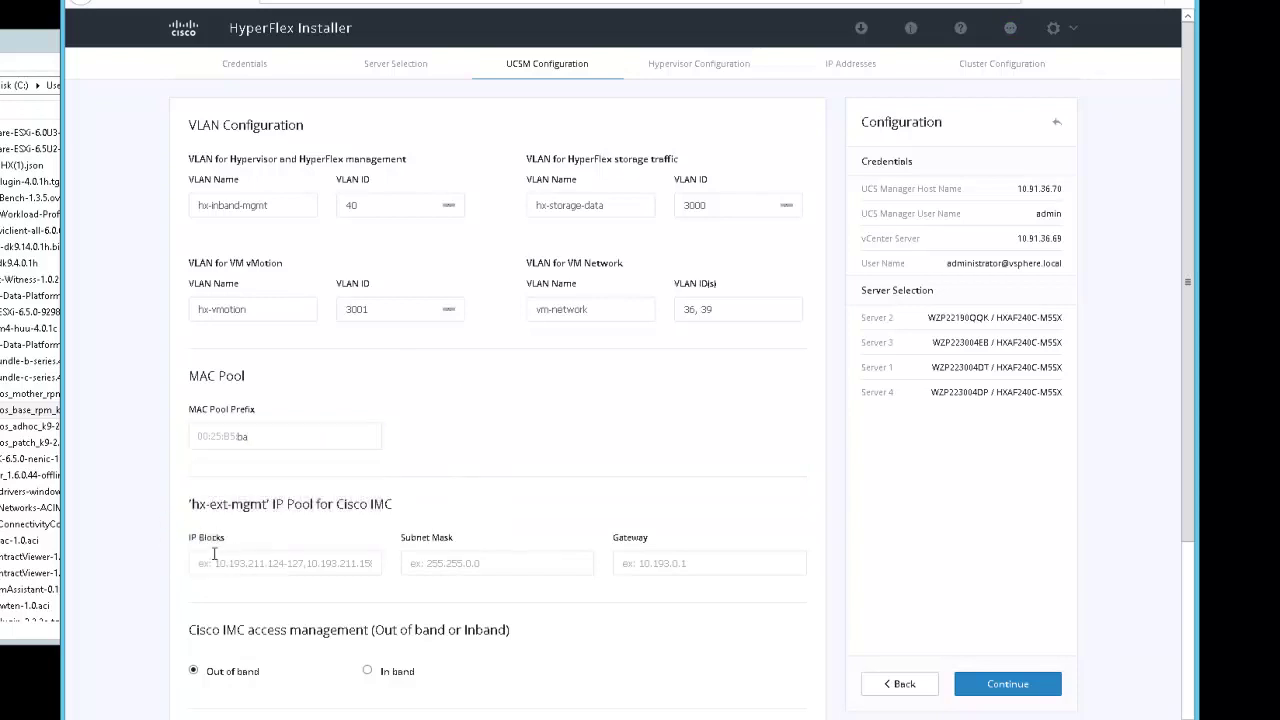
# Fill the hx-ext-mgmt IMC pool: blocks 10.91.36.73-76, mask 255.255.255.0, gateway 10.91.36.1
pyautogui.scroll(-2, 211, 556)
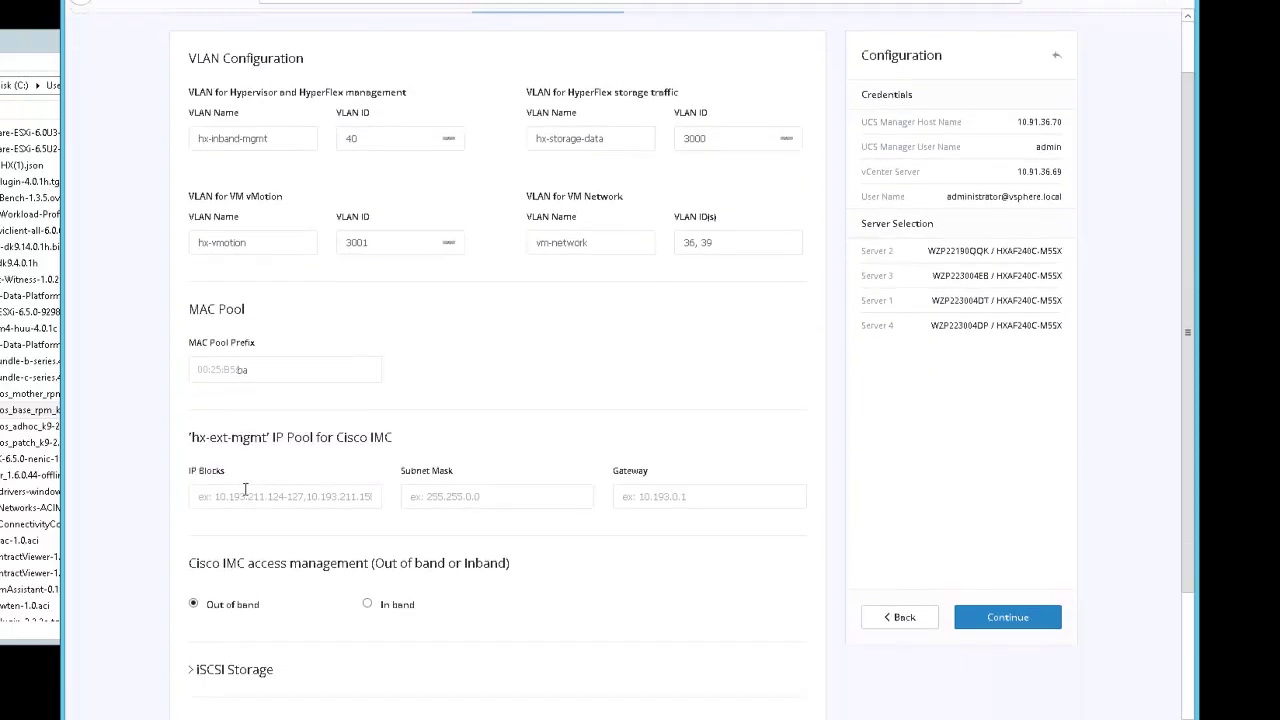
pyautogui.doubleClick(258, 424)
pyautogui.moveTo(285, 425); pyautogui.dragTo(353, 426)
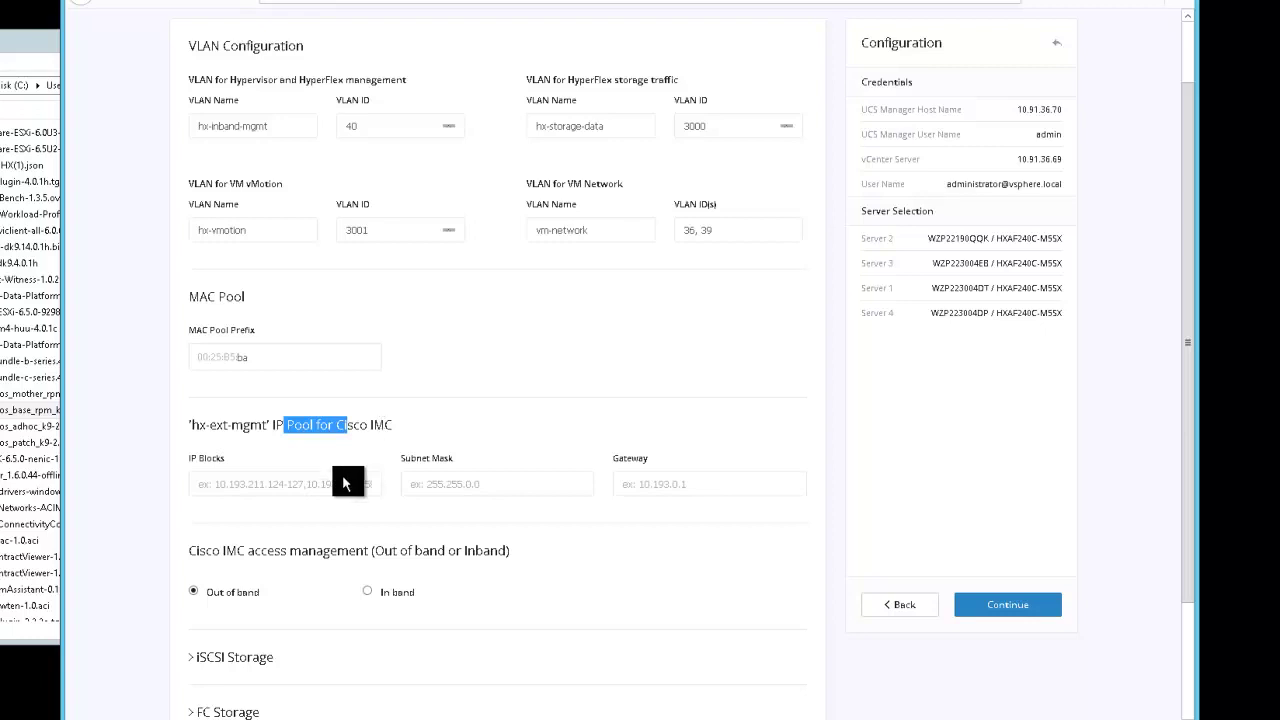
pyautogui.click(284, 487)
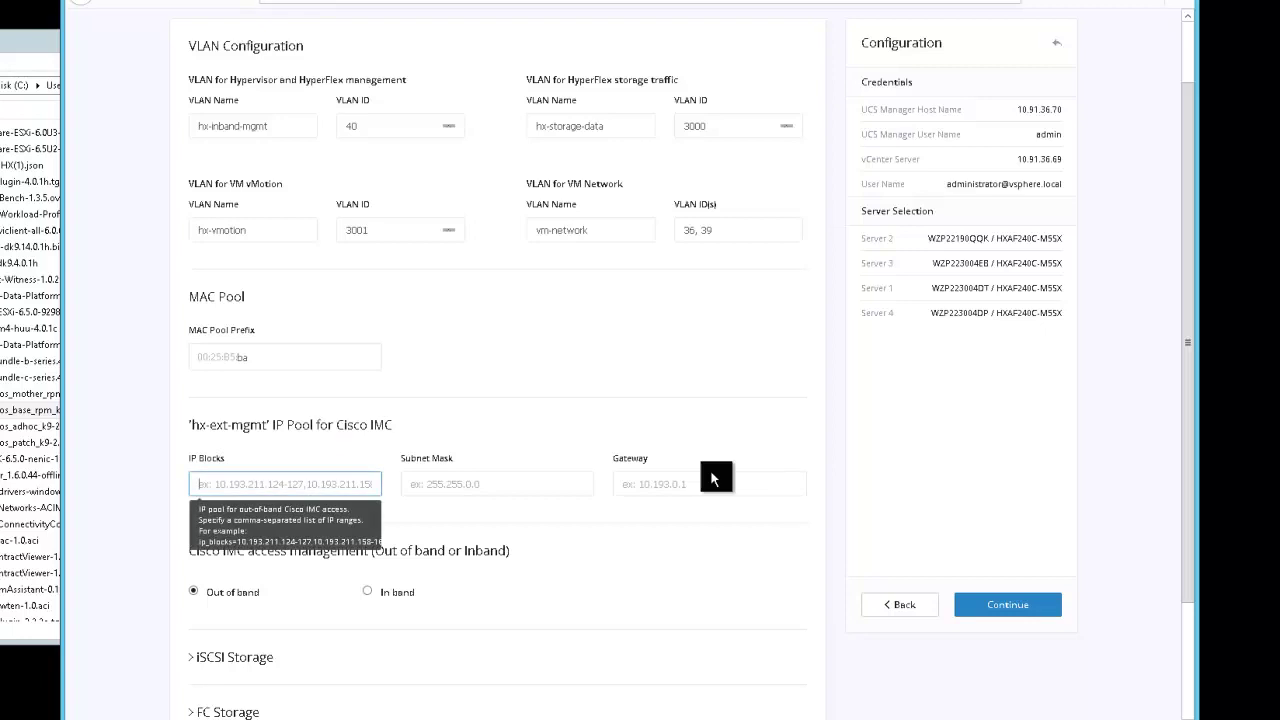
pyautogui.click(678, 230)
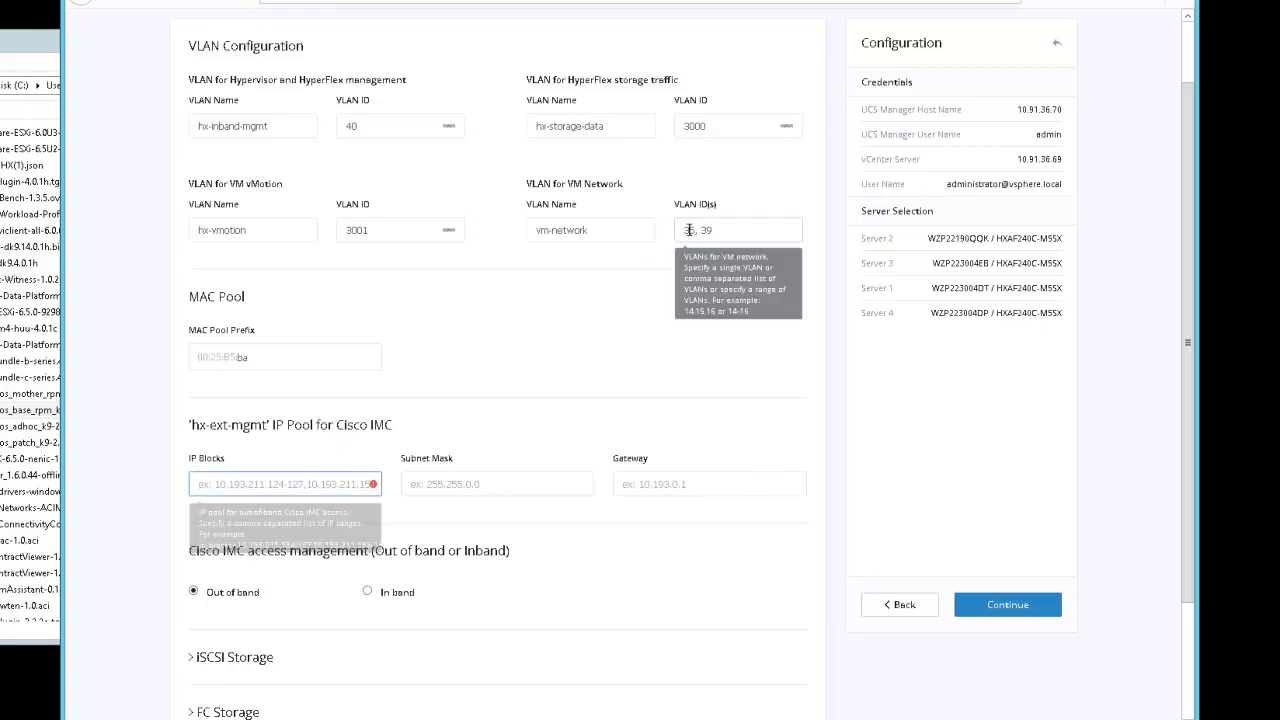
pyautogui.click(308, 486)
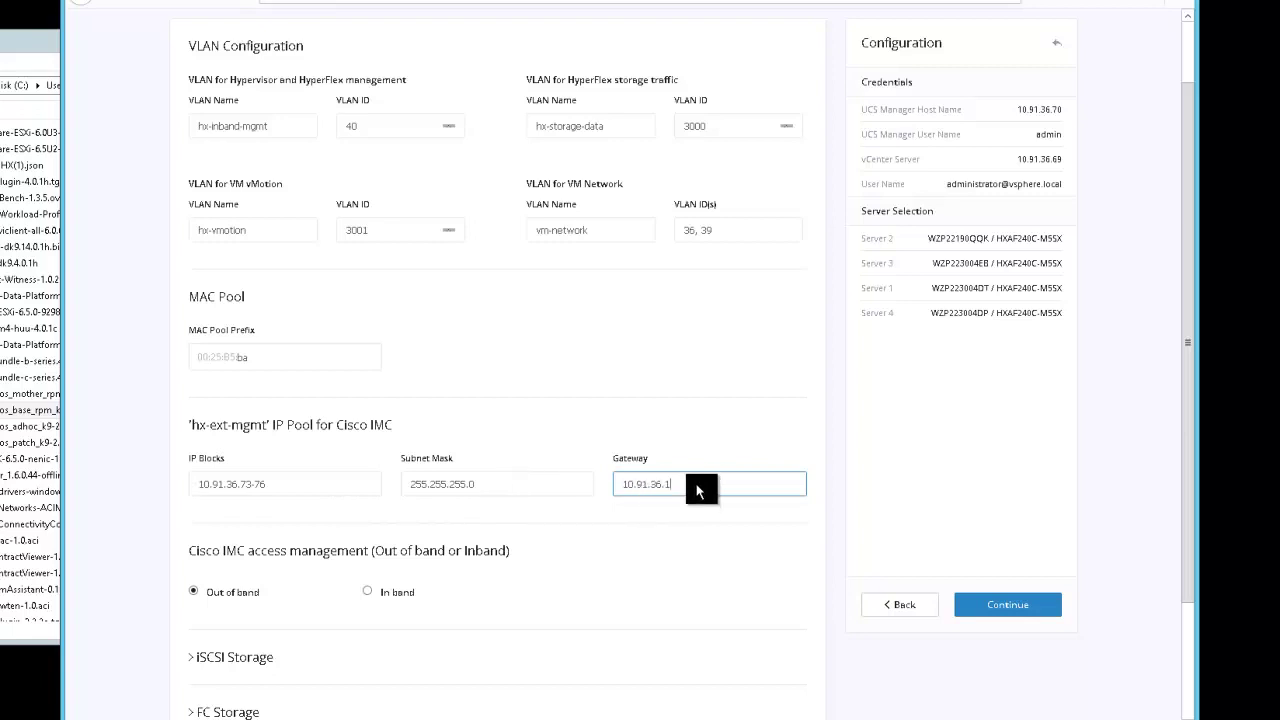
# Finish the gateway entry and check the UCS server firmware version 4.0(1b) under Advanced
pyautogui.click(629, 529)
pyautogui.scroll(-1, 338, 540)
pyautogui.scroll(-1, 338, 540)
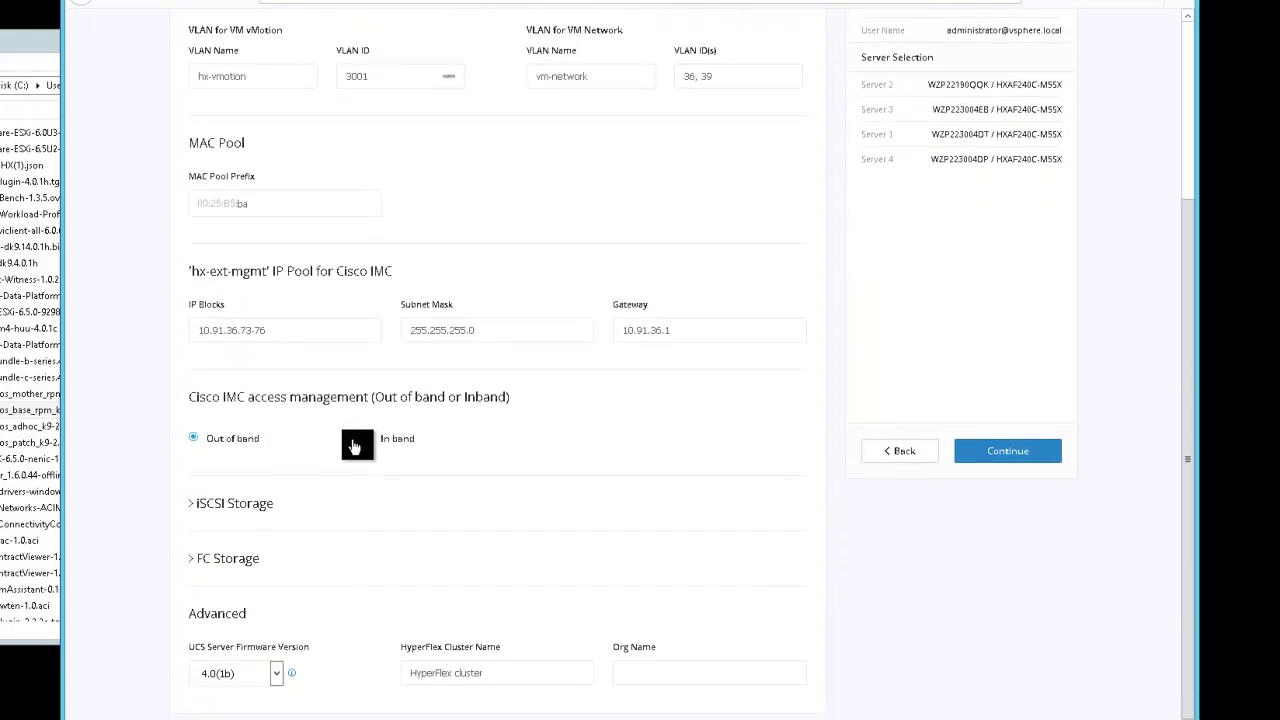
pyautogui.click(274, 674)
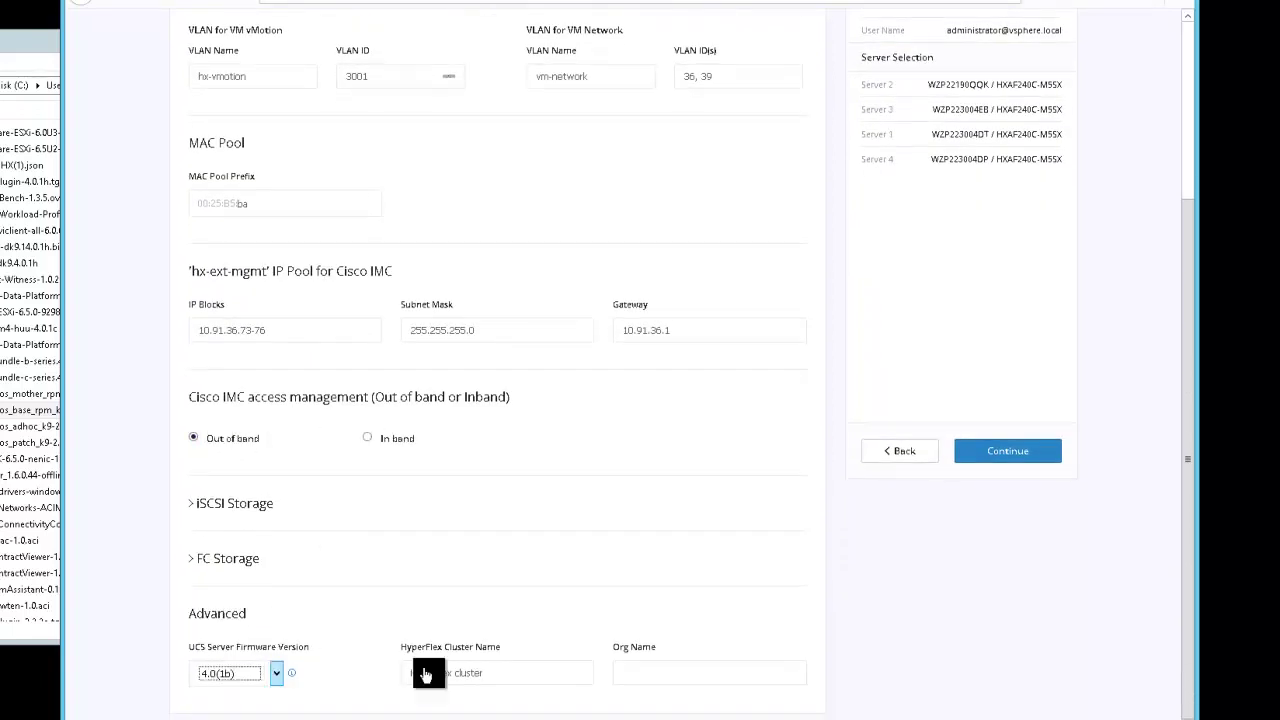
# Replace the HyperFlex cluster name with Chilab3-HX and enter Chicago as the org name
pyautogui.click(531, 672)
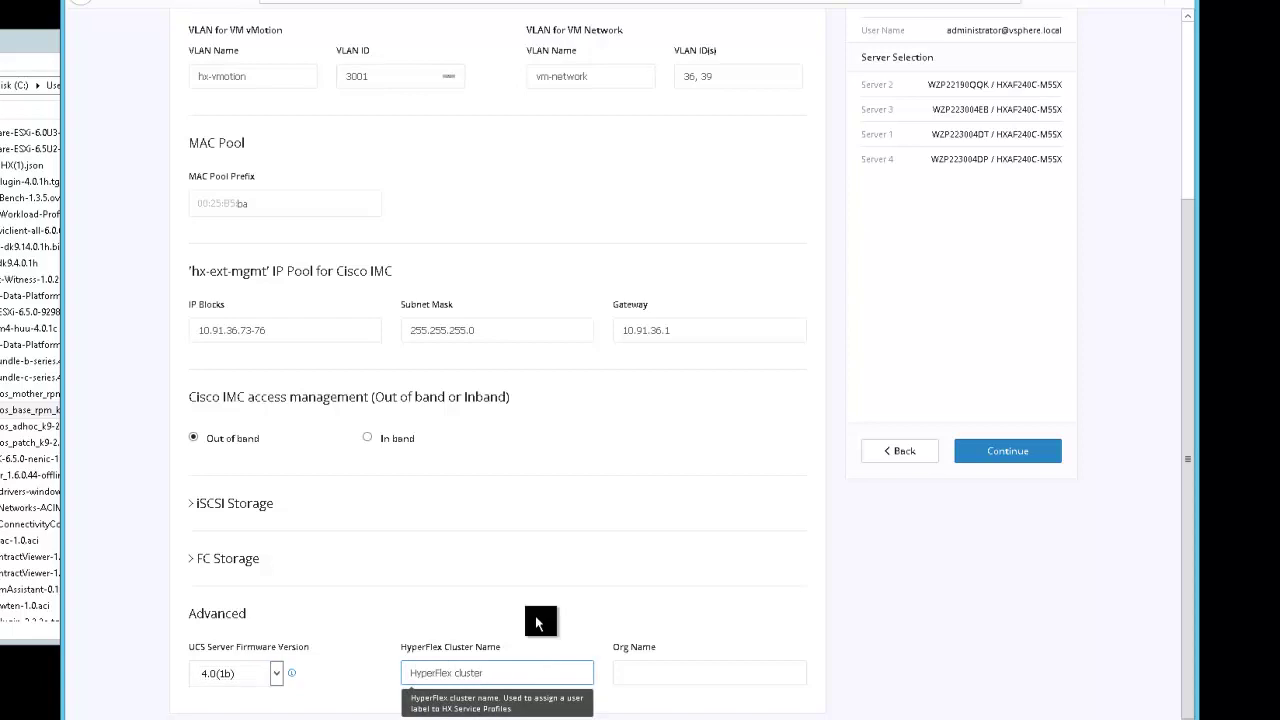
pyautogui.hotkey('ctrl', 'a')
pyautogui.write('Chilab3')
pyautogui.press('Tab')
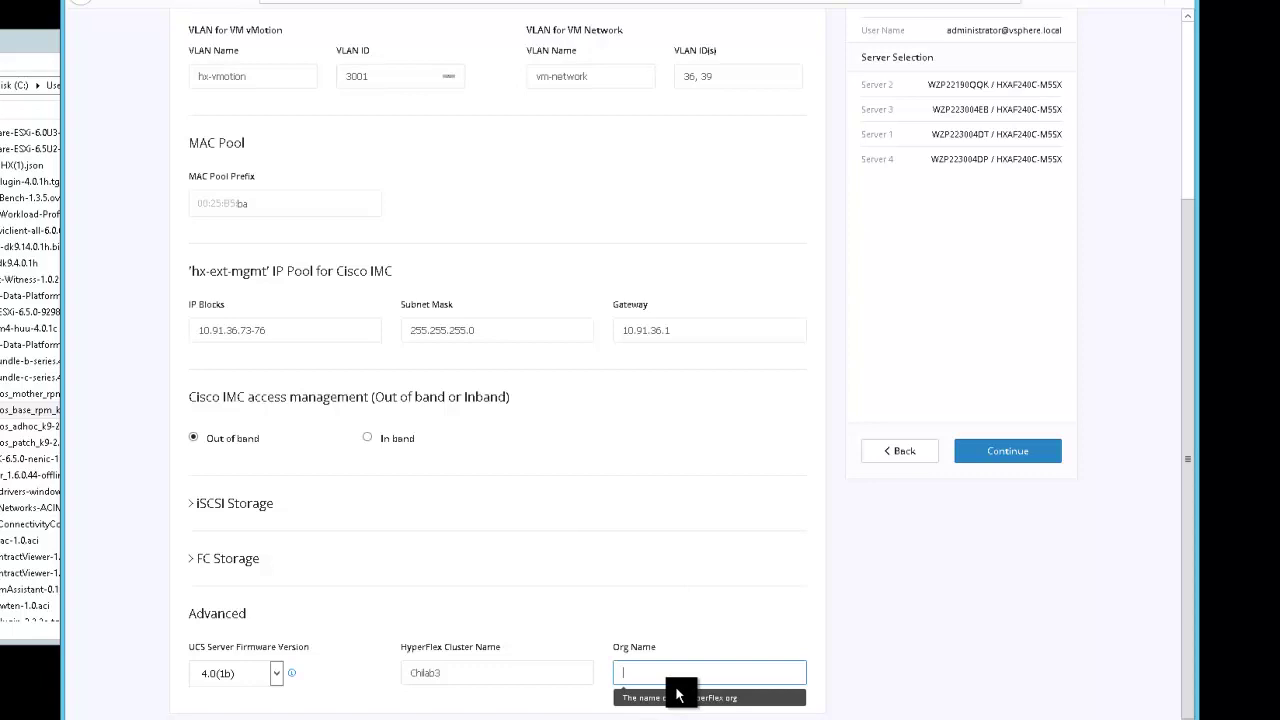
pyautogui.write('Chicago')
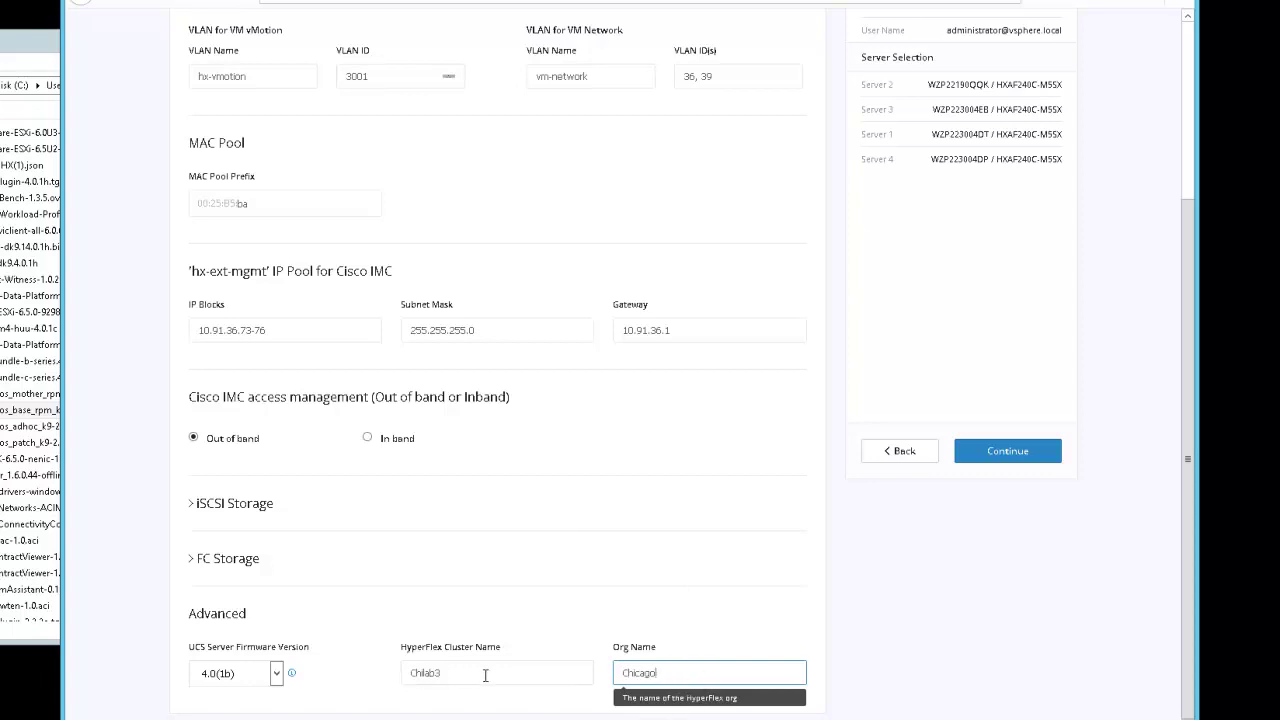
pyautogui.click(409, 673)
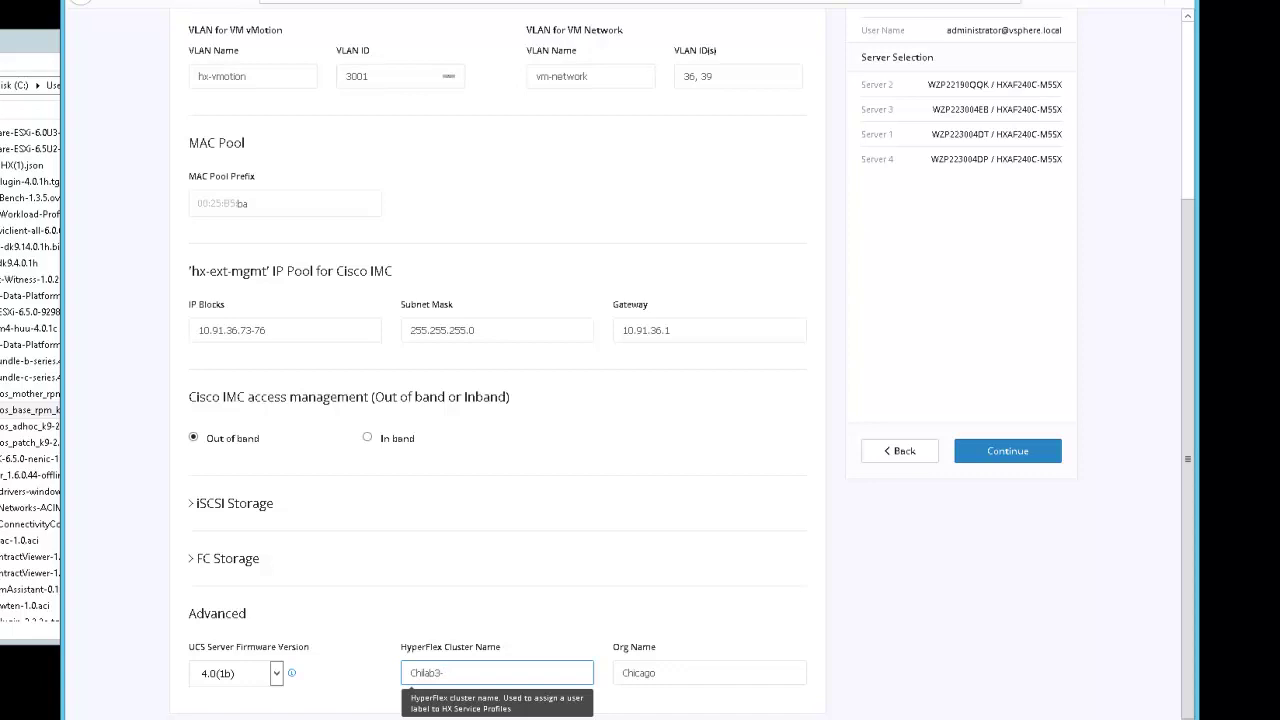
pyautogui.write('h')
pyautogui.press('BackSpace')
pyautogui.write('HX')
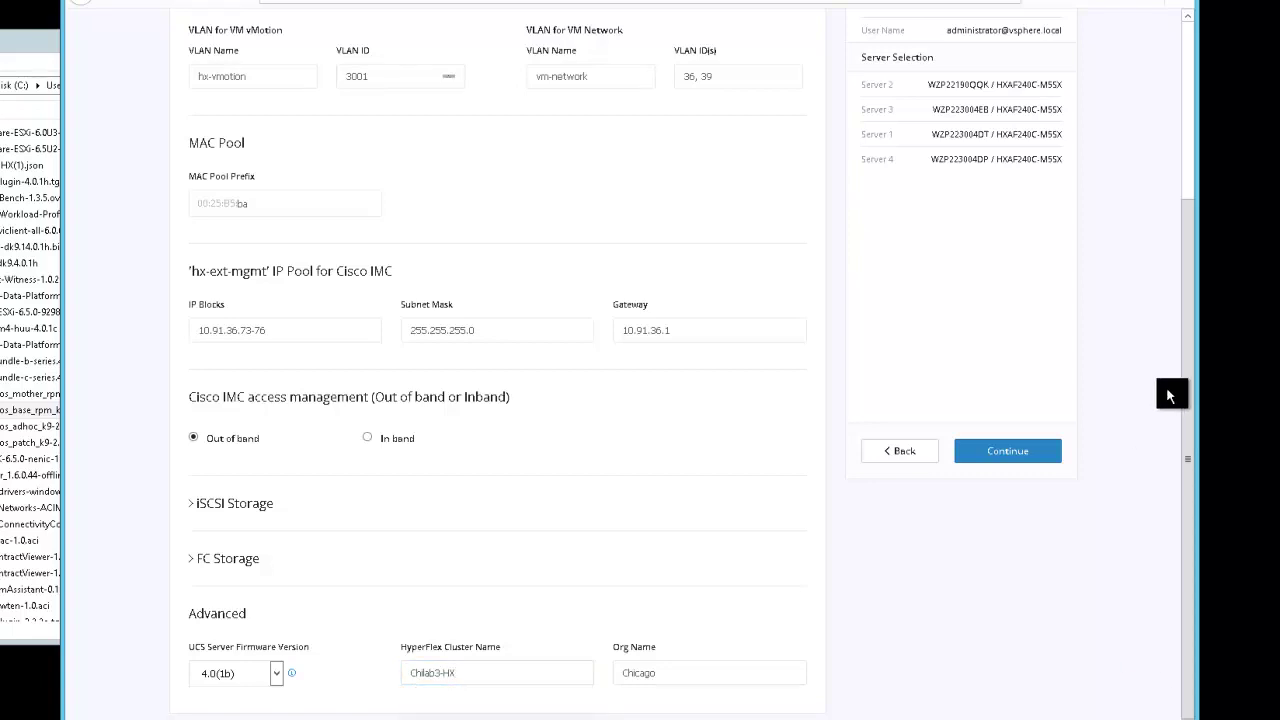
pyautogui.scroll(1, 930, 580)
pyautogui.scroll(-1, 517, 428)
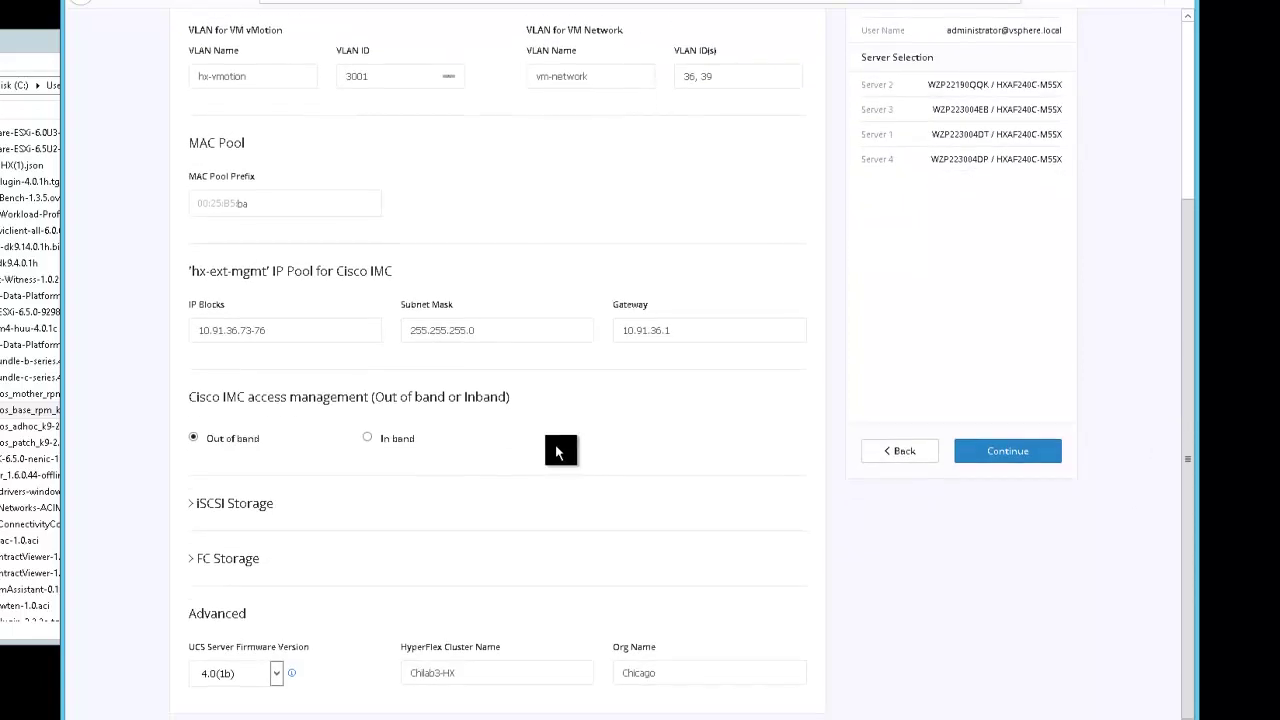
pyautogui.scroll(2, 543, 386)
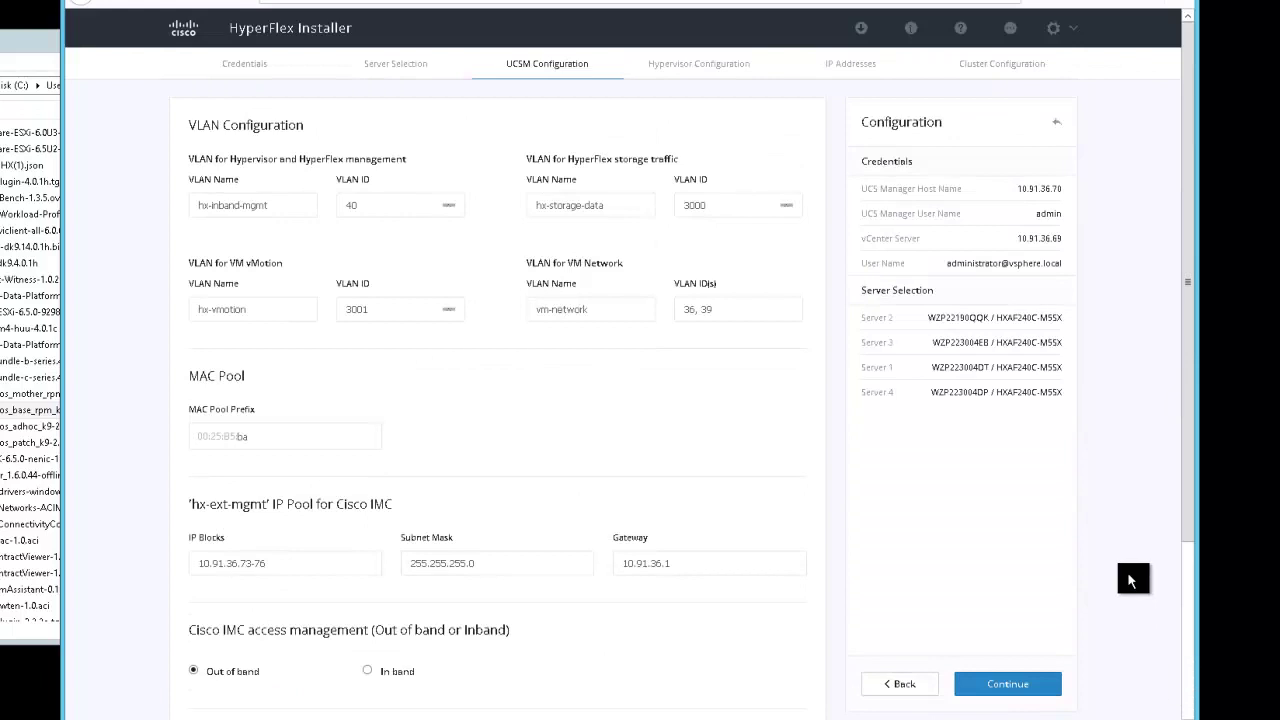
pyautogui.scroll(-2, 1057, 629)
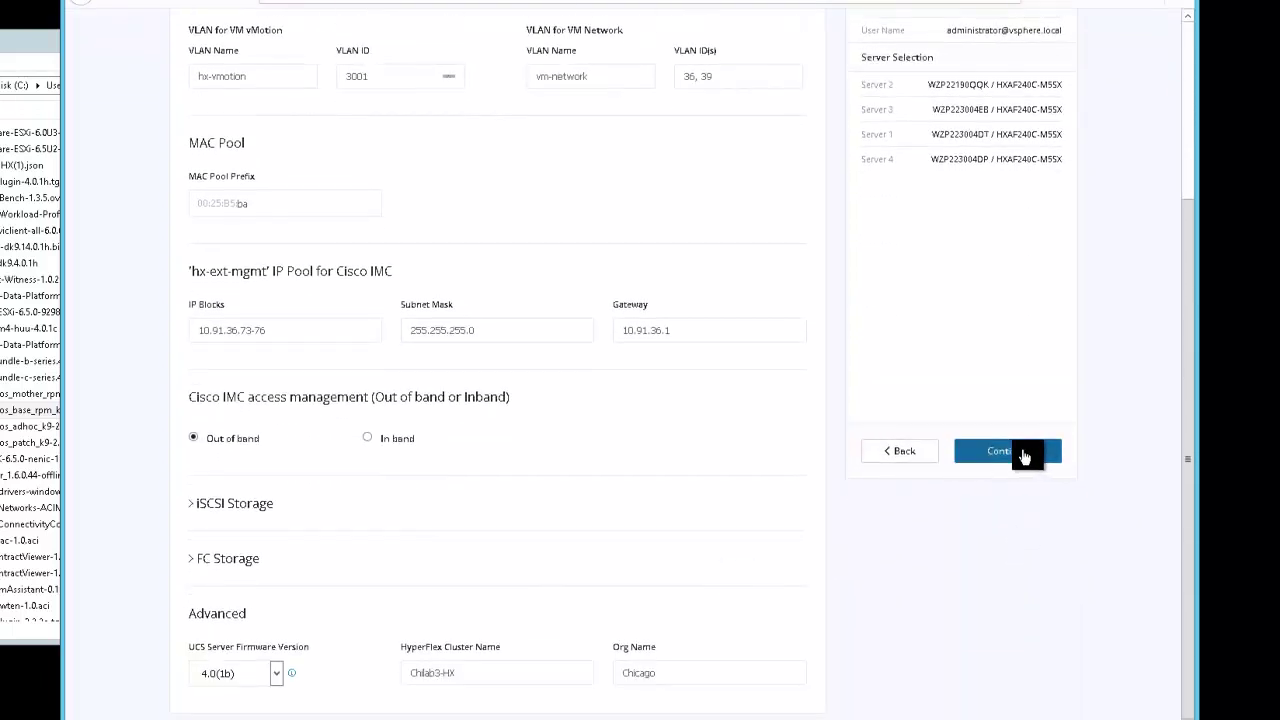
# On Hypervisor Configuration, enter the subnet mask, Server 1 IP 10.91.39.195 and hostname HX-ESXi-1
pyautogui.click(1020, 452)
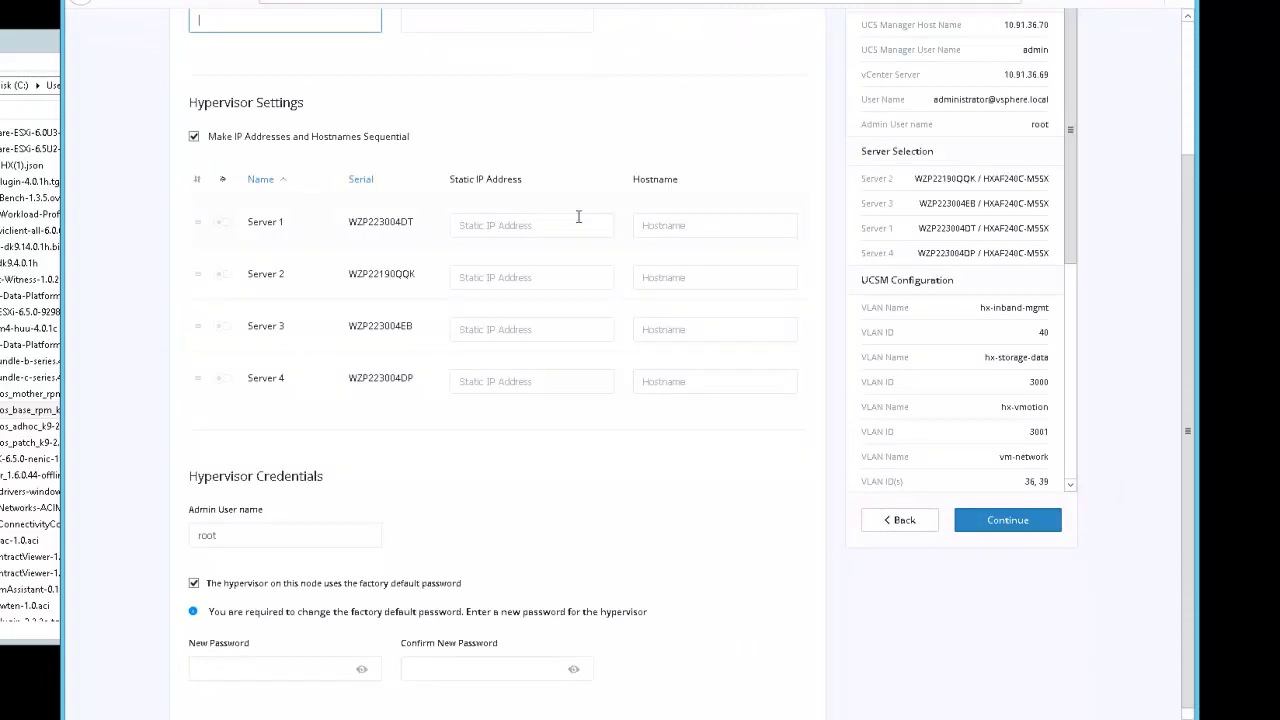
pyautogui.scroll(2, 390, 217)
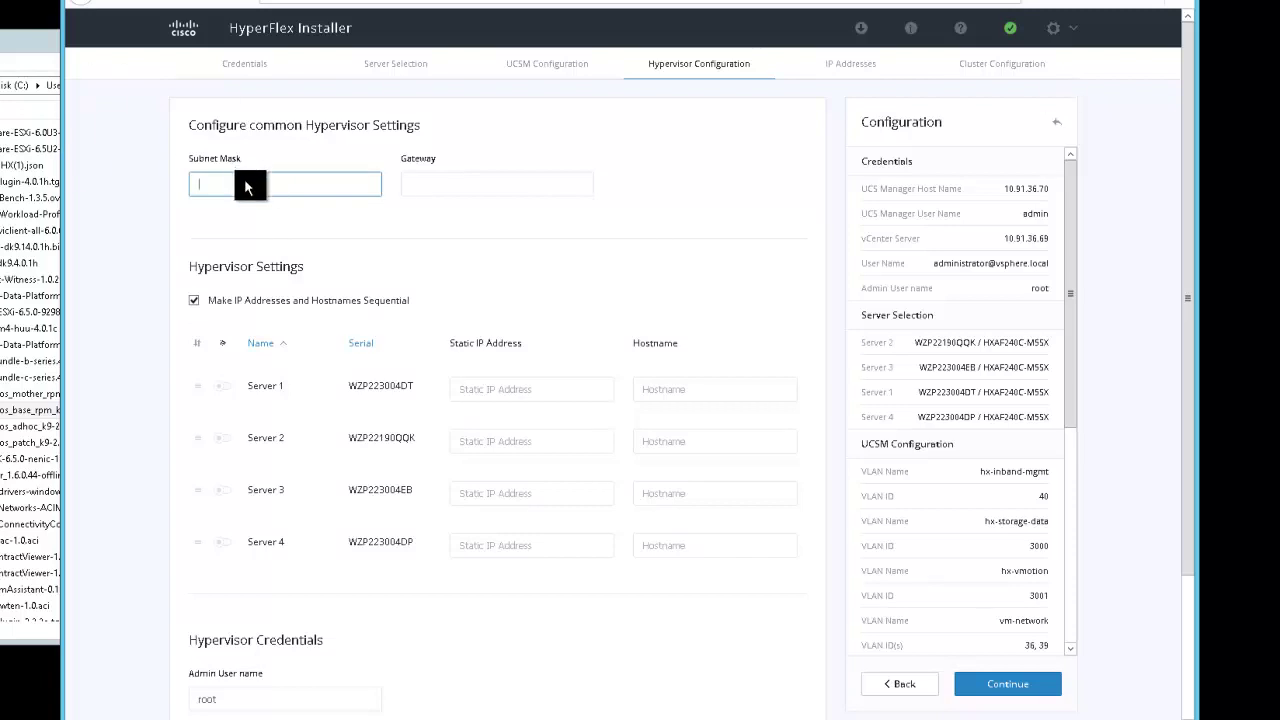
pyautogui.write('255.255.2')
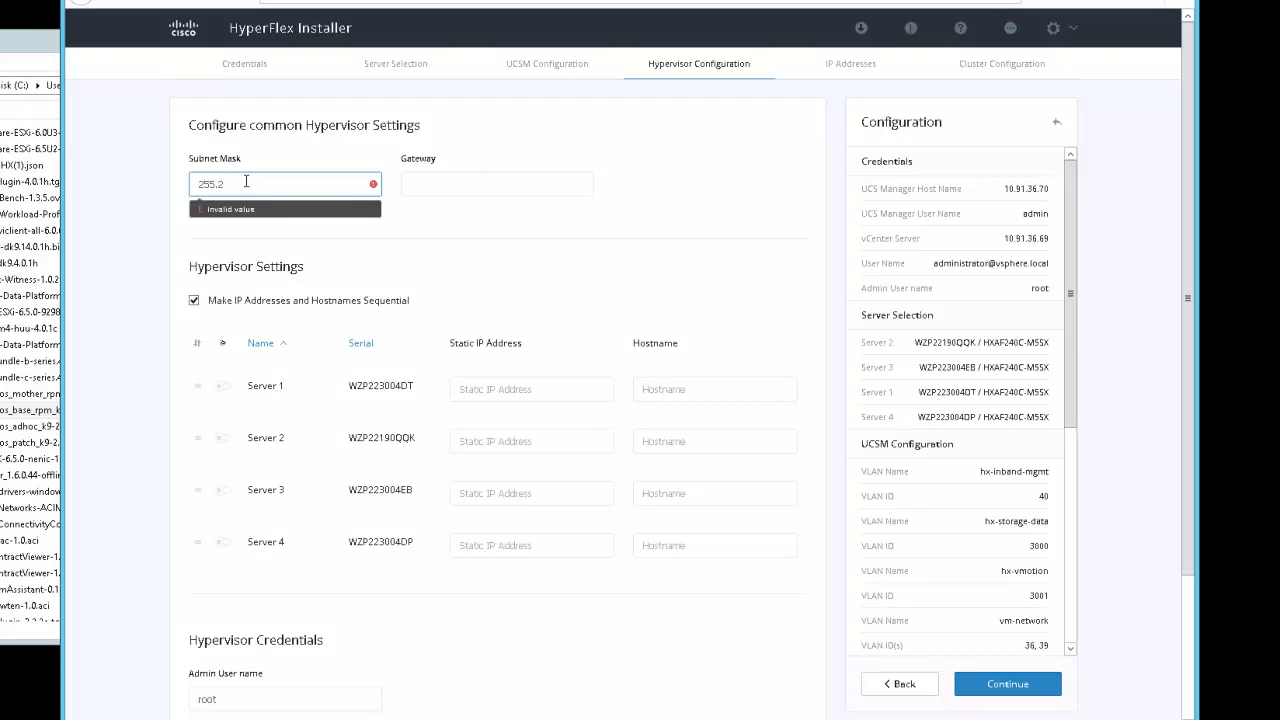
pyautogui.write('5')
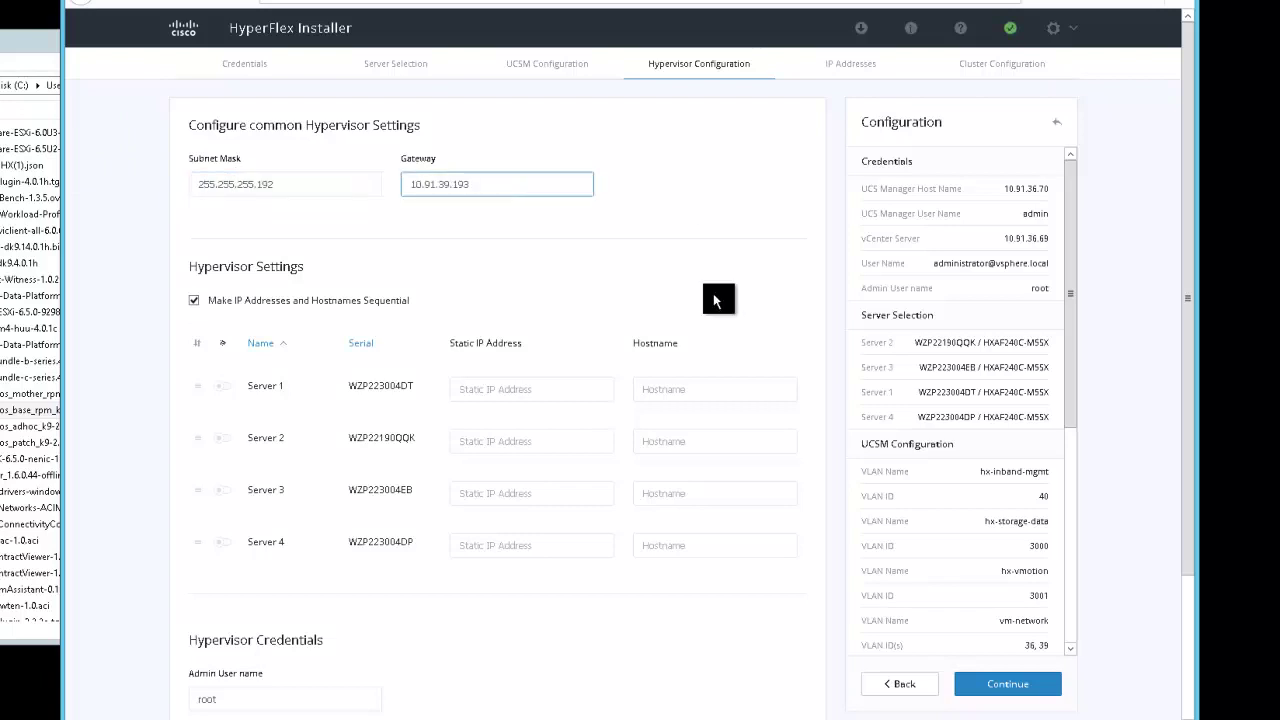
pyautogui.click(478, 388)
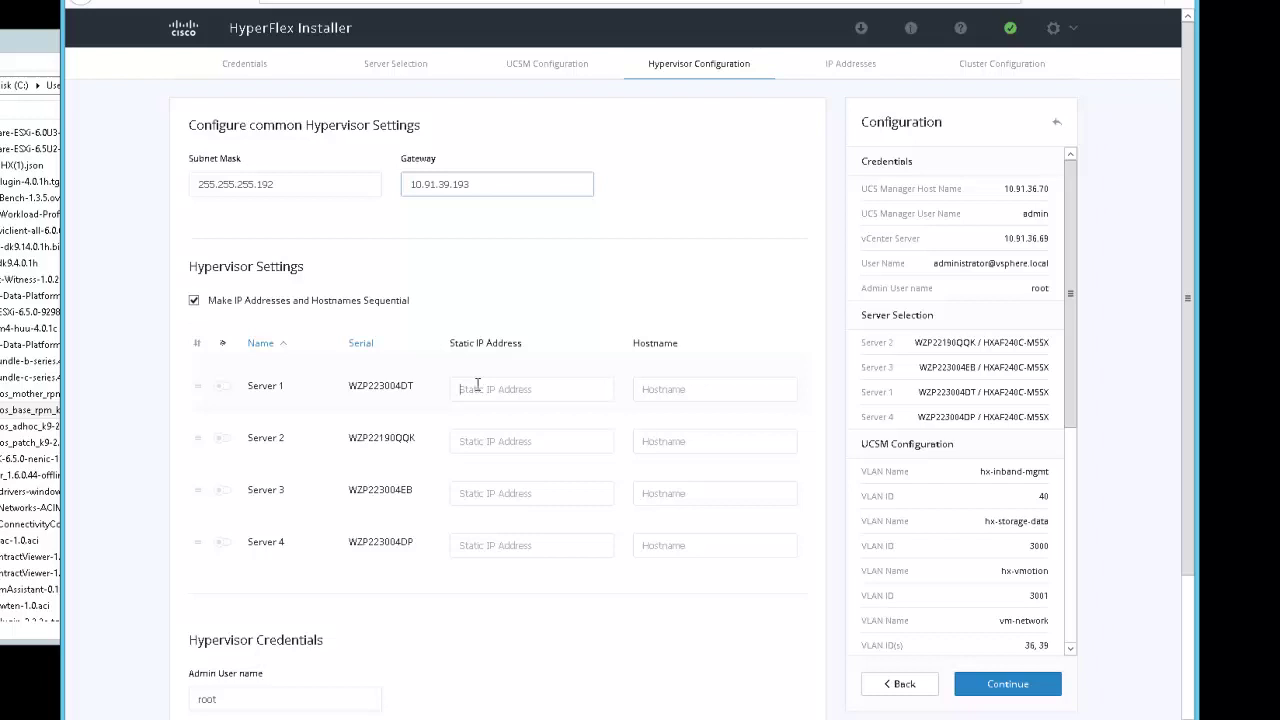
pyautogui.write('10.91.39.')
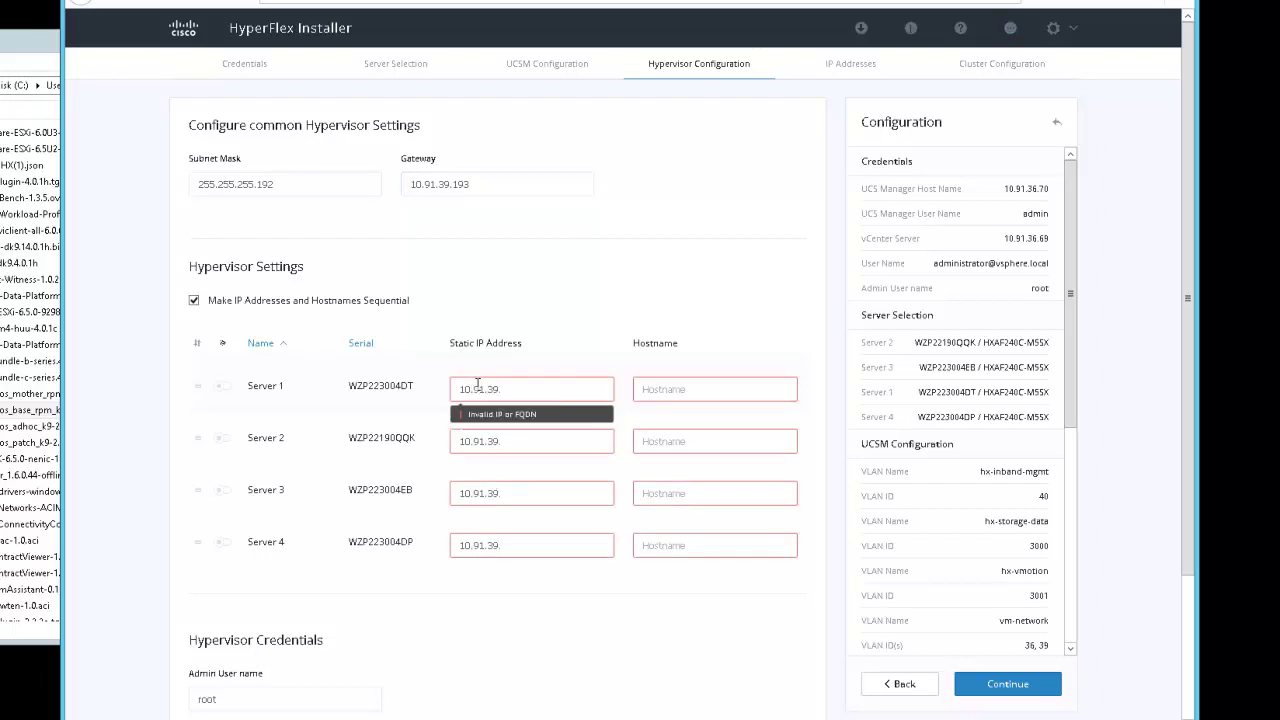
pyautogui.write('195')
pyautogui.click(668, 386)
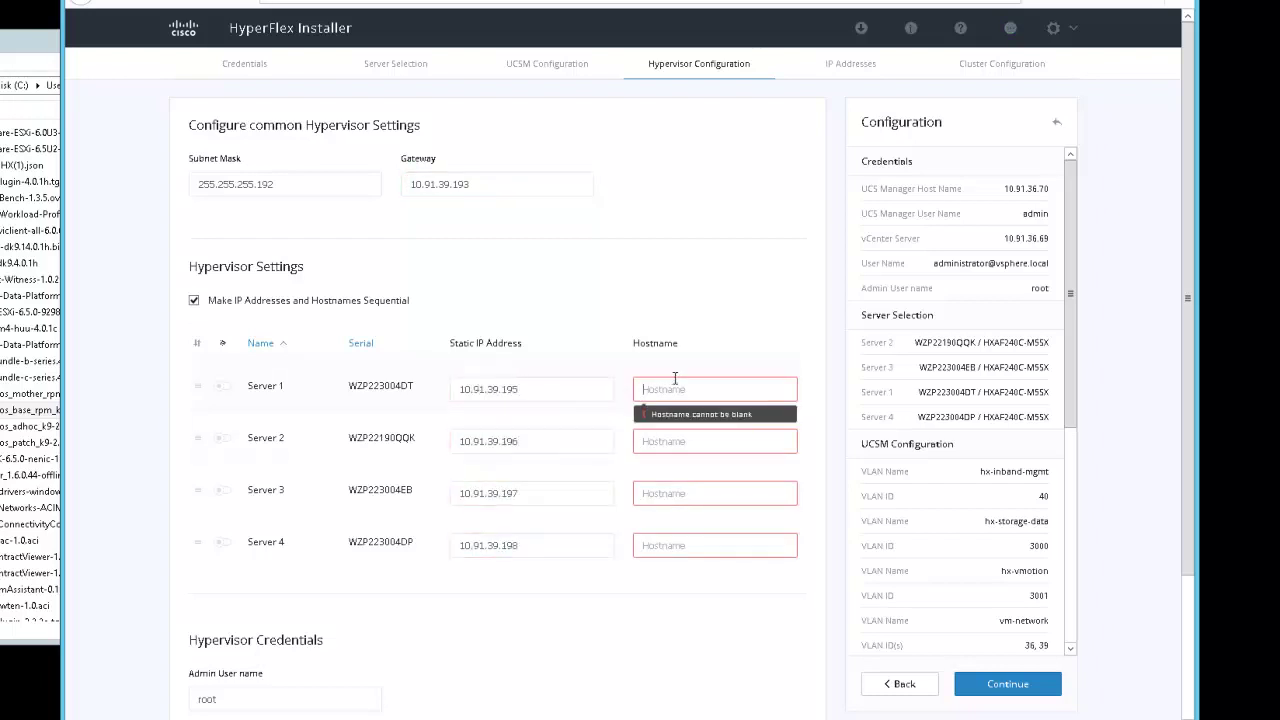
pyautogui.write('HX-ESXi')
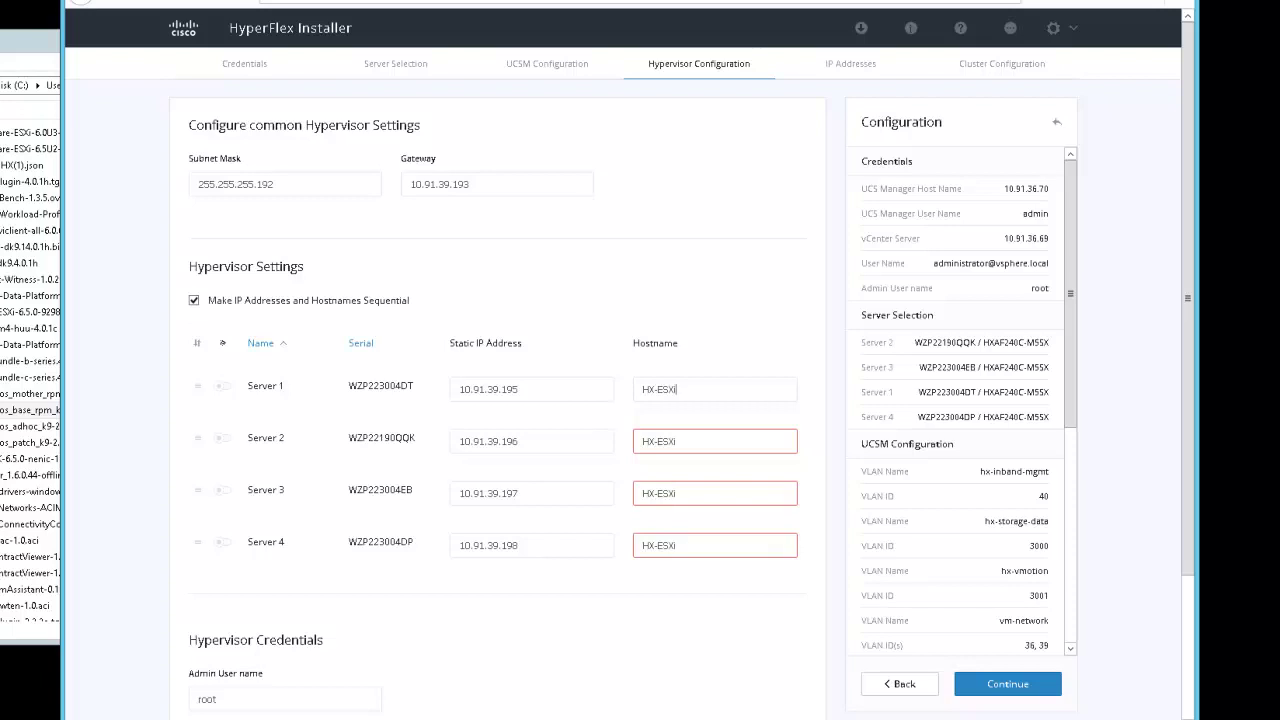
pyautogui.write('-1')
# Enter the new hypervisor root password and confirm it in Confirm New Password
pyautogui.scroll(-2, 300, 500)
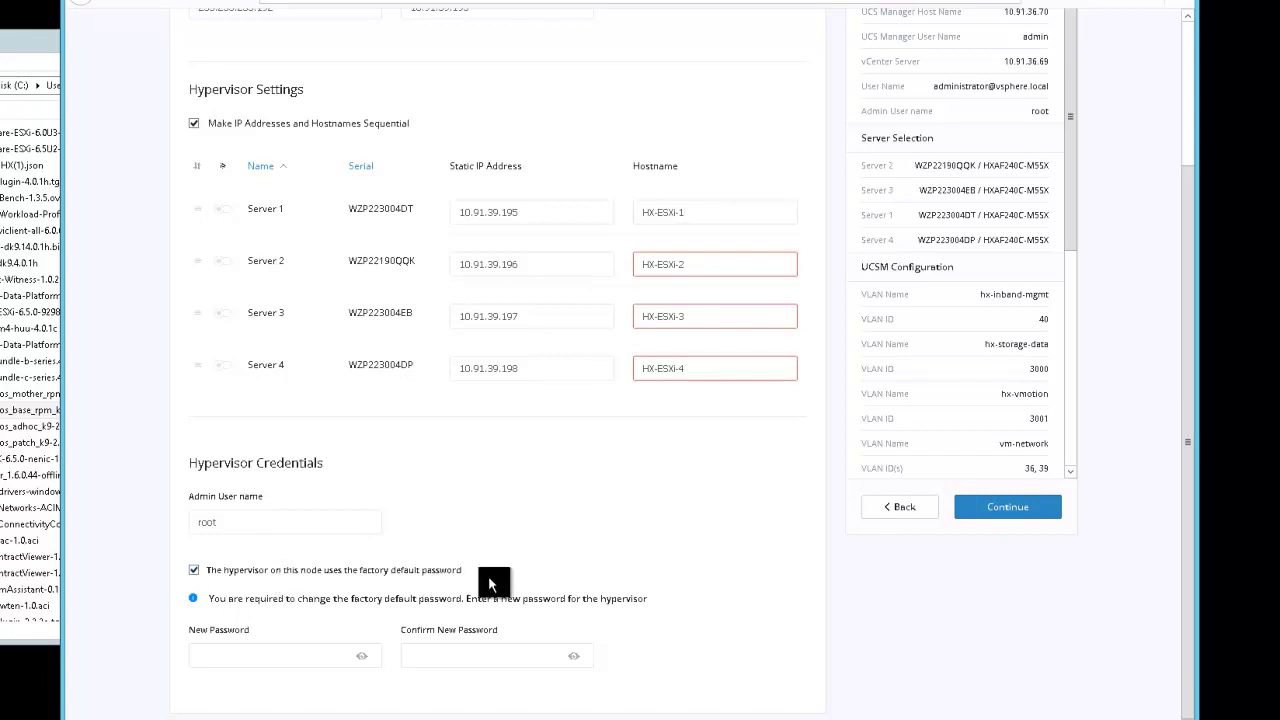
pyautogui.click(207, 648)
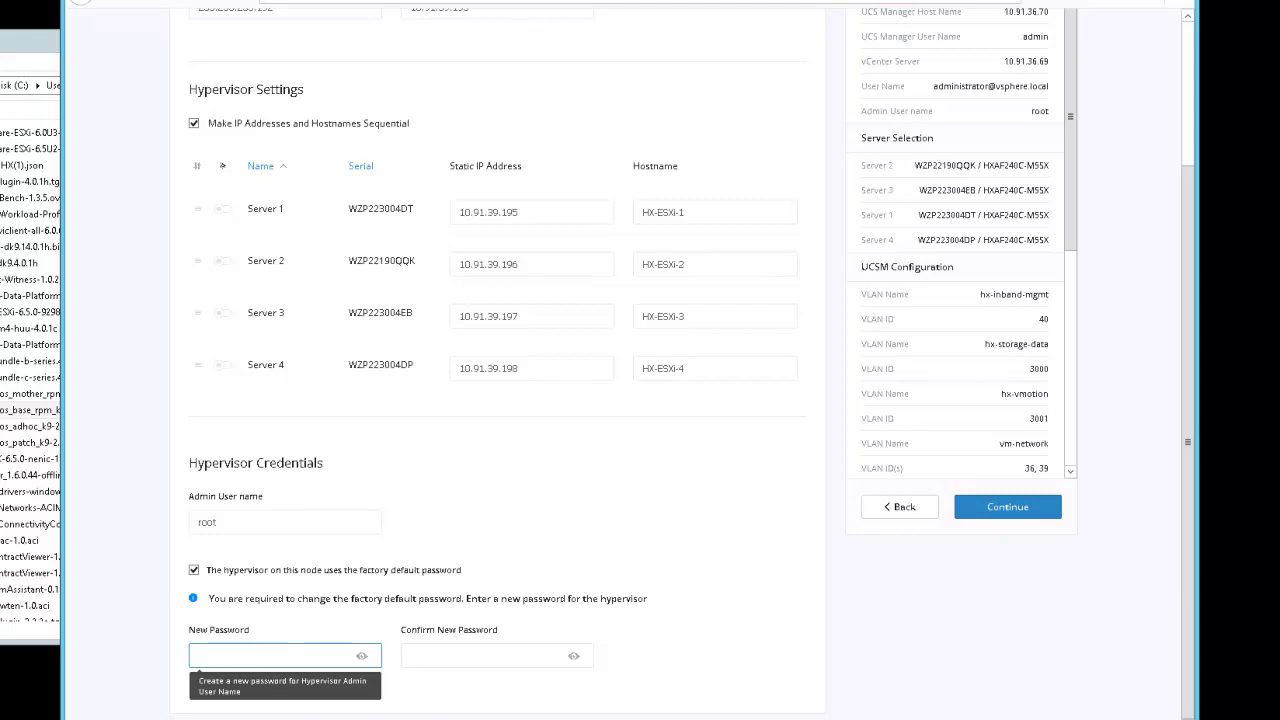
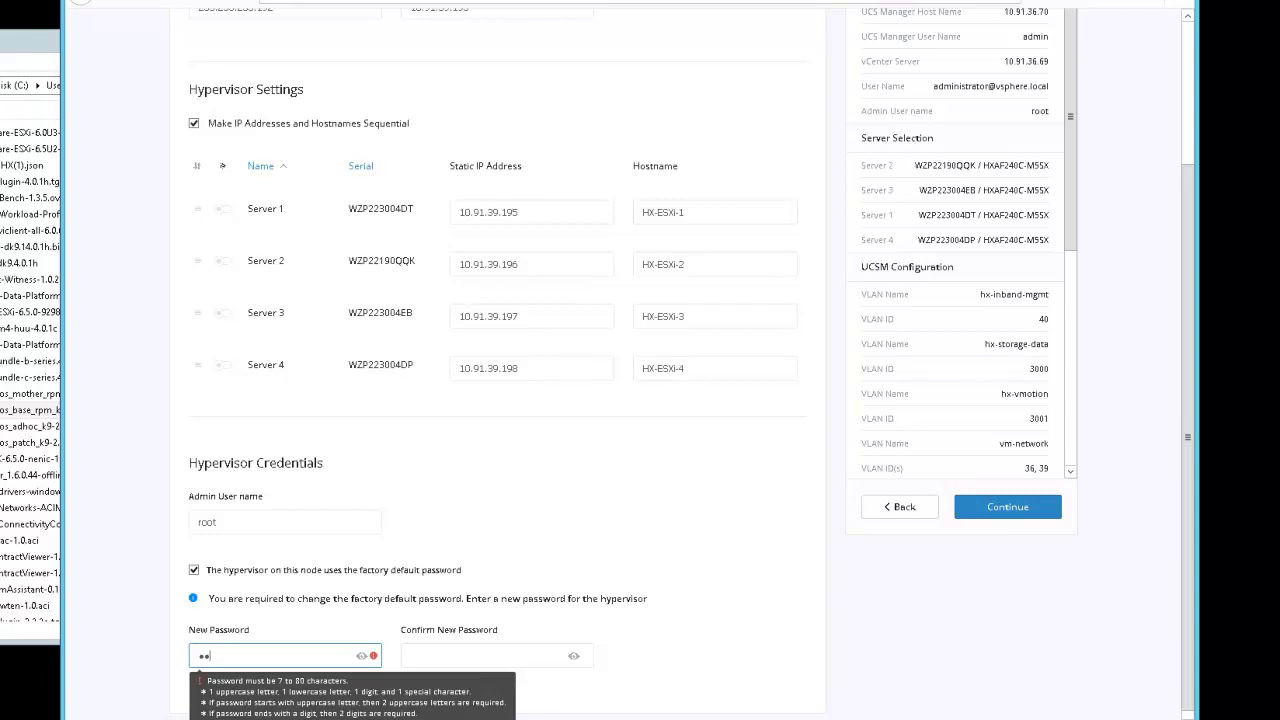
pyautogui.press('Tab')
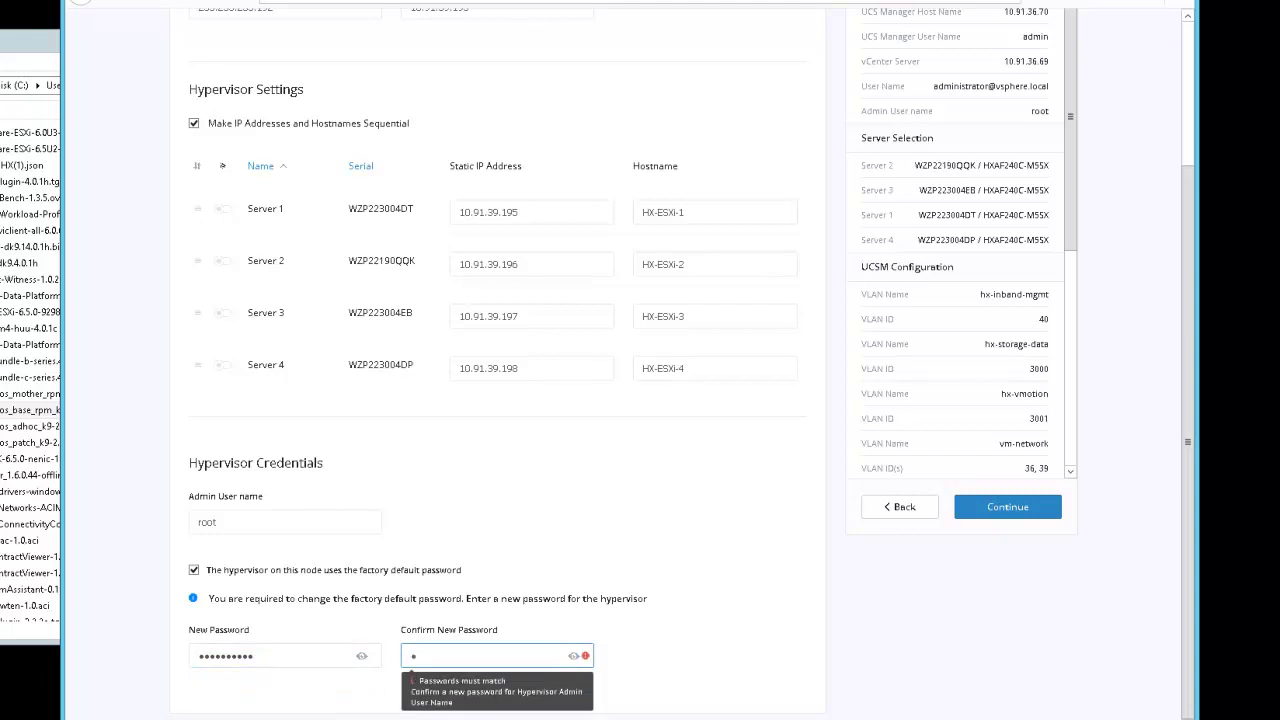
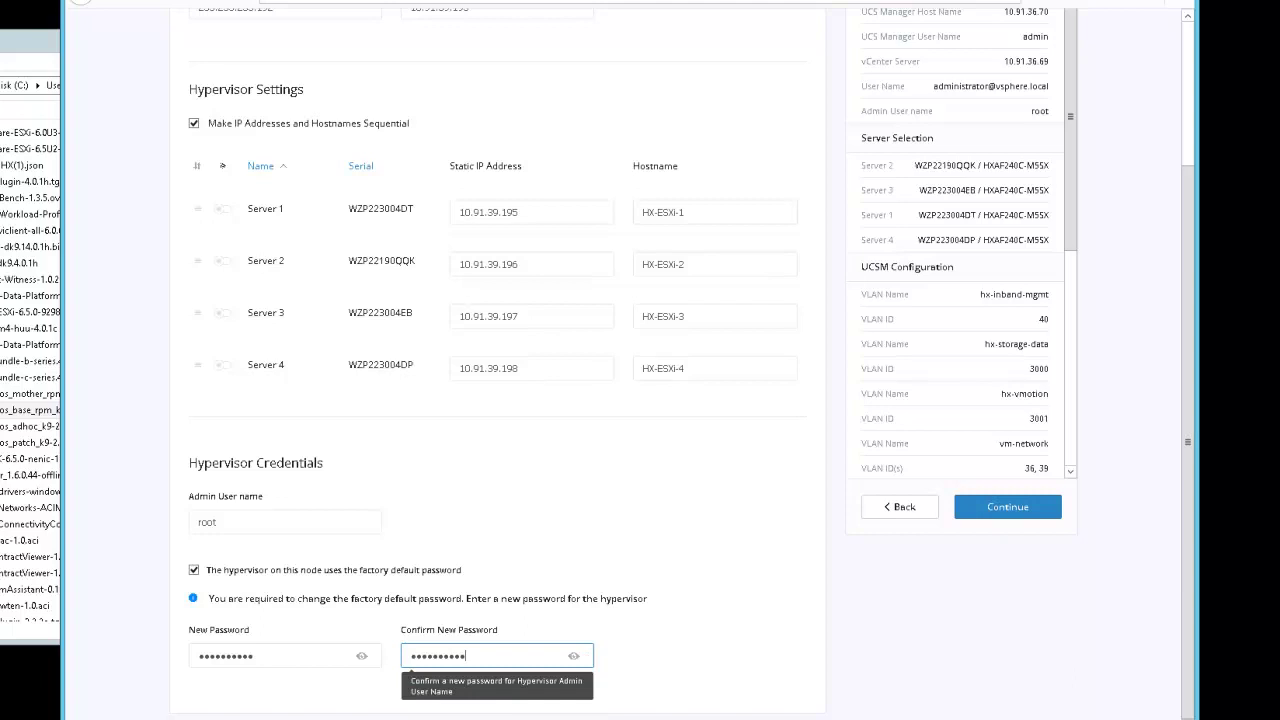
pyautogui.click(1143, 549)
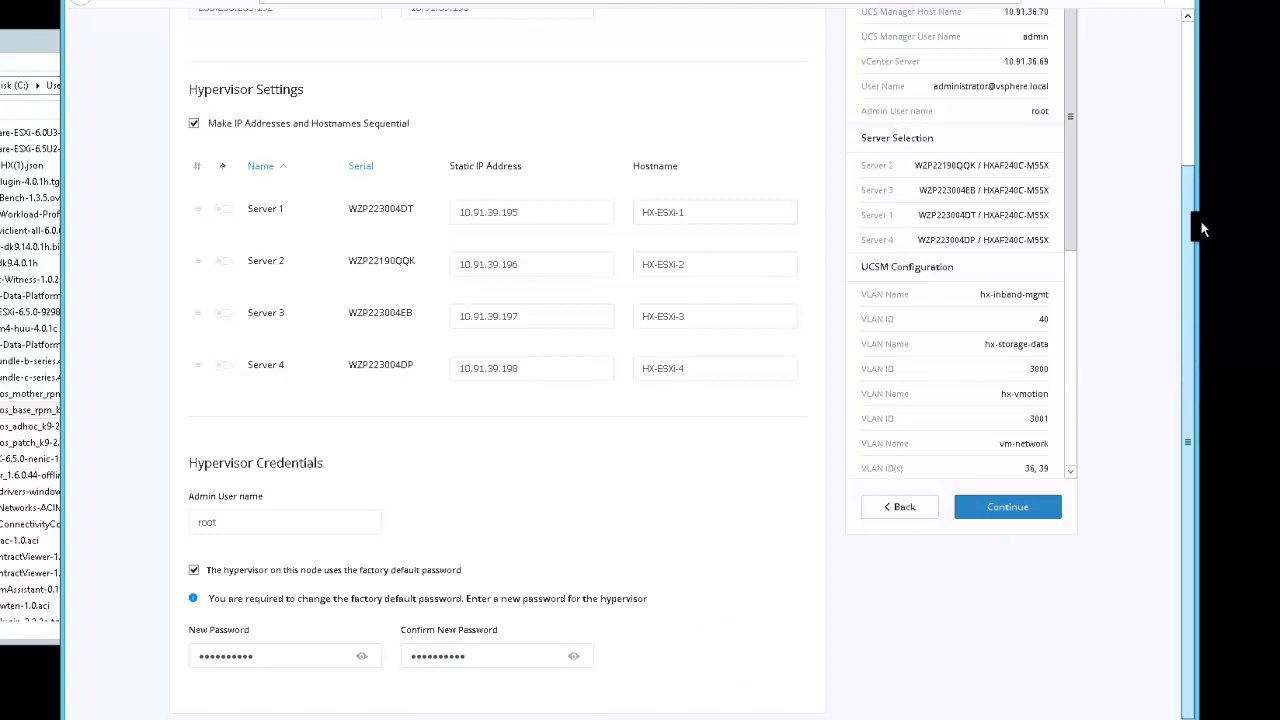
pyautogui.scroll(1, 1200, 222)
pyautogui.scroll(1, 1201, 220)
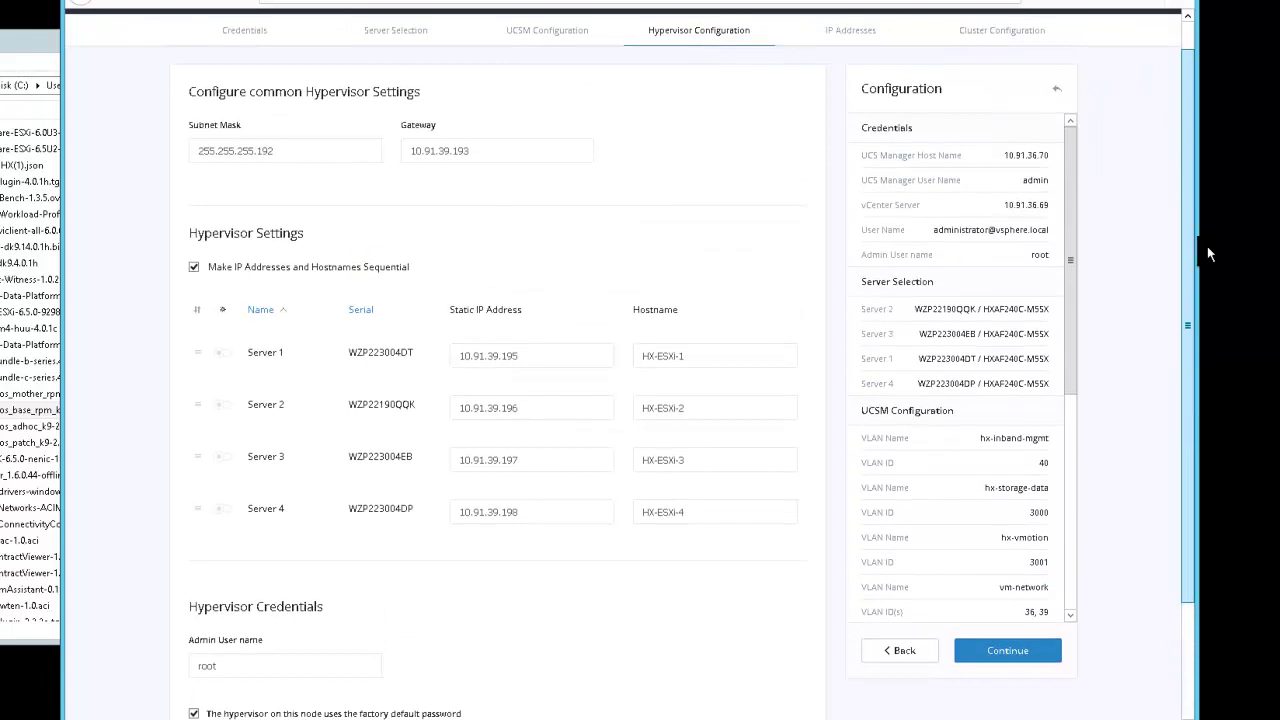
pyautogui.scroll(-2, 1207, 246)
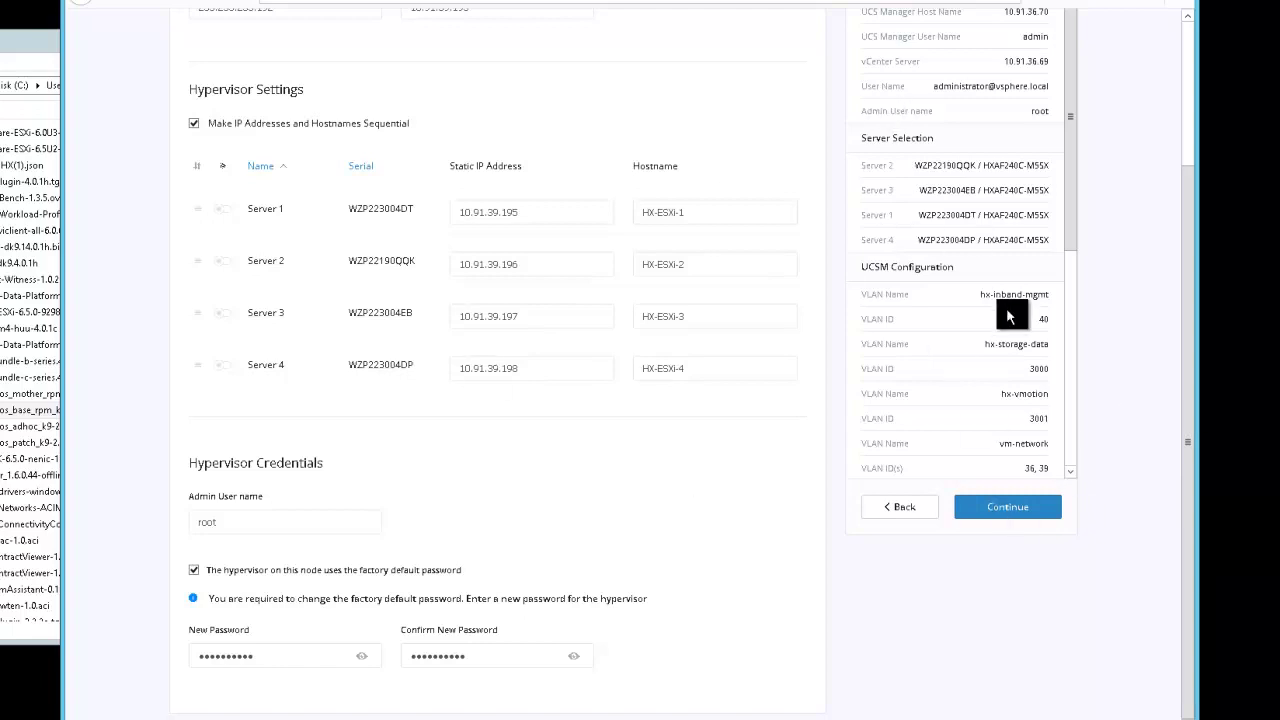
pyautogui.scroll(-4, 1070, 320)
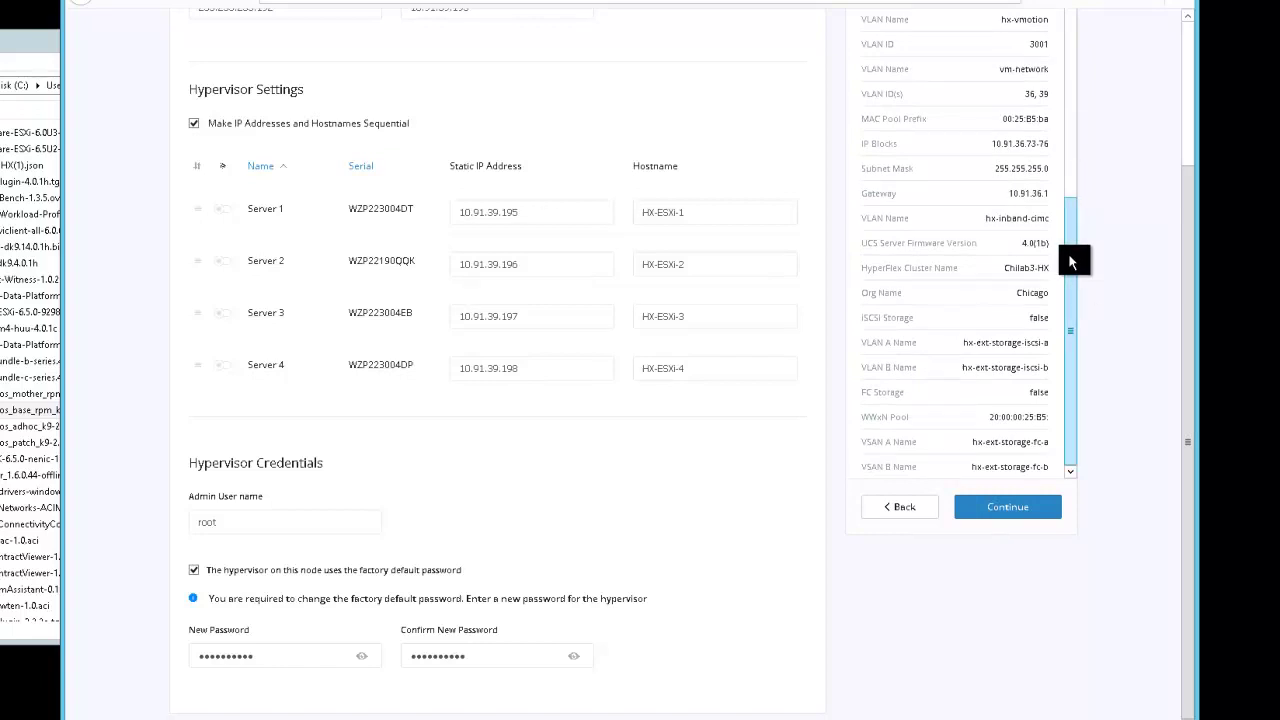
pyautogui.scroll(1, 1072, 224)
pyautogui.moveTo(1080, 224); pyautogui.dragTo(1071, 434)
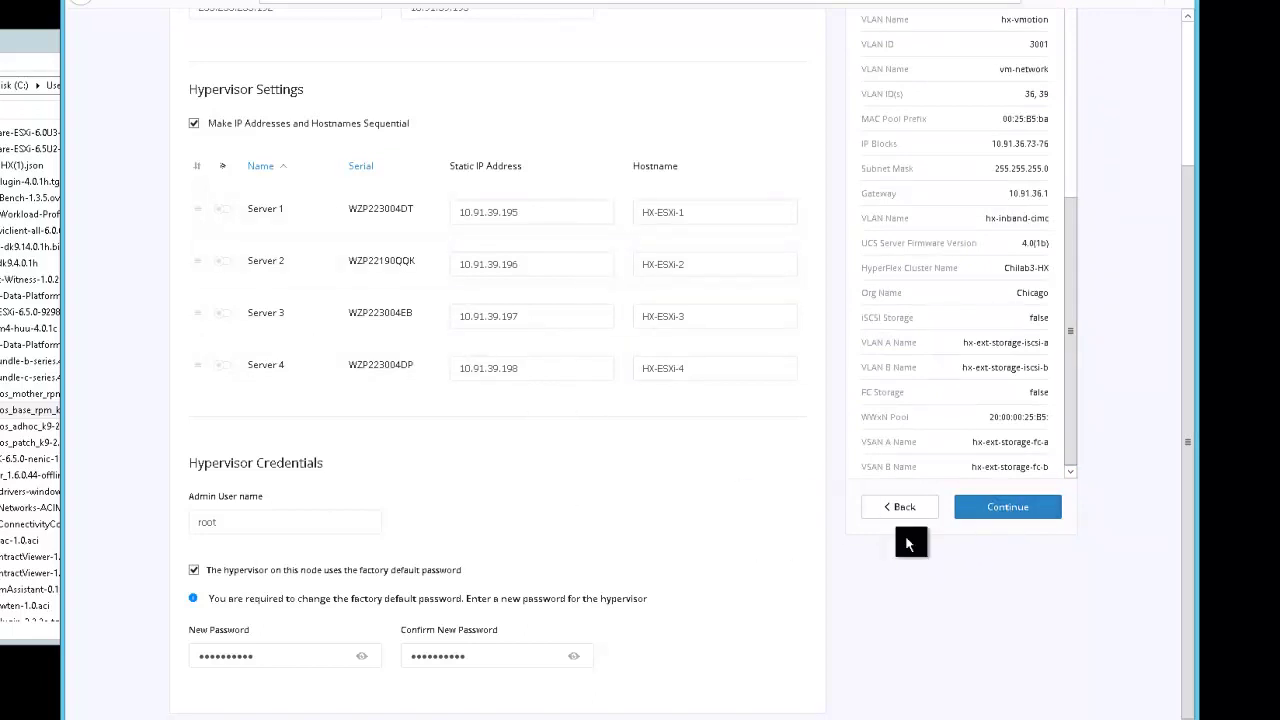
# Enter Server 1's storage controller IP 10.91.39.203, data hypervisor IP 10.1.39.132 and data controller IP 10.91.39.136
pyautogui.click(987, 506)
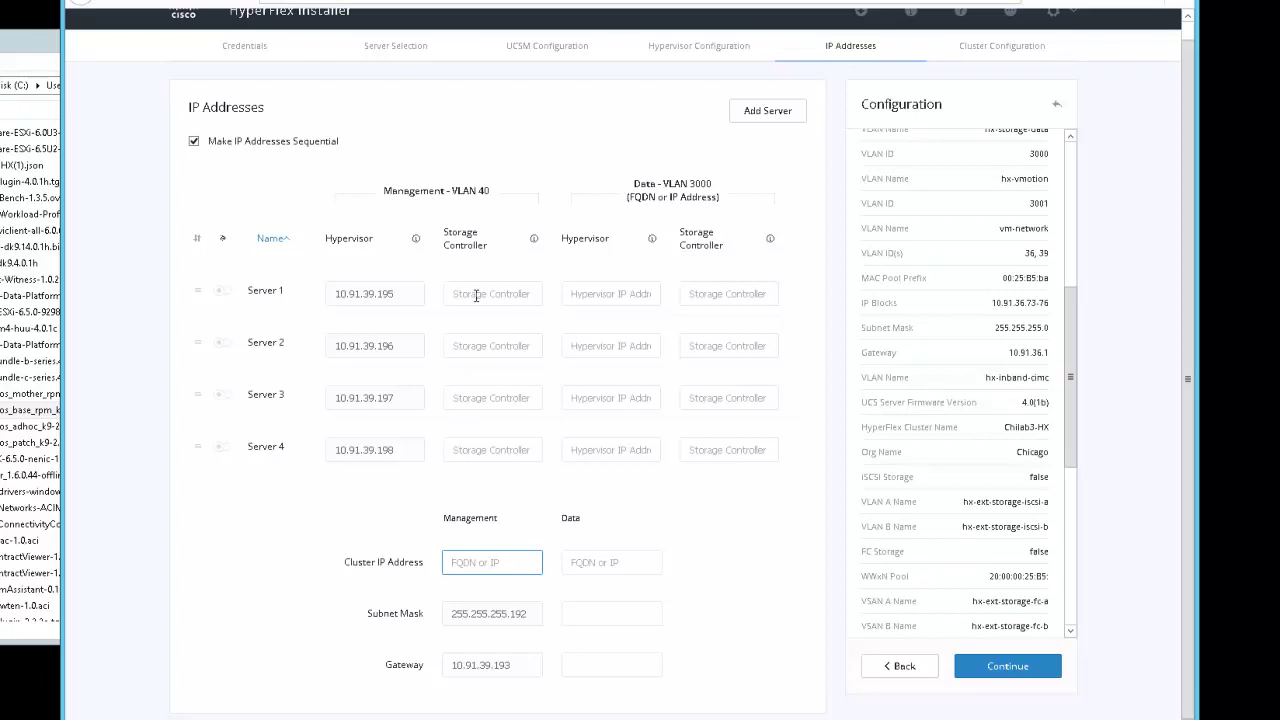
pyautogui.click(476, 294)
pyautogui.write('10')
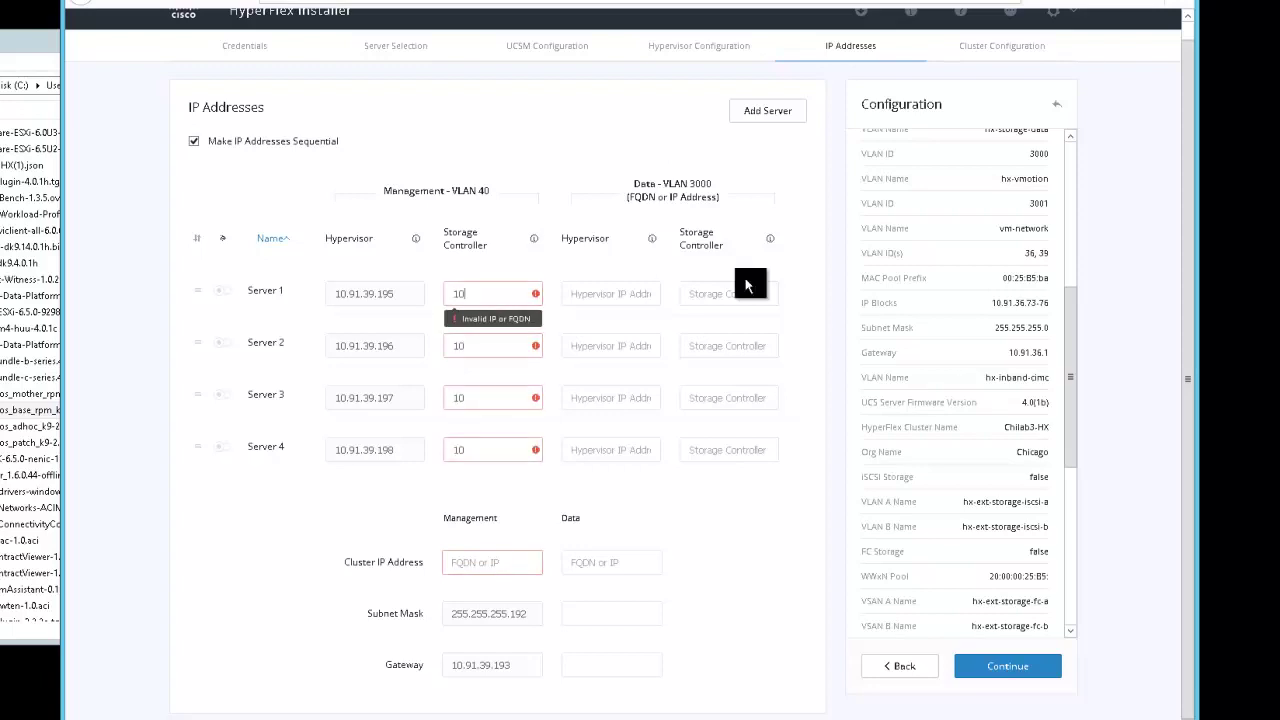
pyautogui.write('.91.39.19')
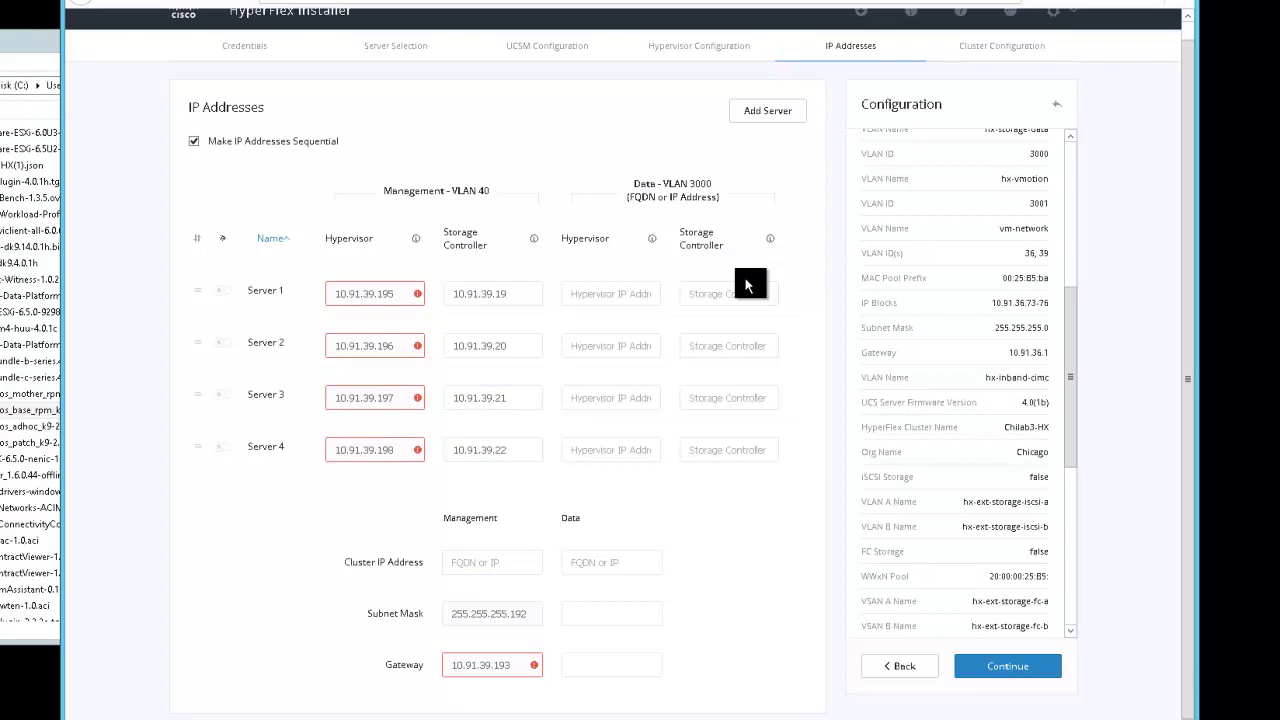
pyautogui.press('BackSpace')
pyautogui.press('BackSpace')
pyautogui.write('209')
pyautogui.press('BackSpace')
pyautogui.write('3')
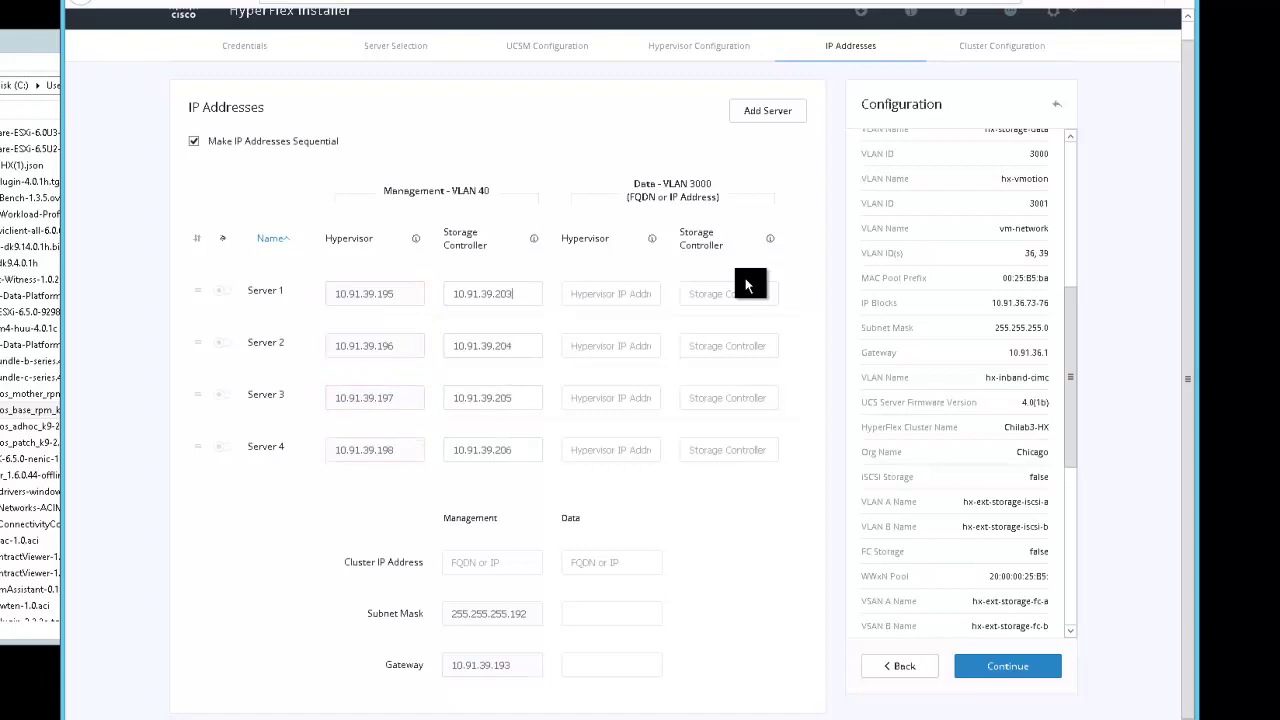
pyautogui.click(588, 292)
pyautogui.write('10.1.')
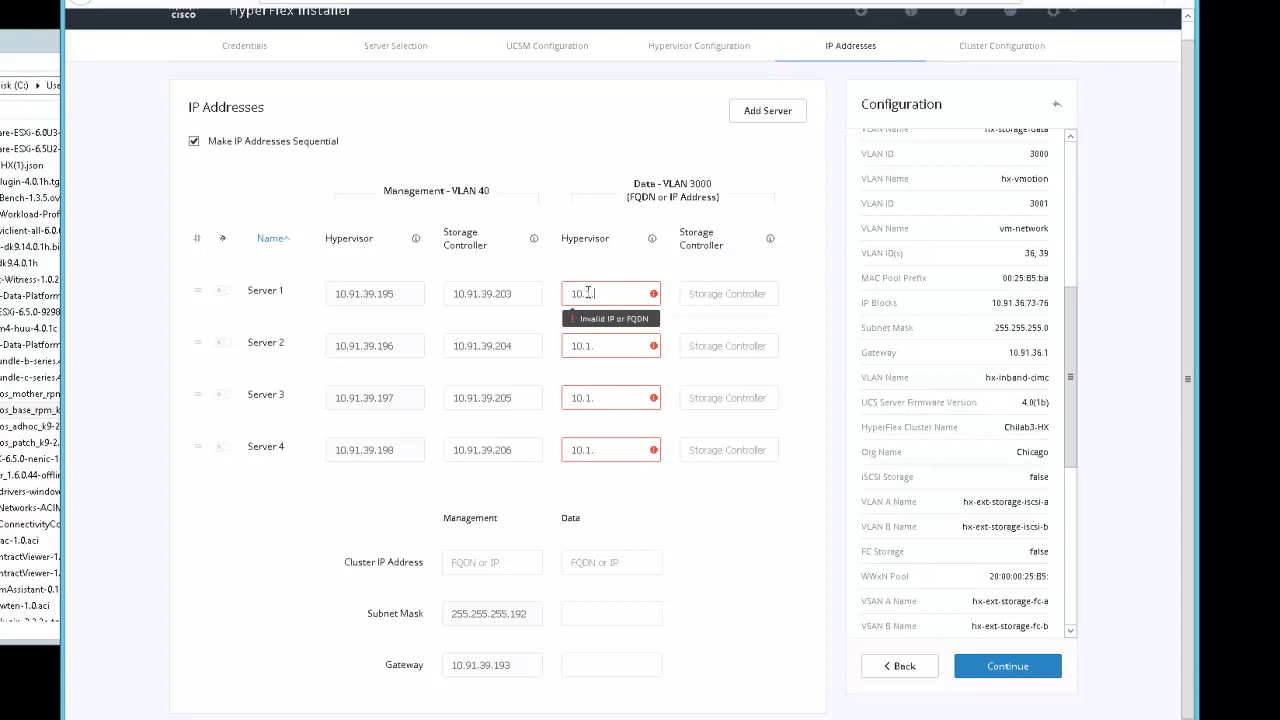
pyautogui.write('39.13')
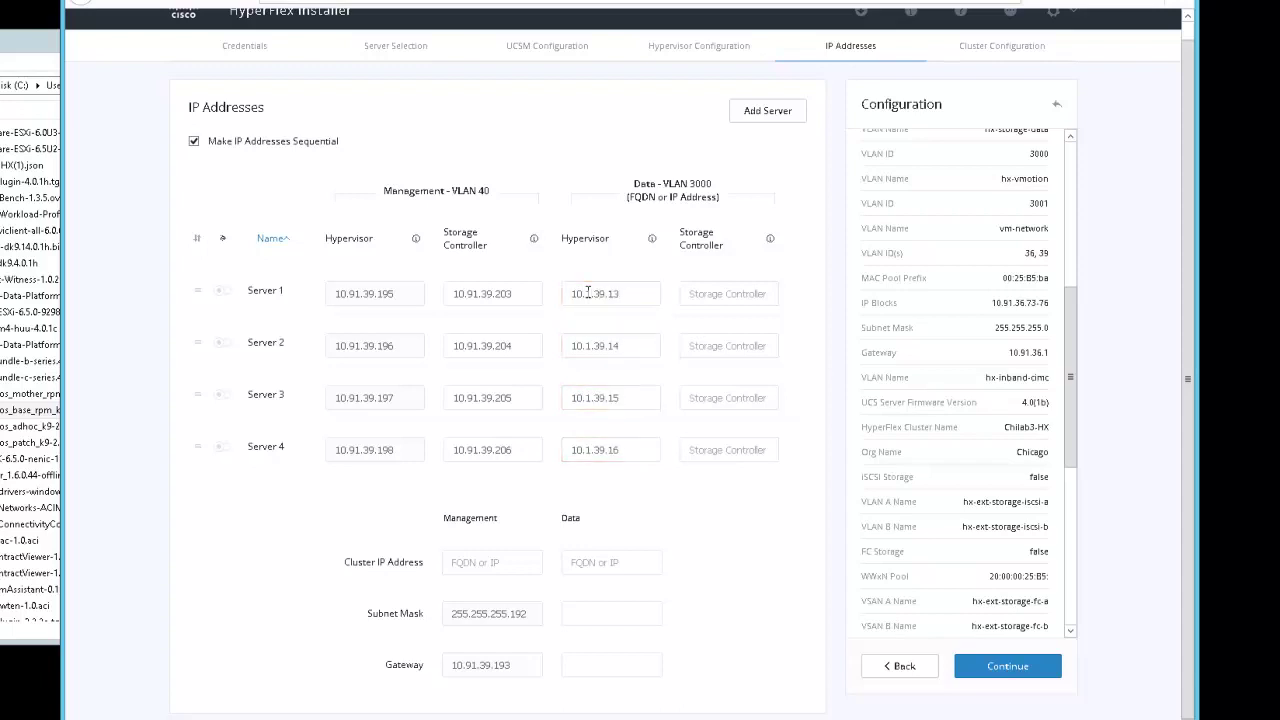
pyautogui.write('2')
pyautogui.write('10.91.39.1')
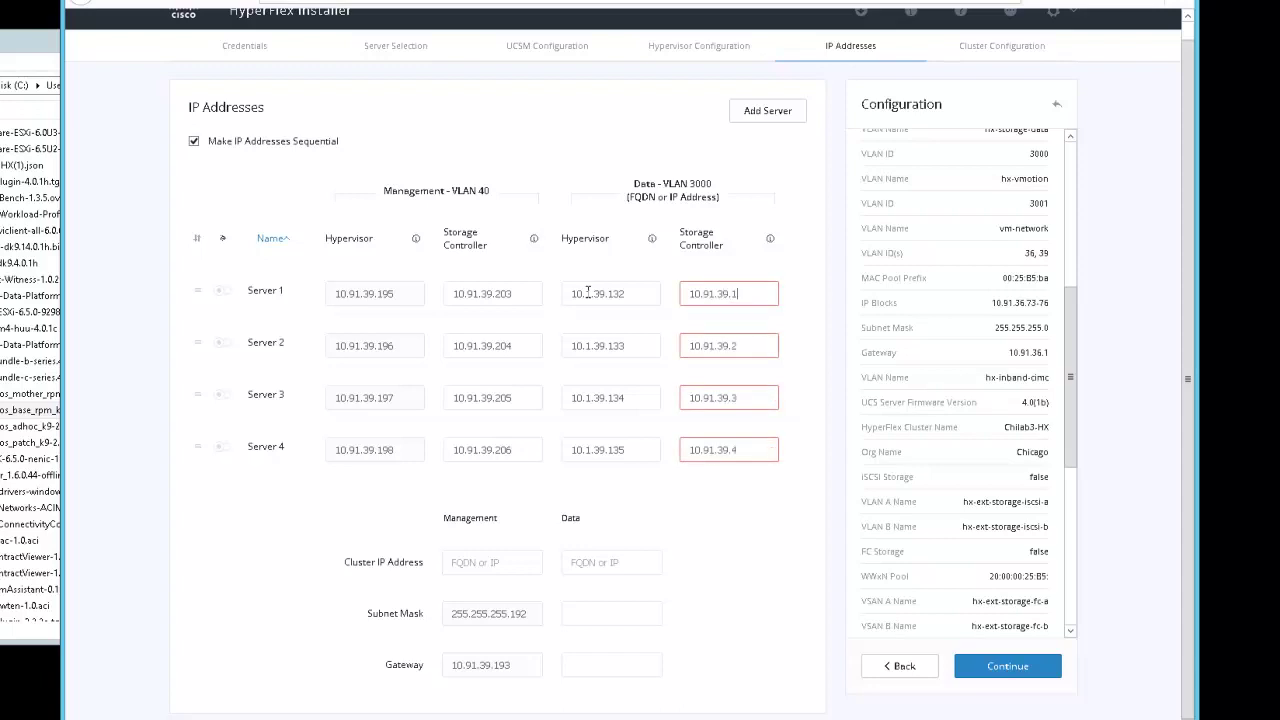
pyautogui.write('36')
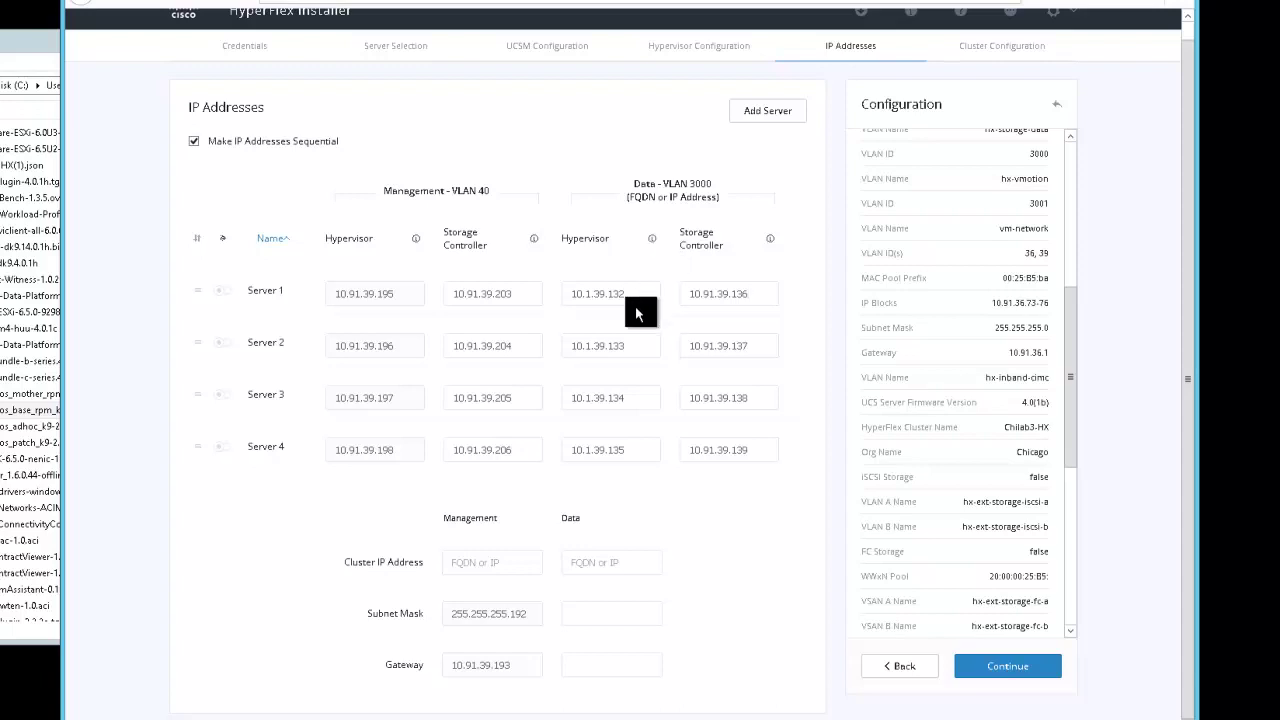
# Set cluster IPs to 10.91.39.194 for management and 10.91.39.130 for data
pyautogui.click(462, 563)
pyautogui.write('10.91.39')
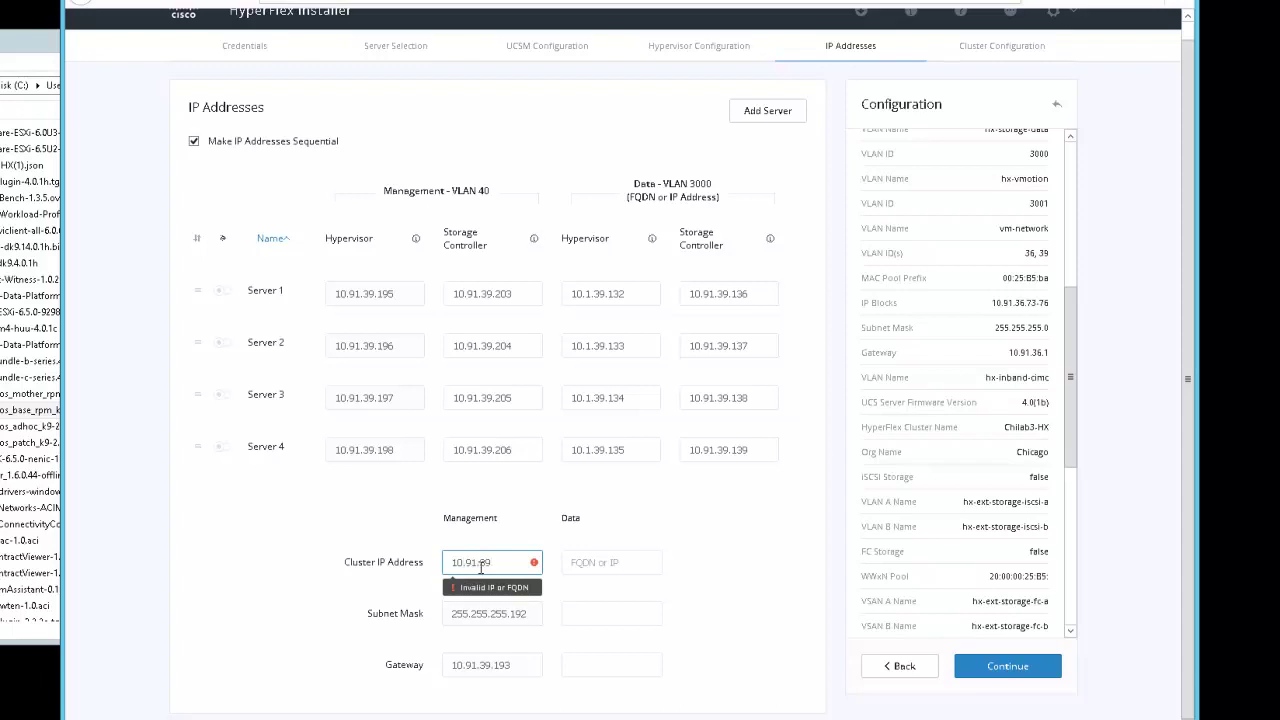
pyautogui.write('.194')
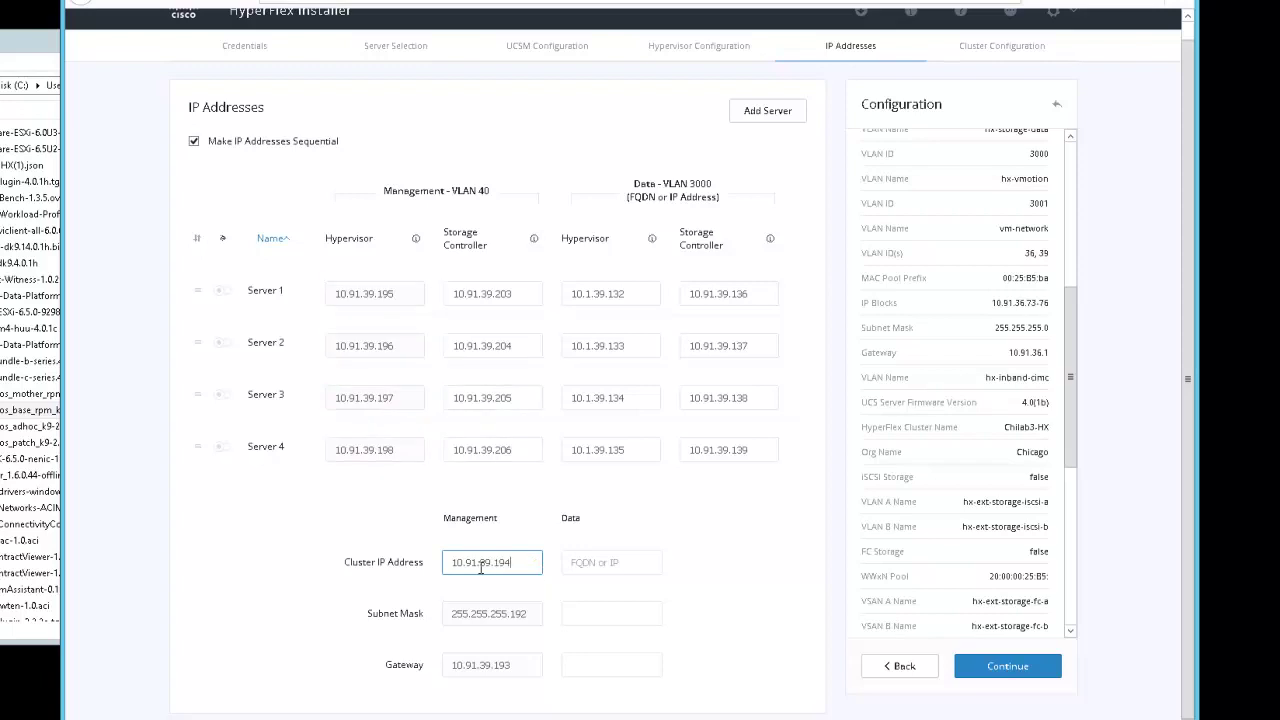
pyautogui.click(588, 561)
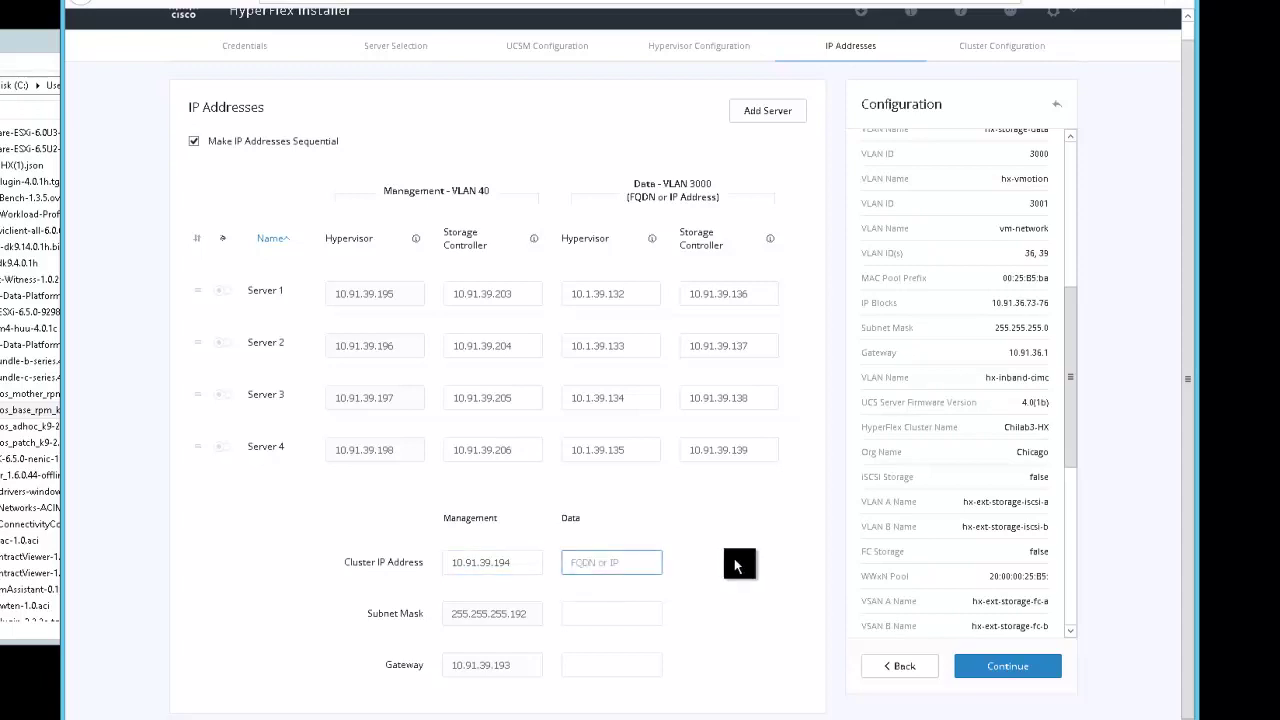
pyautogui.click(598, 614)
pyautogui.click(605, 562)
pyautogui.write('10.91.39.130')
# Set the data subnet mask to 255.255.255.192 and data gateway to 10.91.39.129
pyautogui.press('Tab')
pyautogui.write('255.255.255.255')
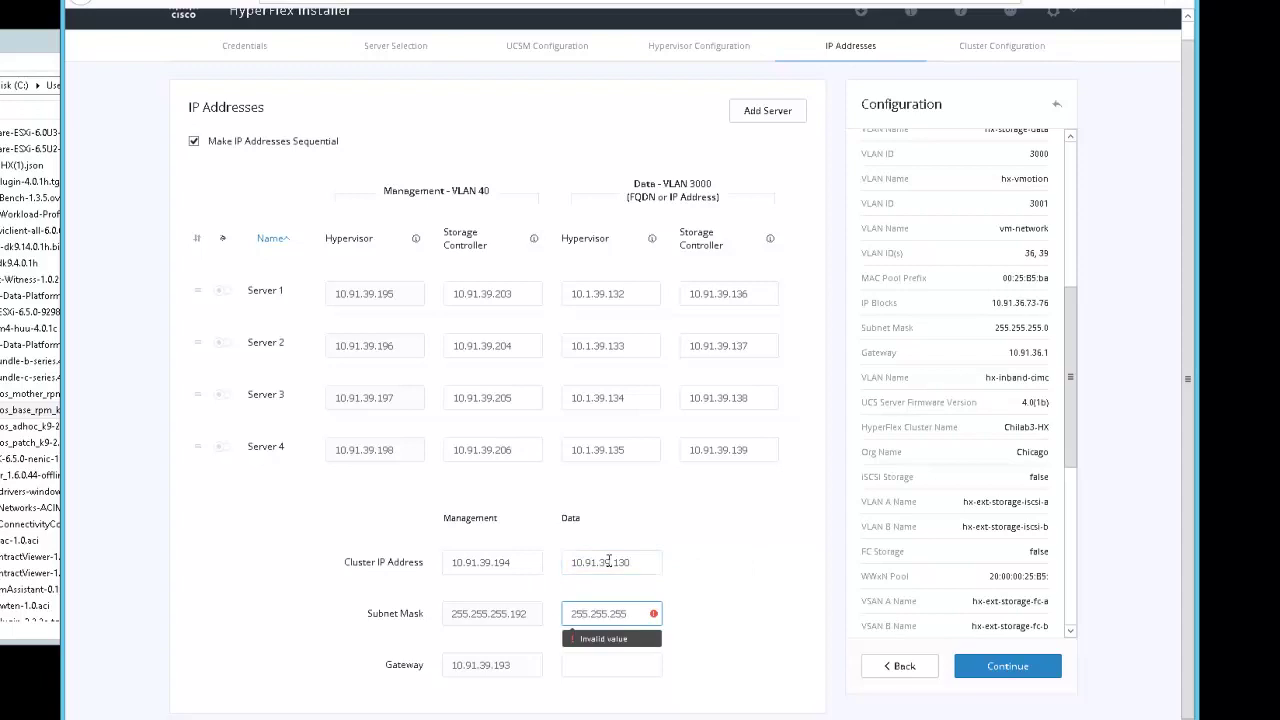
pyautogui.press('BackSpace')
pyautogui.press('BackSpace')
pyautogui.press('BackSpace')
pyautogui.write('192')
pyautogui.press('Tab')
pyautogui.write('10.91.39')
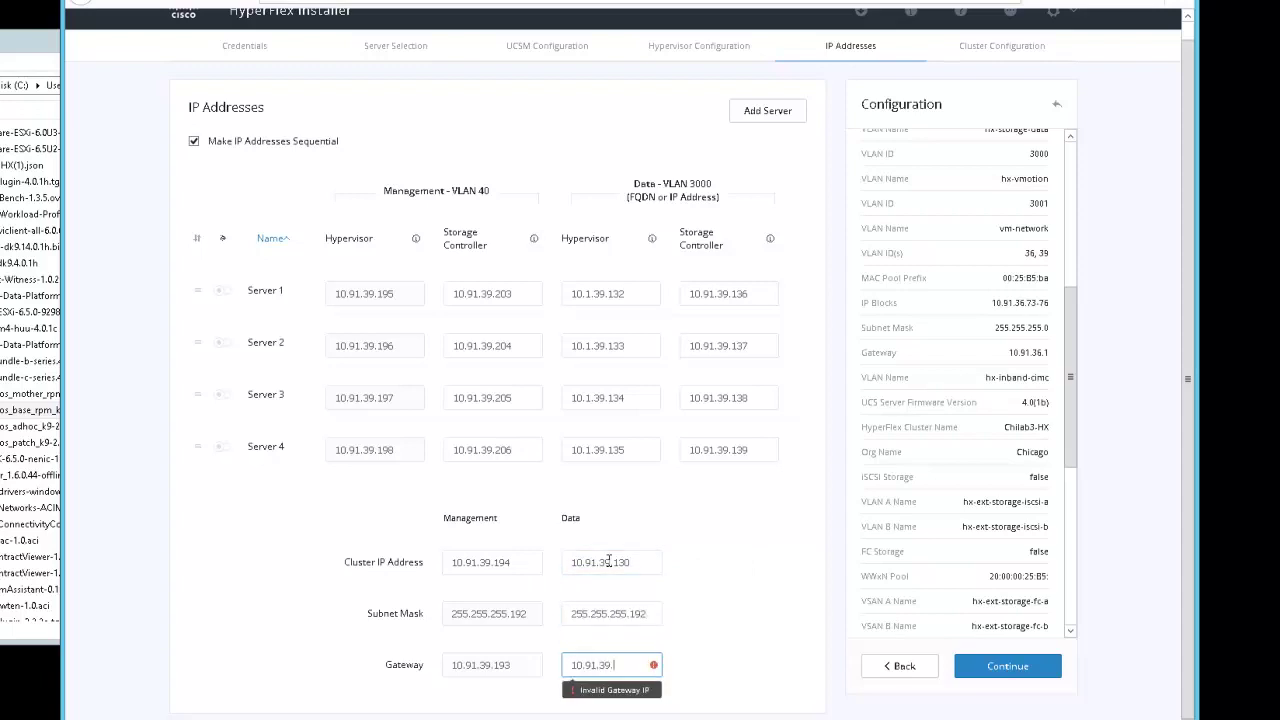
pyautogui.write('.129')
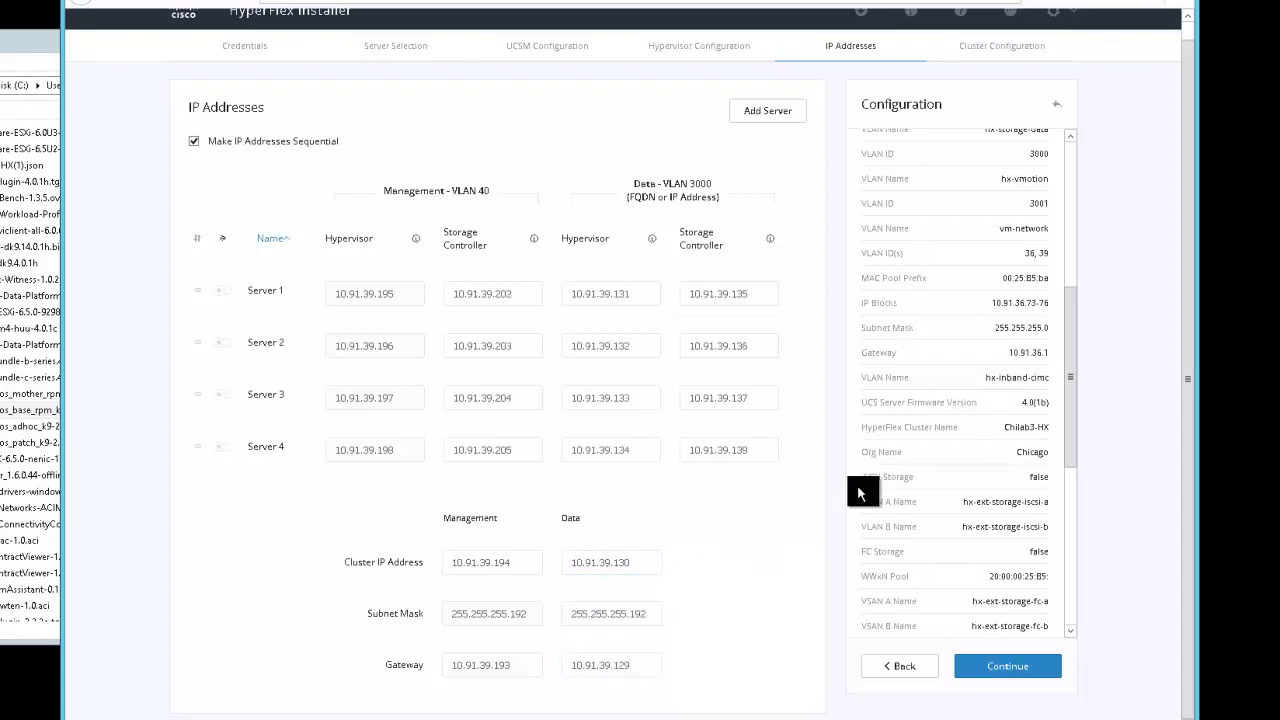
pyautogui.scroll(1, 697, 384)
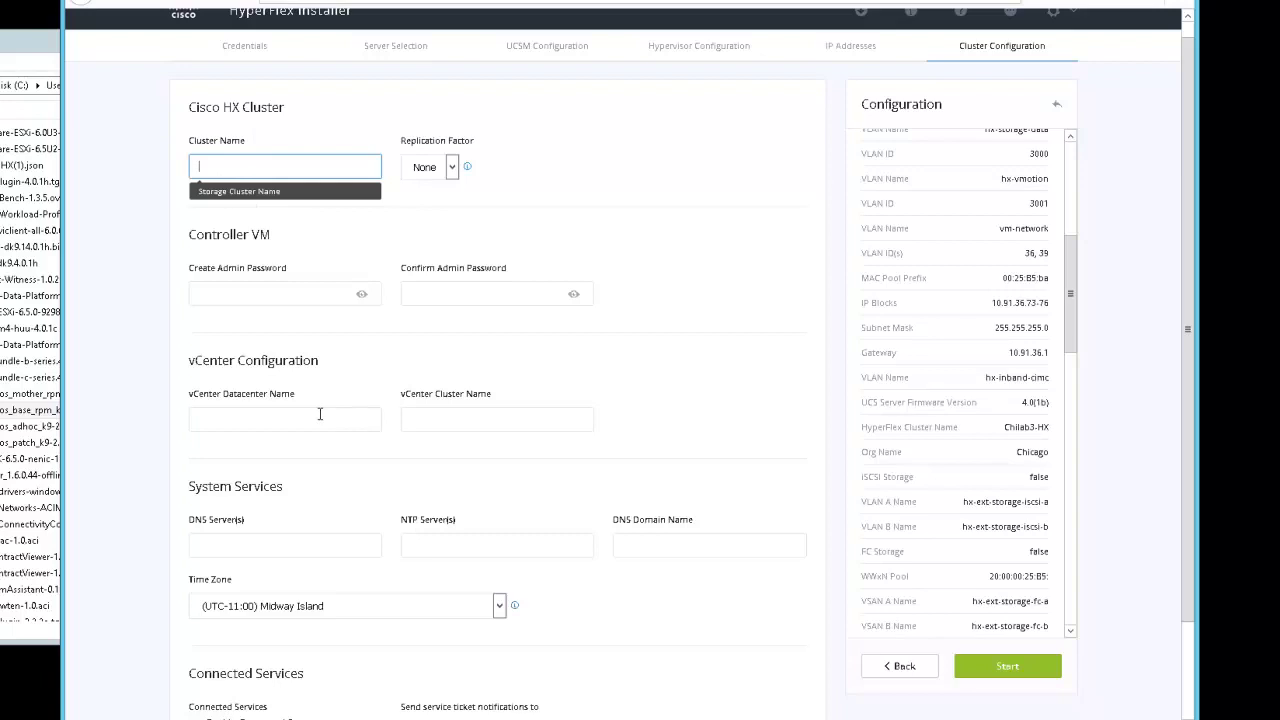
# Name the cluster Chilab3-HX and set the replication factor to 3
pyautogui.write('Chilab3-HX')
pyautogui.click(445, 166)
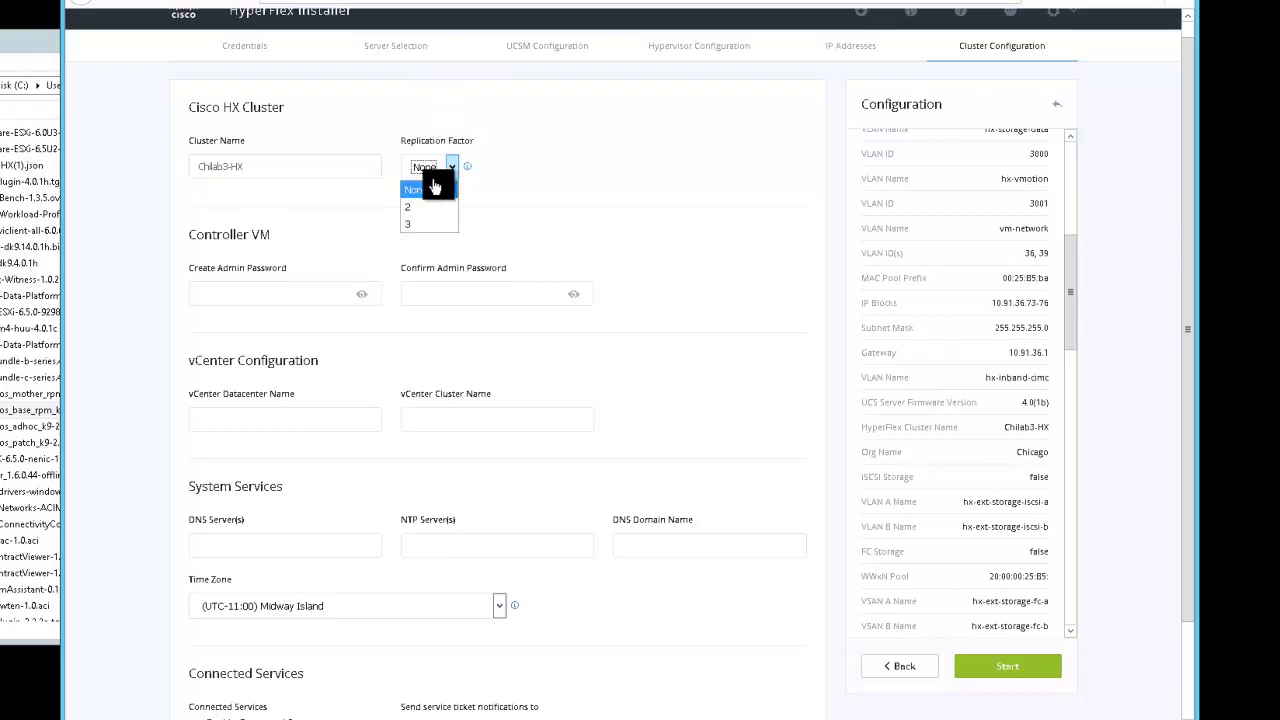
pyautogui.click(408, 224)
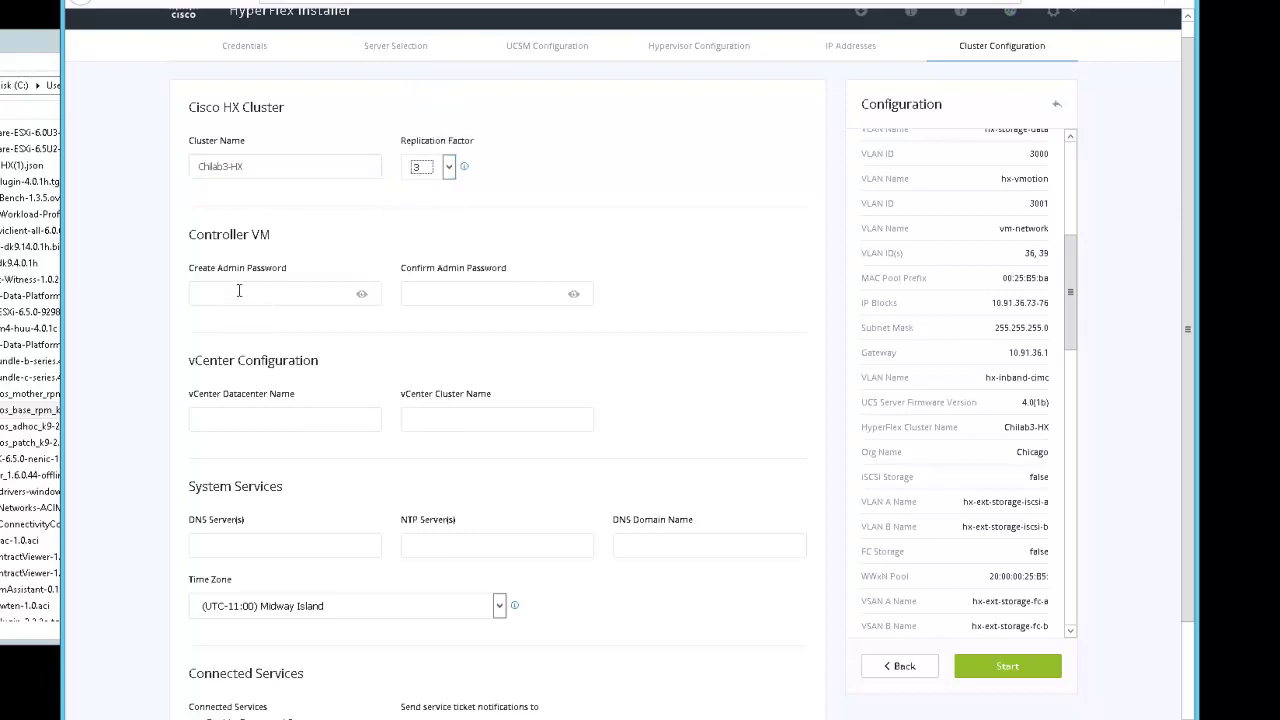
# Enter the controller VM admin password and confirm it
pyautogui.click(239, 291)
pyautogui.write('••')
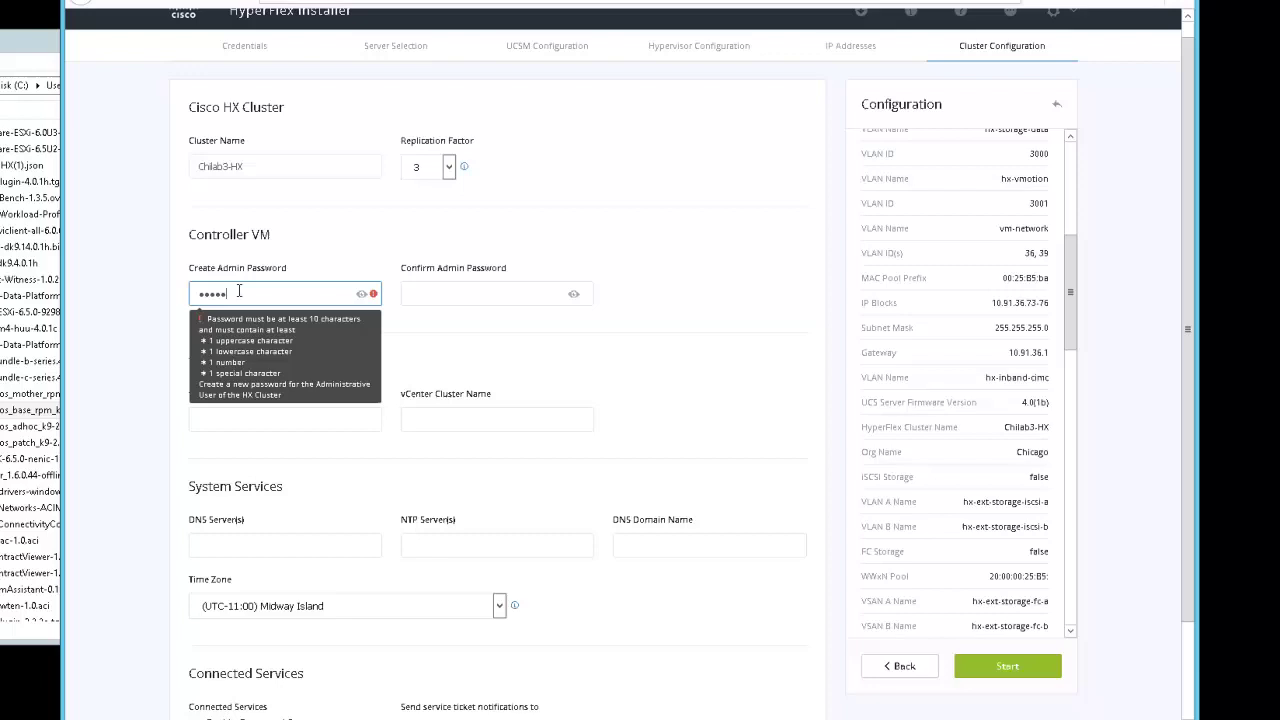
pyautogui.write('*****')
pyautogui.press('Tab')
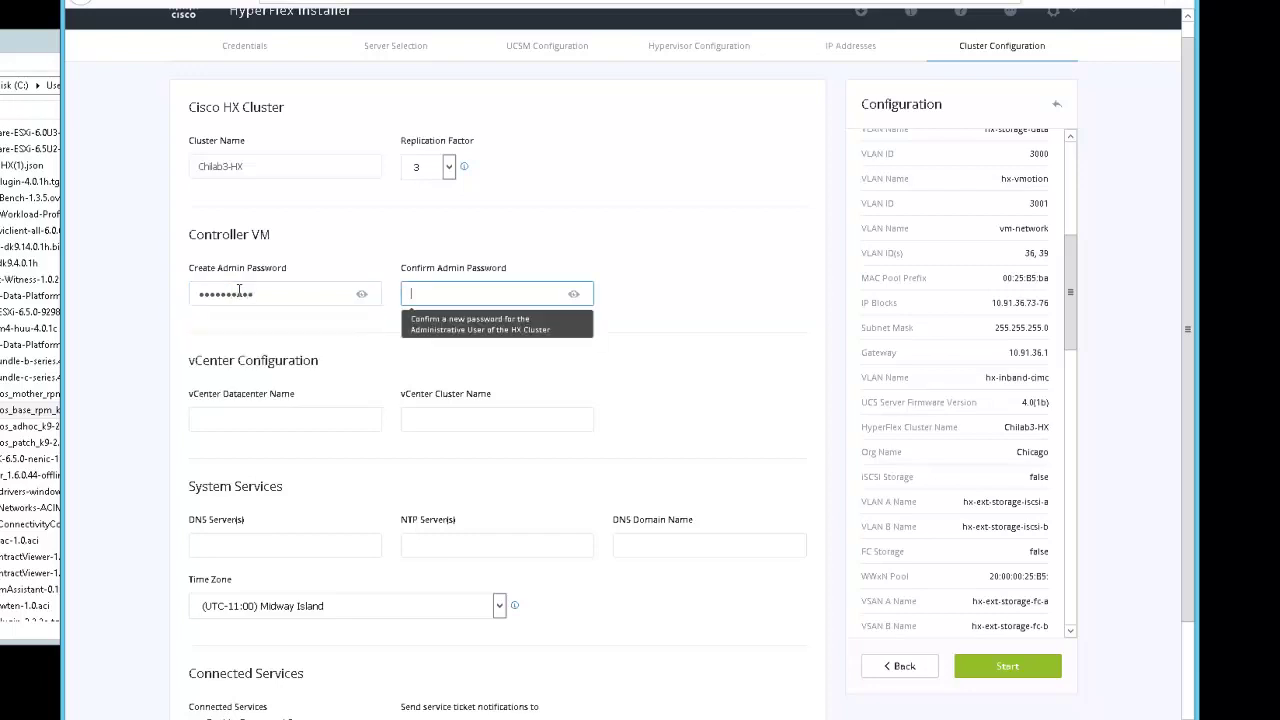
pyautogui.write('**********')
# Set vCenter datacenter name Chicago and vCenter cluster name Chilab3-HX
pyautogui.click(297, 426)
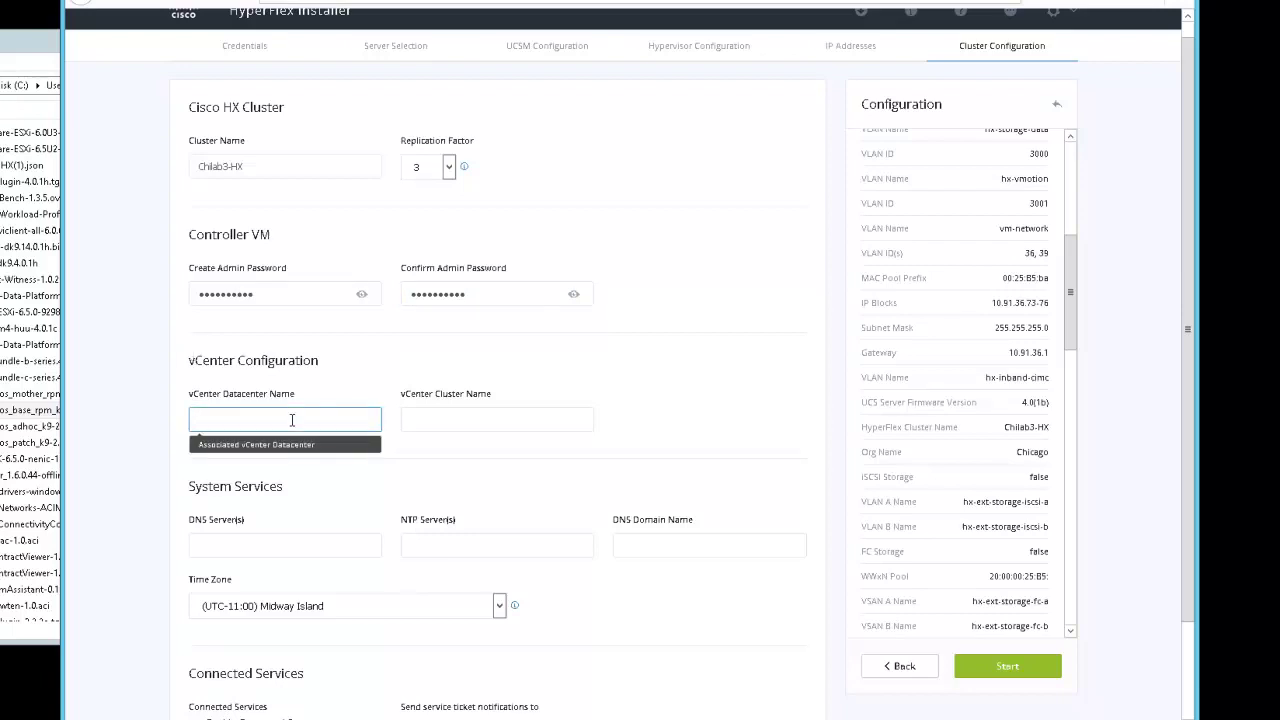
pyautogui.write('Chicago')
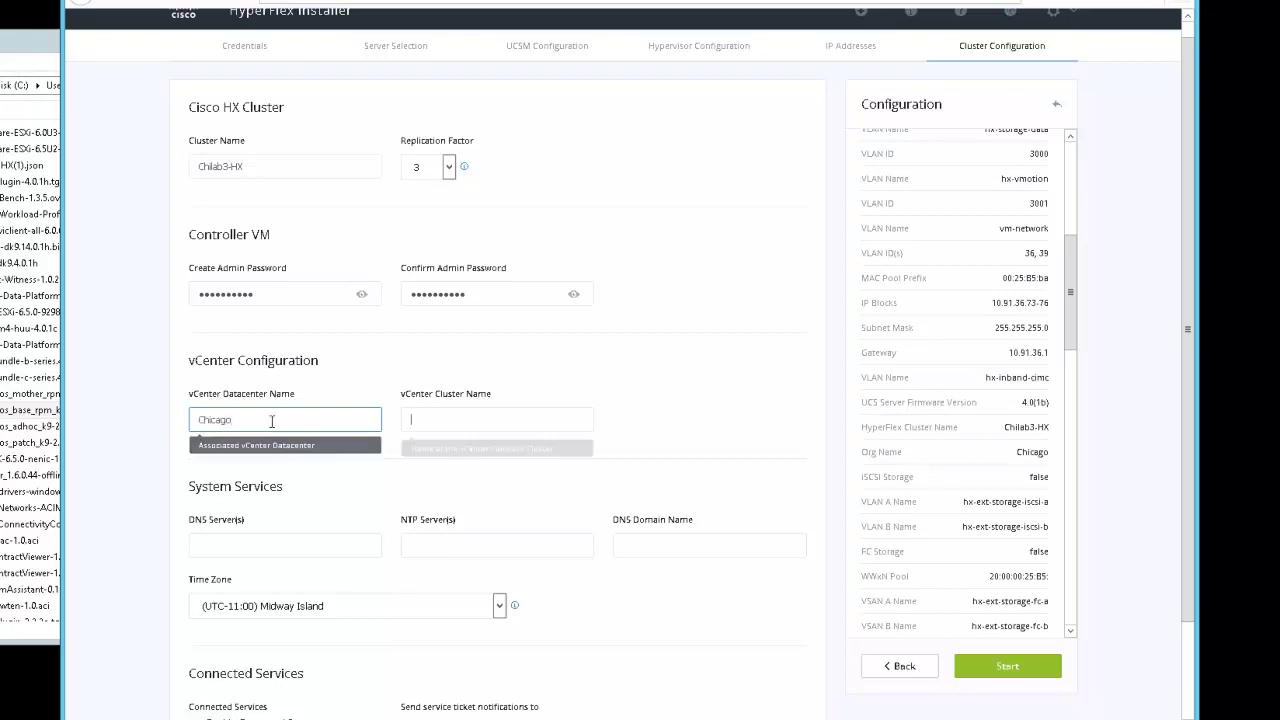
pyautogui.press('Tab')
pyautogui.write('Chilab3-HX')
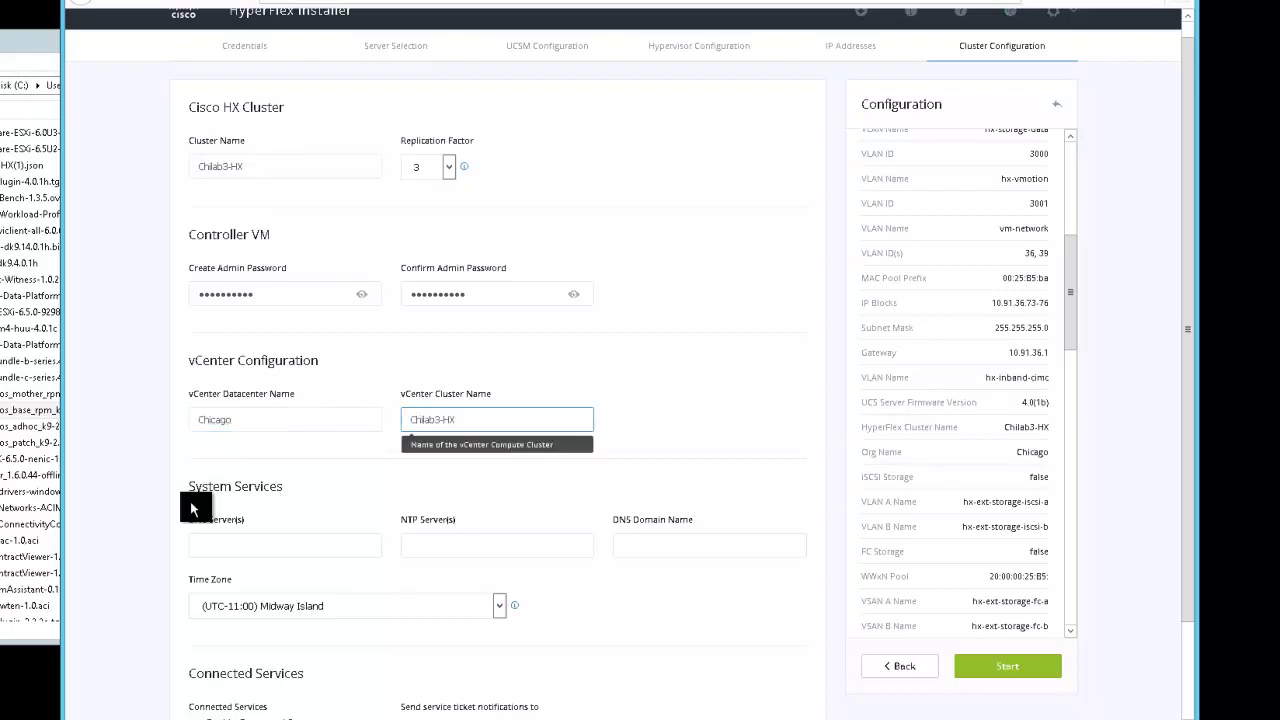
# Enter DNS server 64.102.6.247, NTP server 72.163.32.44 and DNS domain cisco.com
pyautogui.click(200, 545)
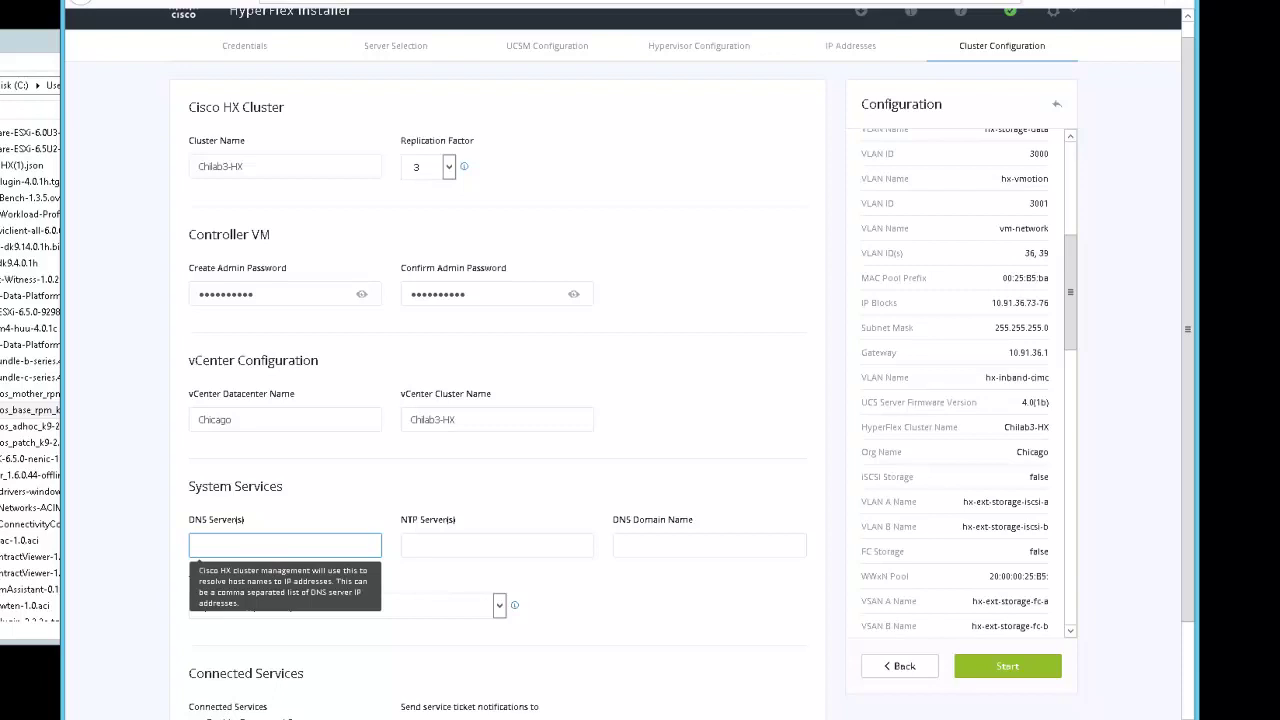
pyautogui.write('72.163.32.44')
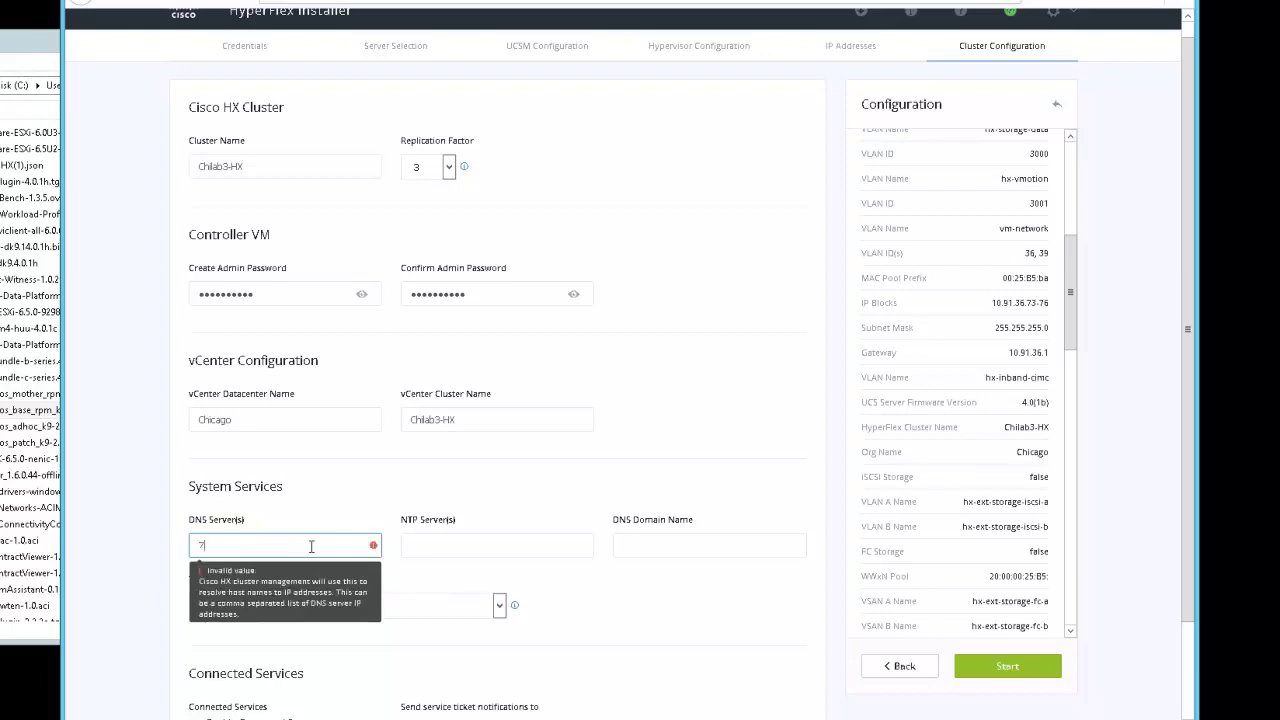
pyautogui.hotkey('ctrl', 'a')
pyautogui.hotkey('ctrl', 'x')
pyautogui.click(460, 545)
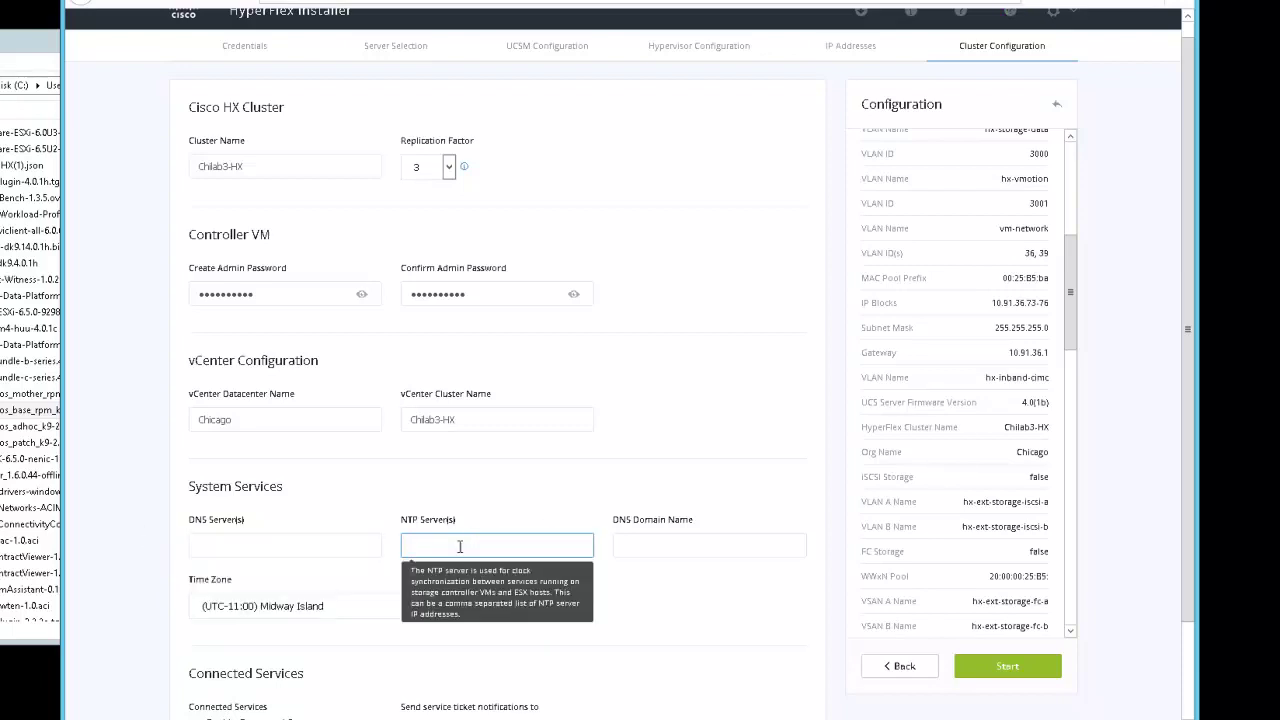
pyautogui.hotkey('ctrl', 'v')
pyautogui.click(300, 545)
pyautogui.write('64.102.6.247')
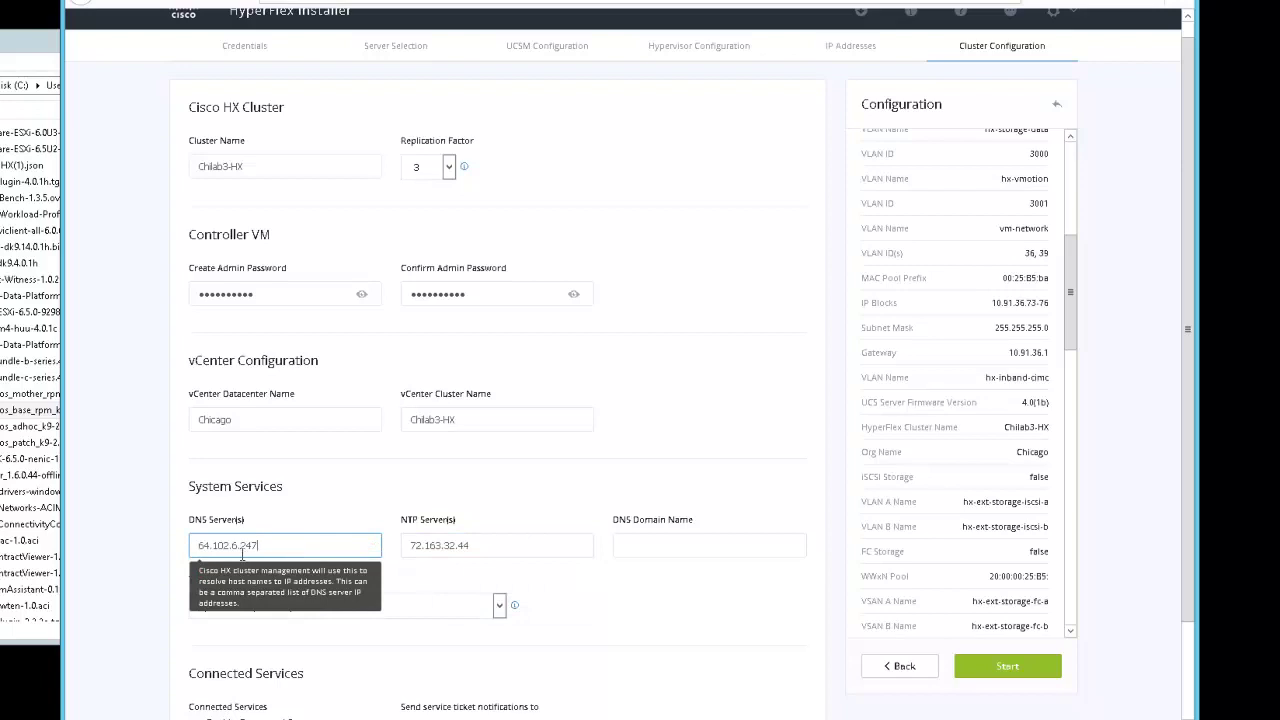
pyautogui.click(558, 548)
pyautogui.click(680, 548)
pyautogui.write('cia')
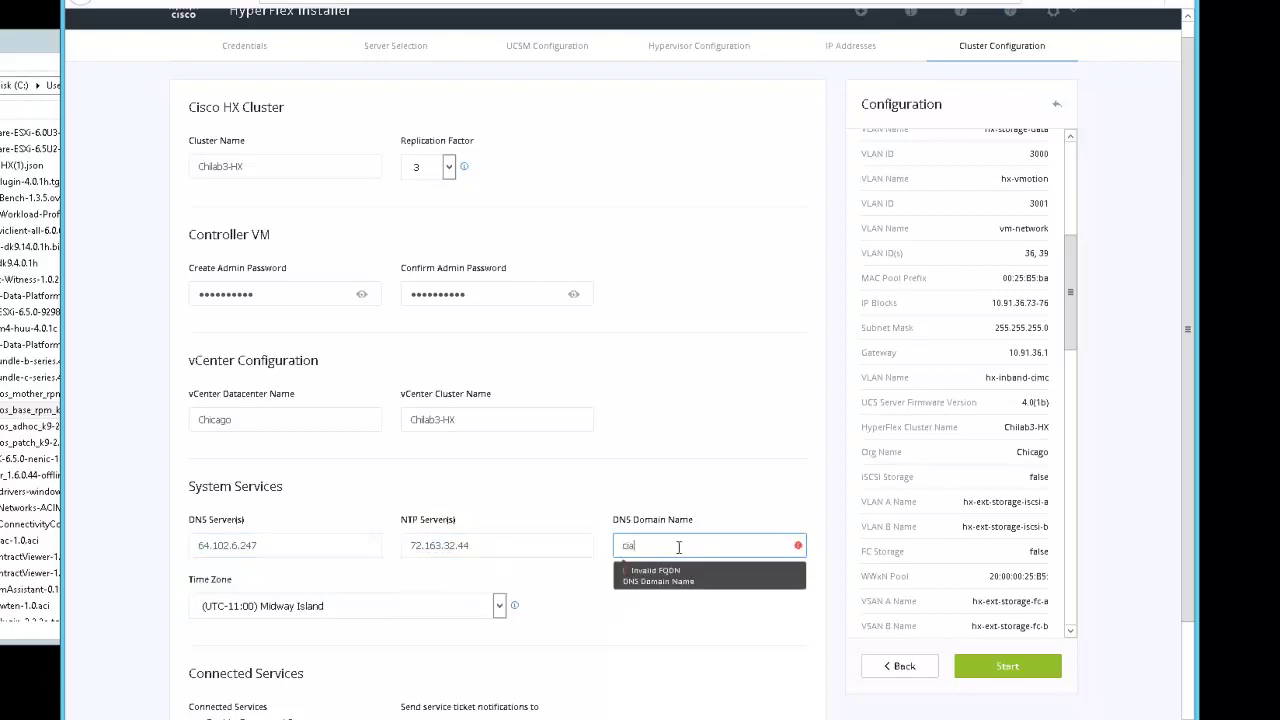
pyautogui.write('co.com')
# Set the time zone to Central Time and review Advanced Configuration, leaving disk partition cleanup off
pyautogui.click(390, 610)
pyautogui.click(290, 465)
pyautogui.scroll(-2, 634, 623)
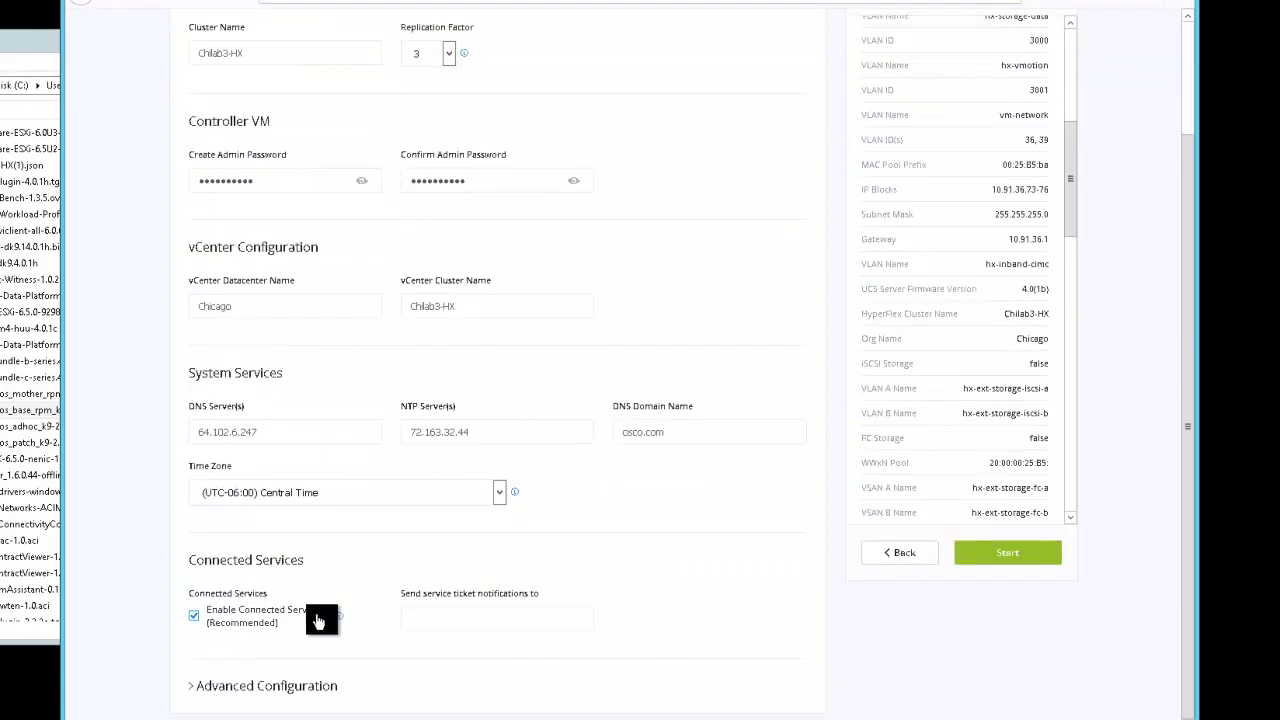
pyautogui.click(486, 688)
pyautogui.scroll(-1, 640, 670)
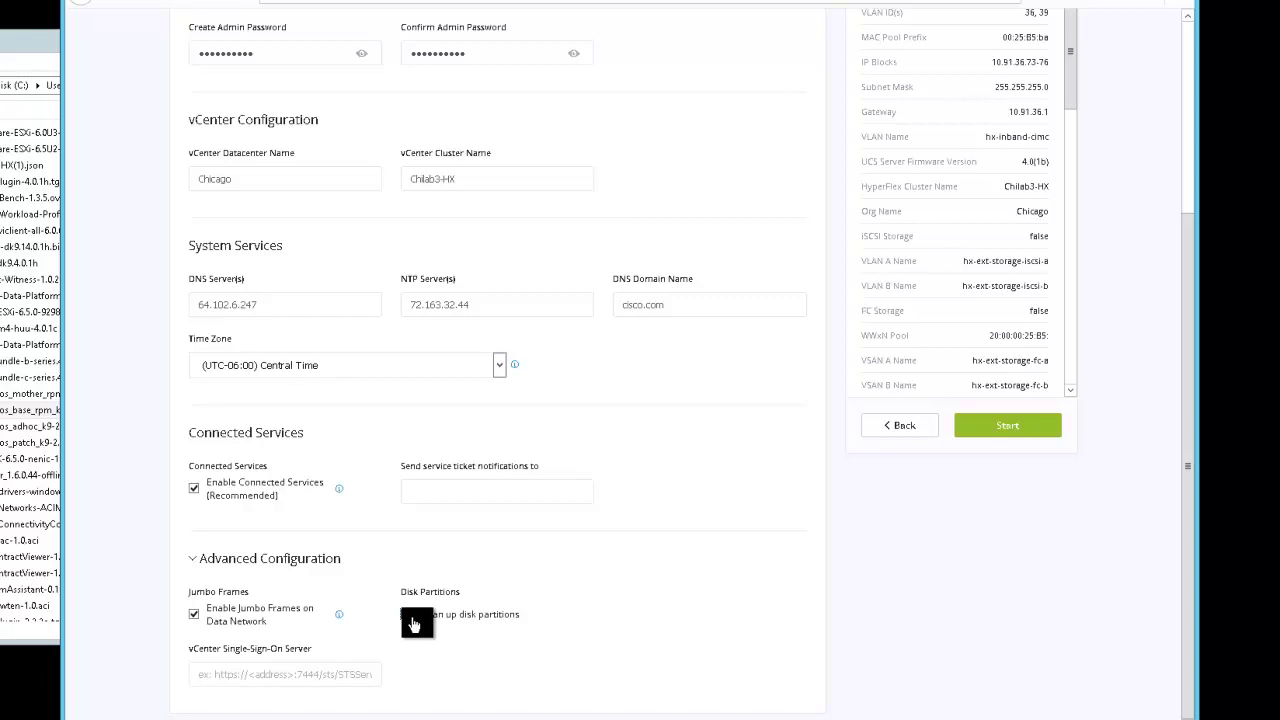
pyautogui.click(409, 618)
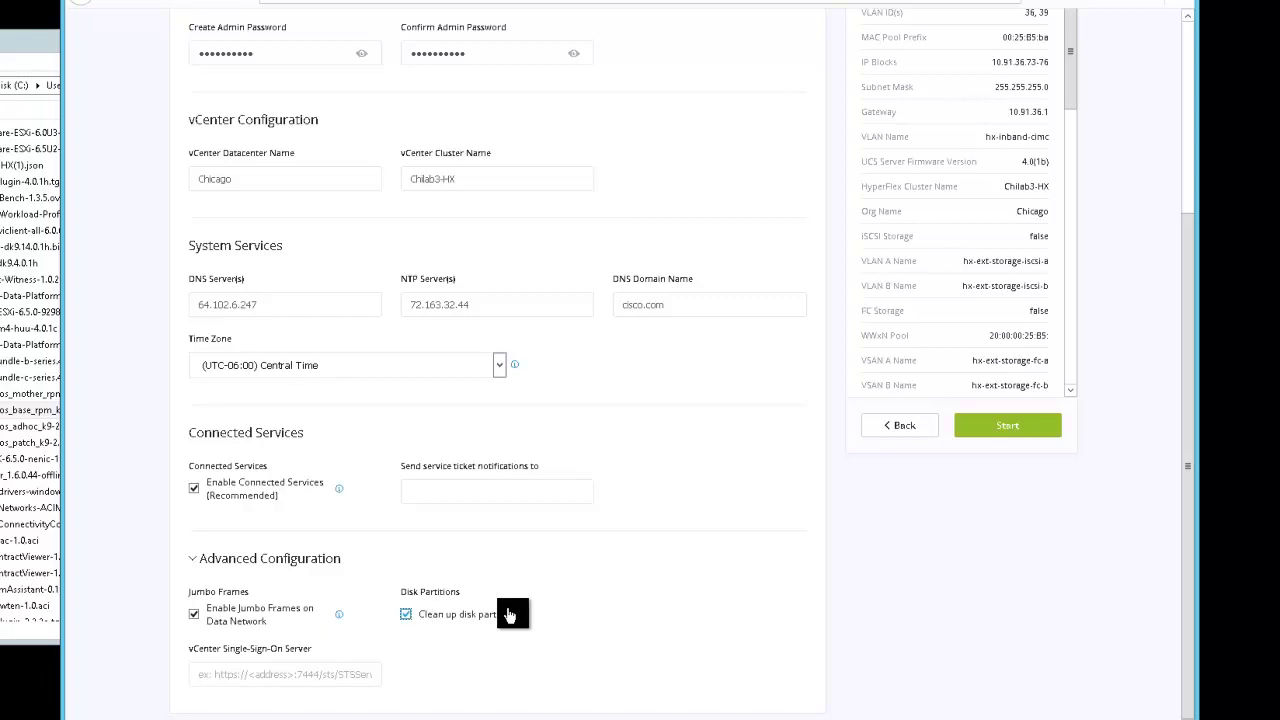
pyautogui.click(409, 618)
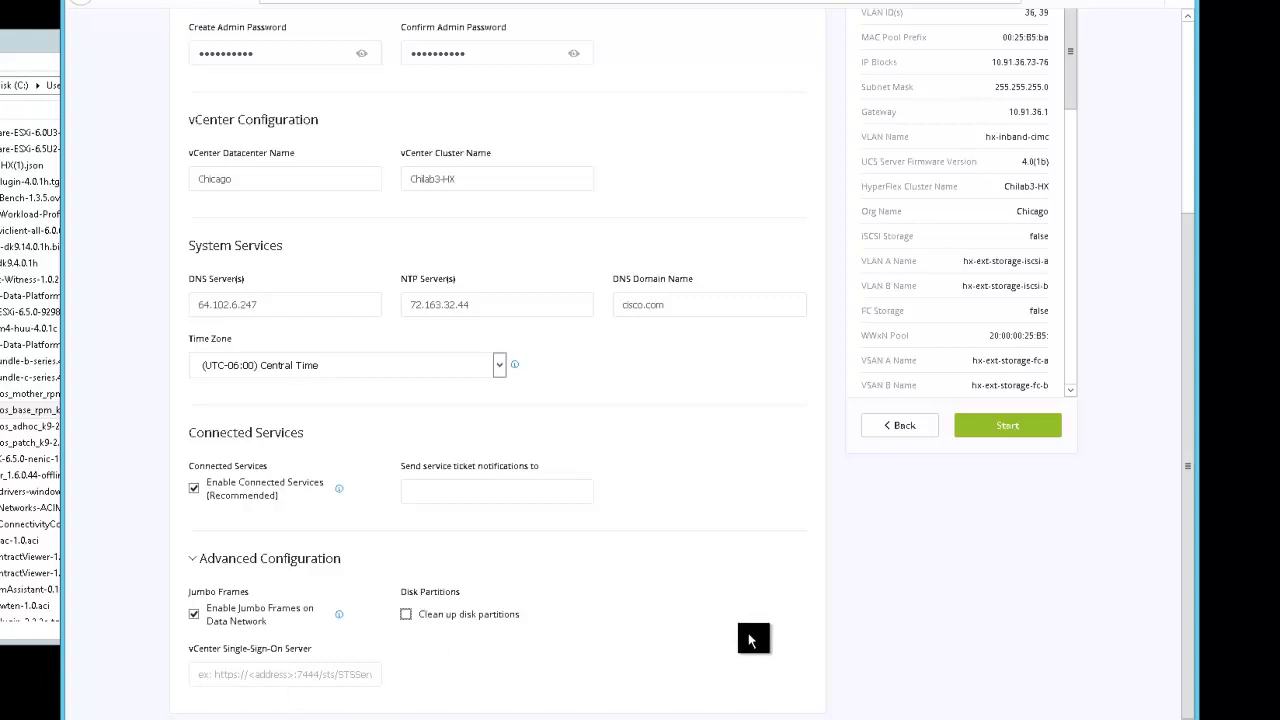
pyautogui.scroll(1, 748, 633)
pyautogui.scroll(2, 749, 638)
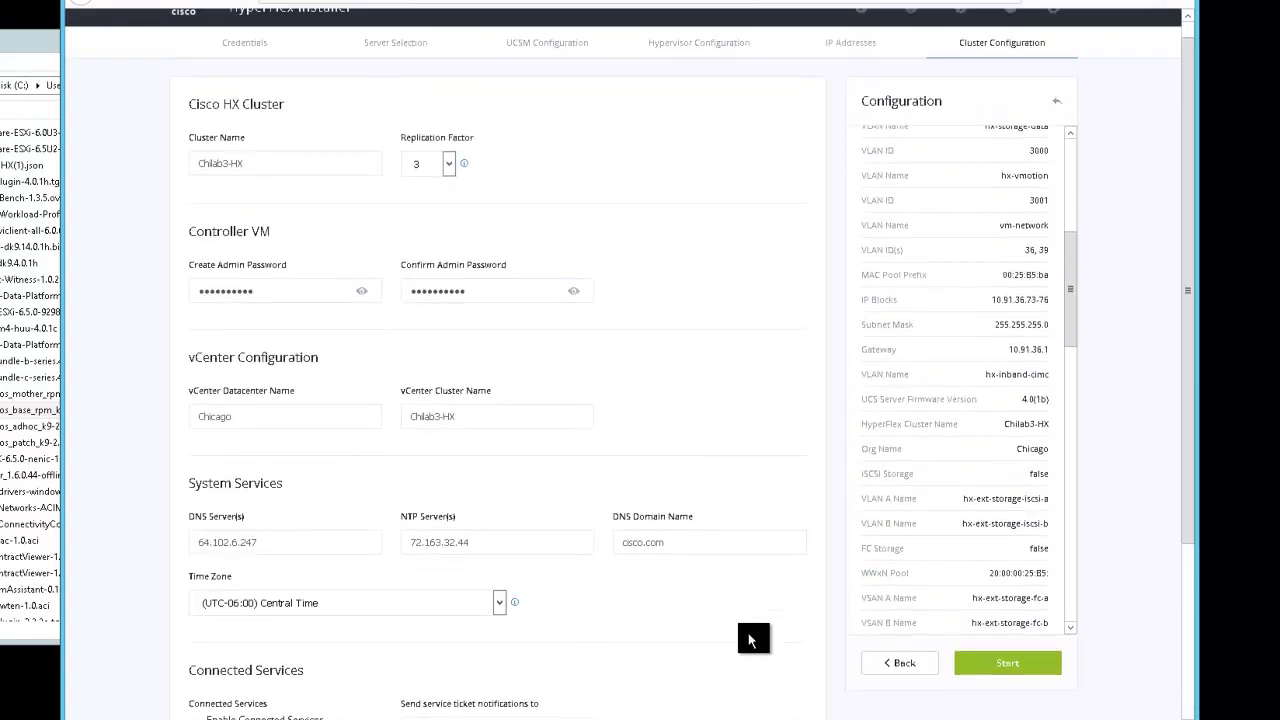
pyautogui.scroll(-2, 752, 638)
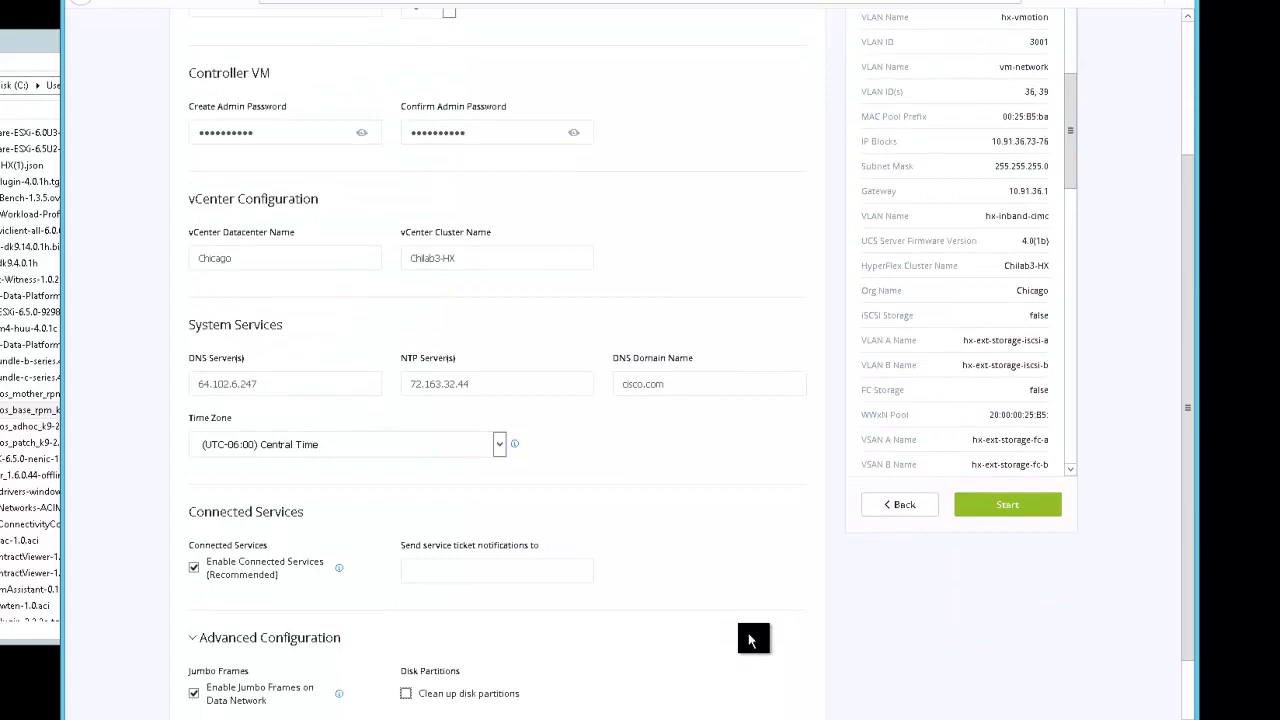
pyautogui.scroll(-1, 752, 640)
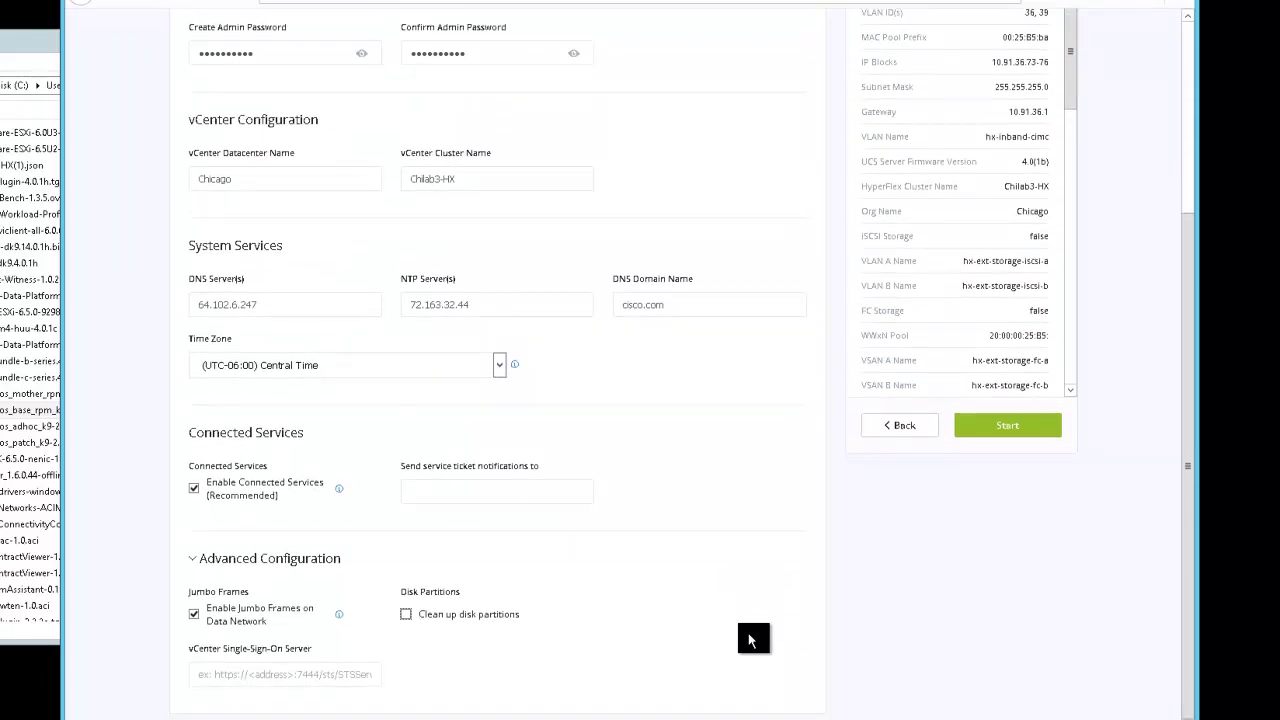
pyautogui.scroll(3, 752, 640)
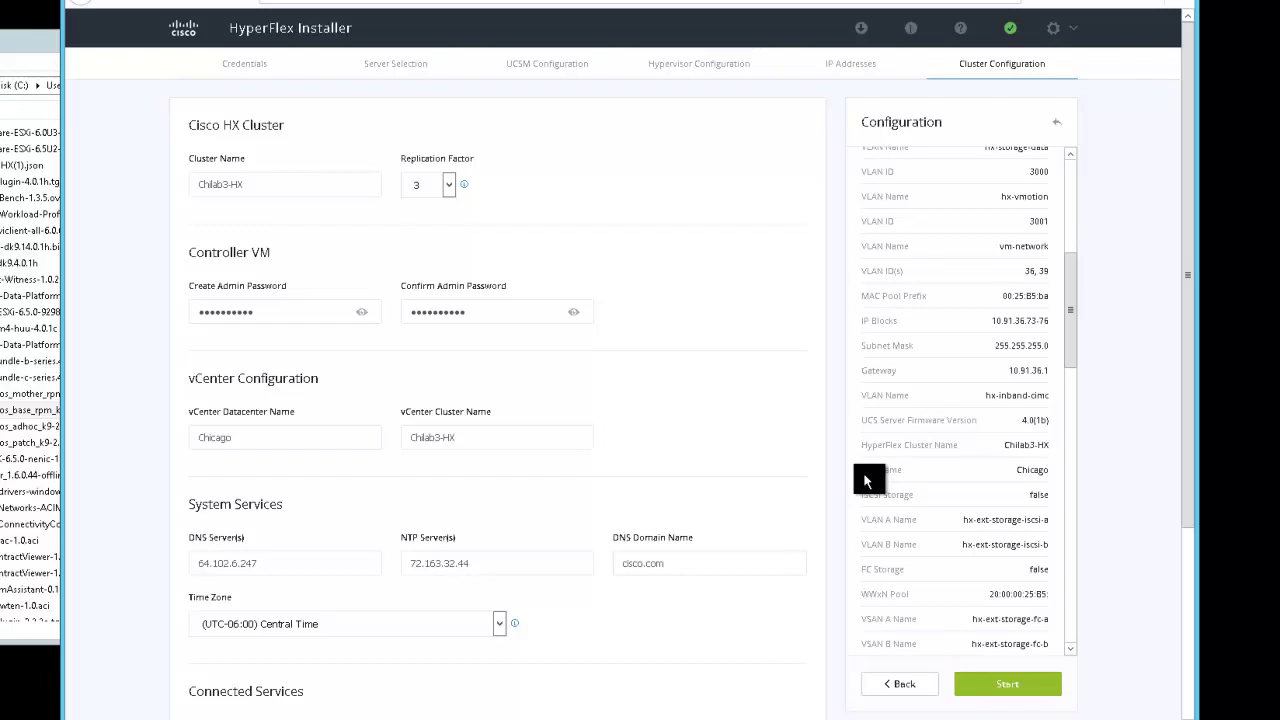
# Export the cluster configuration and save it to disk as Chilab3-HX.json
pyautogui.scroll(-2, 1186, 350)
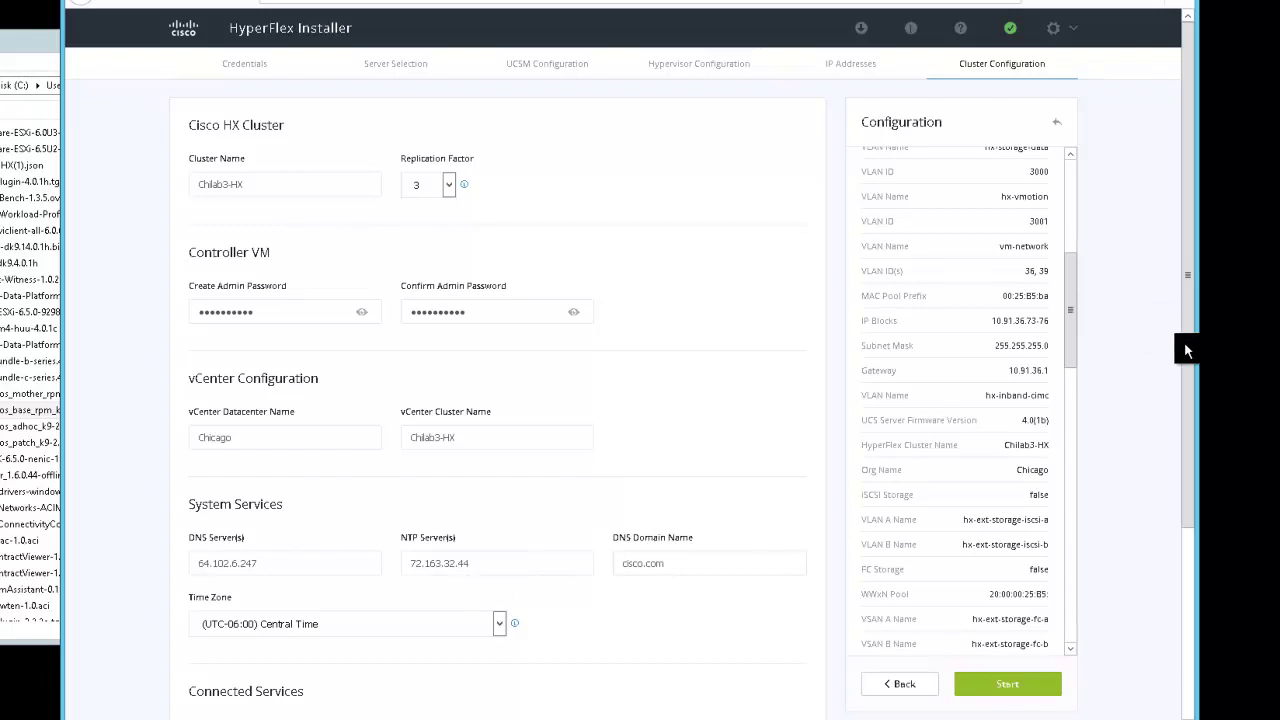
pyautogui.scroll(2, 1200, 290)
pyautogui.scroll(-4, 1206, 264)
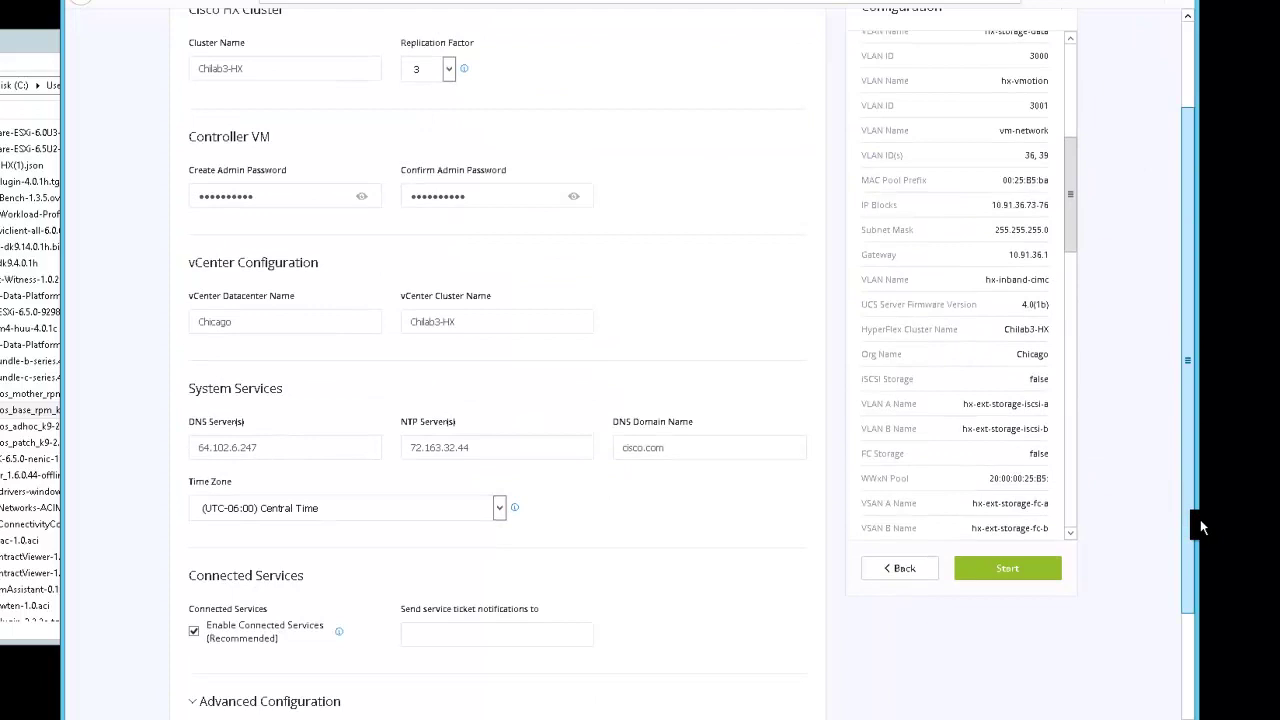
pyautogui.scroll(4, 1200, 472)
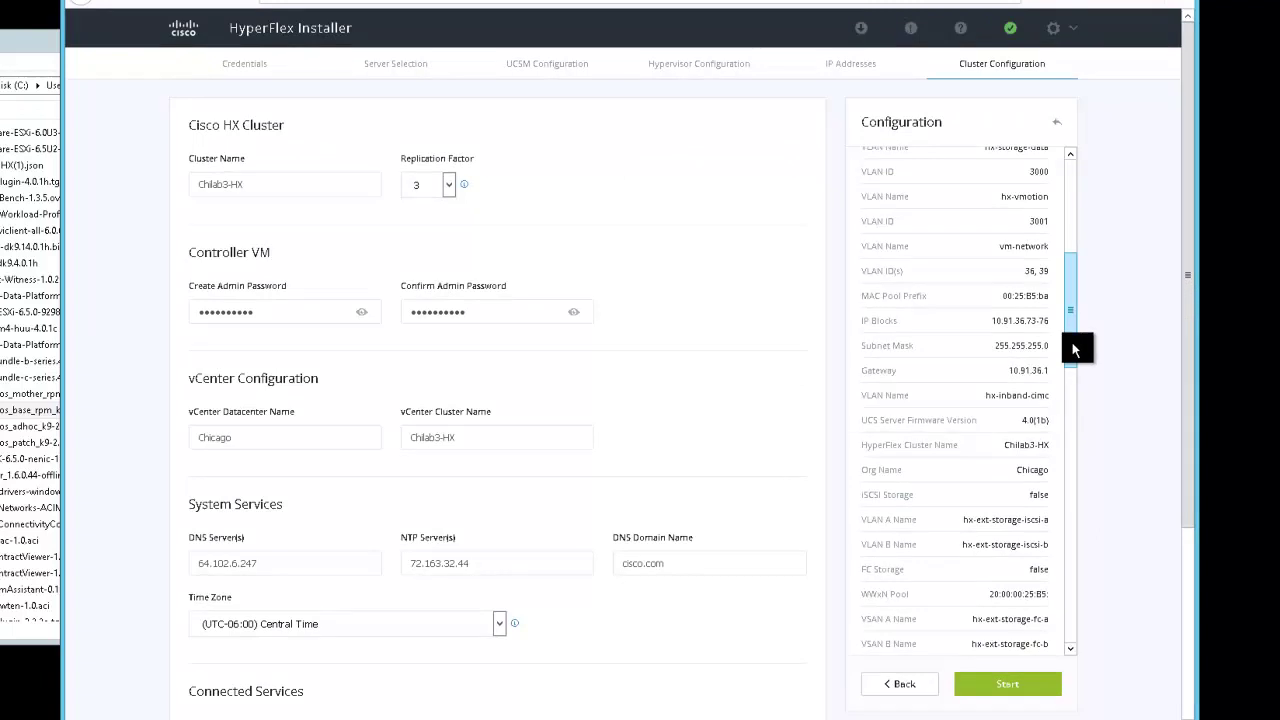
pyautogui.moveTo(1074, 346); pyautogui.dragTo(1072, 375)
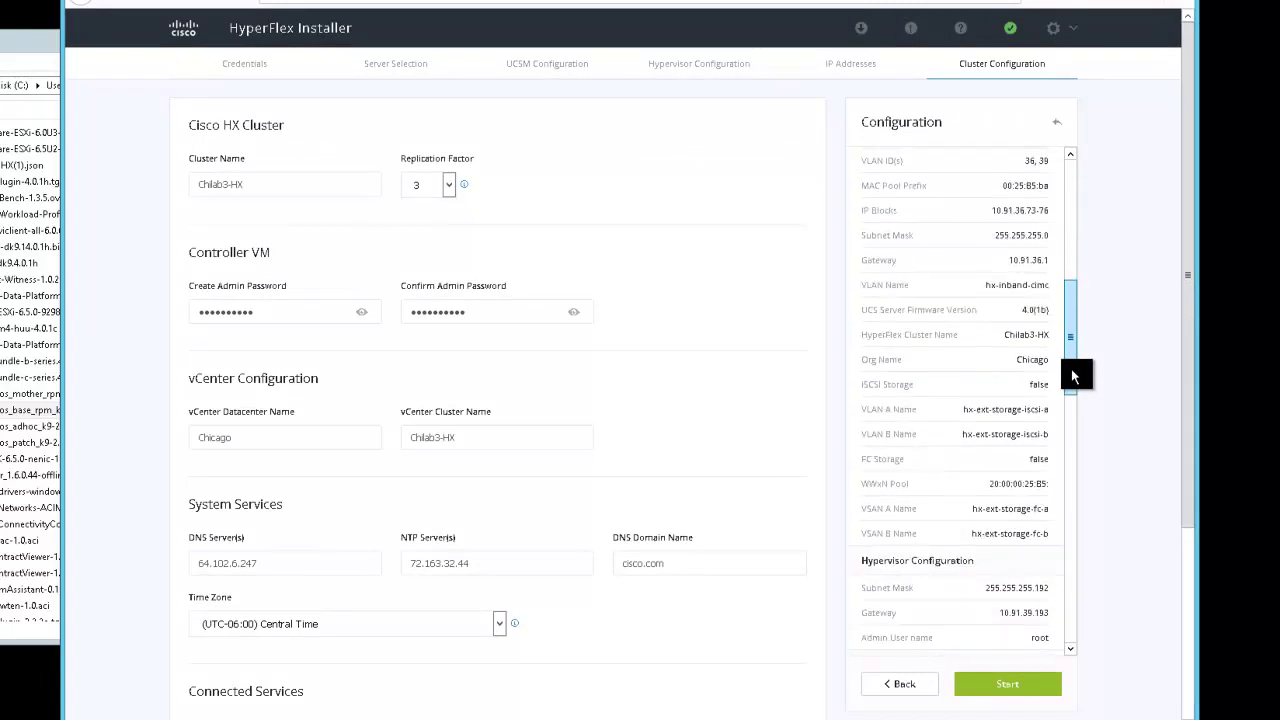
pyautogui.click(860, 28)
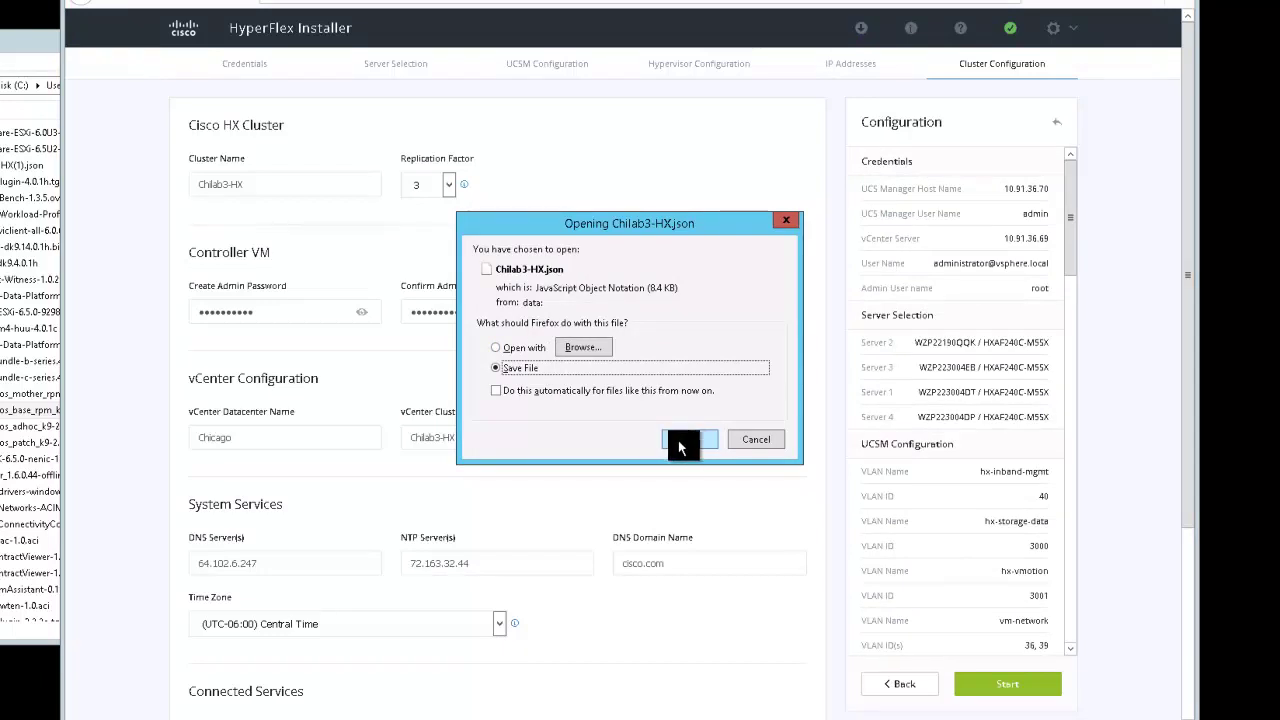
pyautogui.click(682, 441)
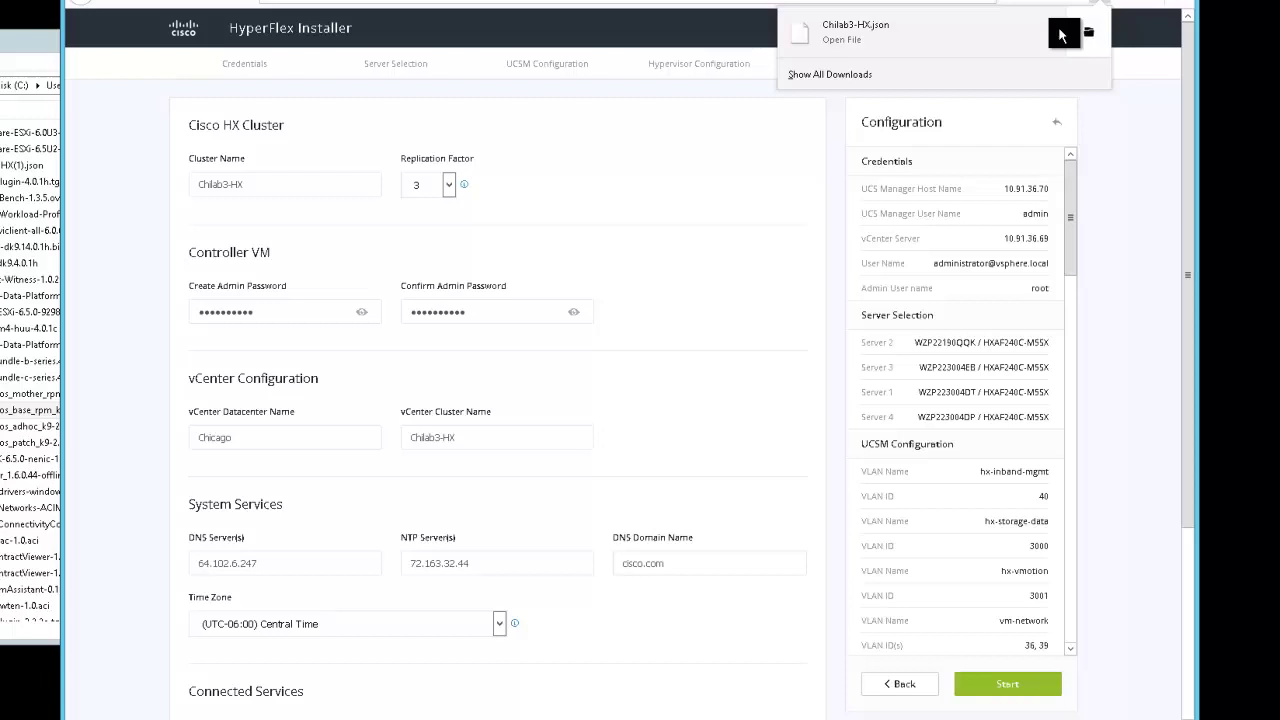
pyautogui.click(1132, 568)
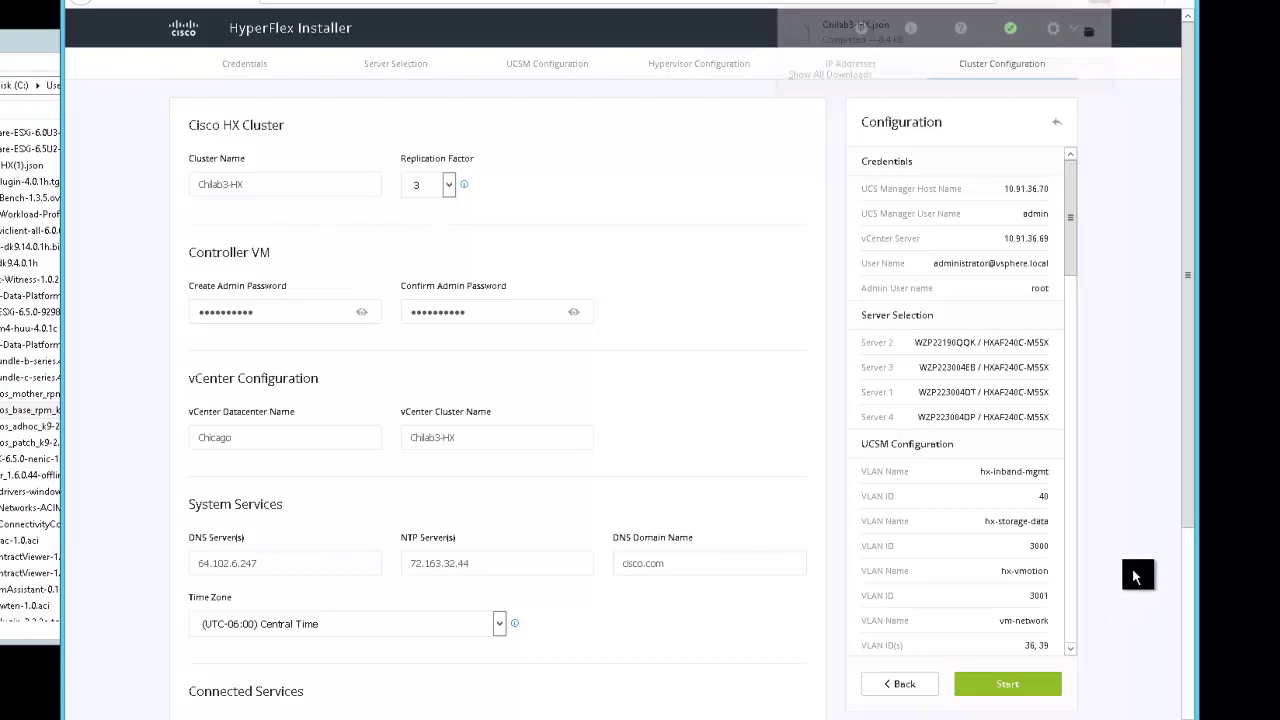
pyautogui.scroll(-2, 1188, 568)
pyautogui.scroll(-3, 1188, 572)
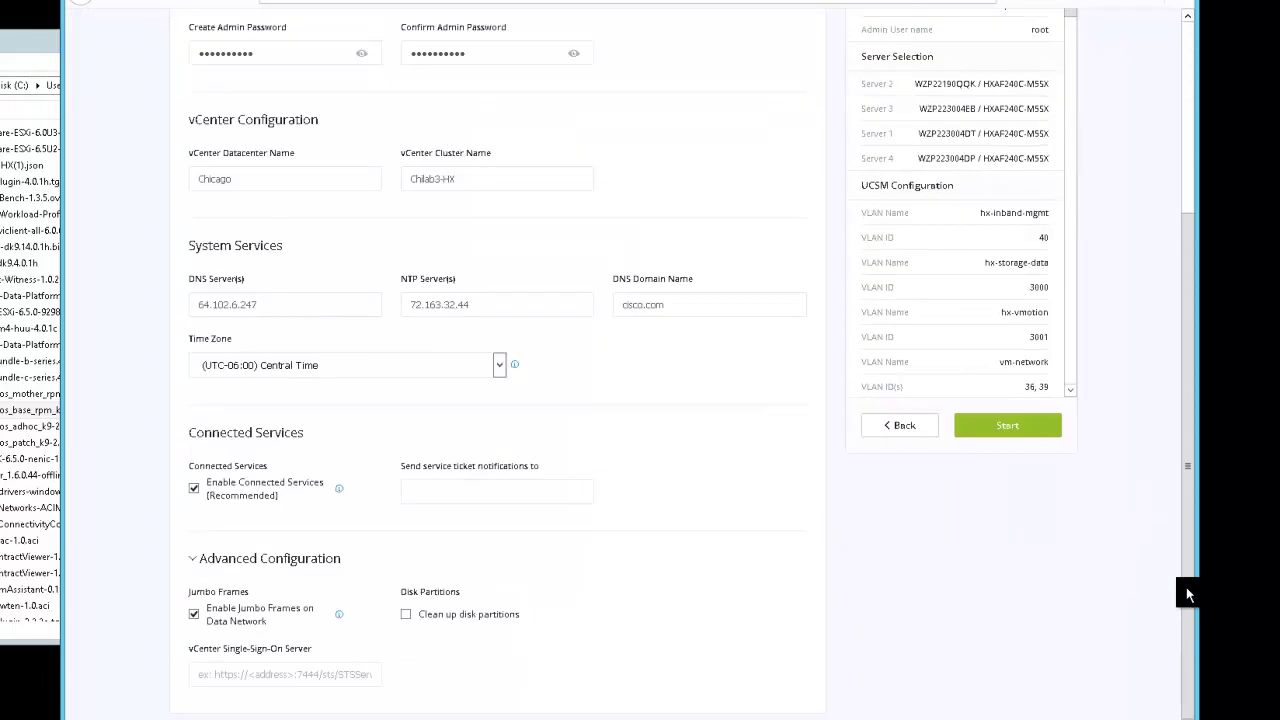
# Start the deployment and highlight the failing VLAN vm-network 39 in the UCSM error
pyautogui.click(1005, 430)
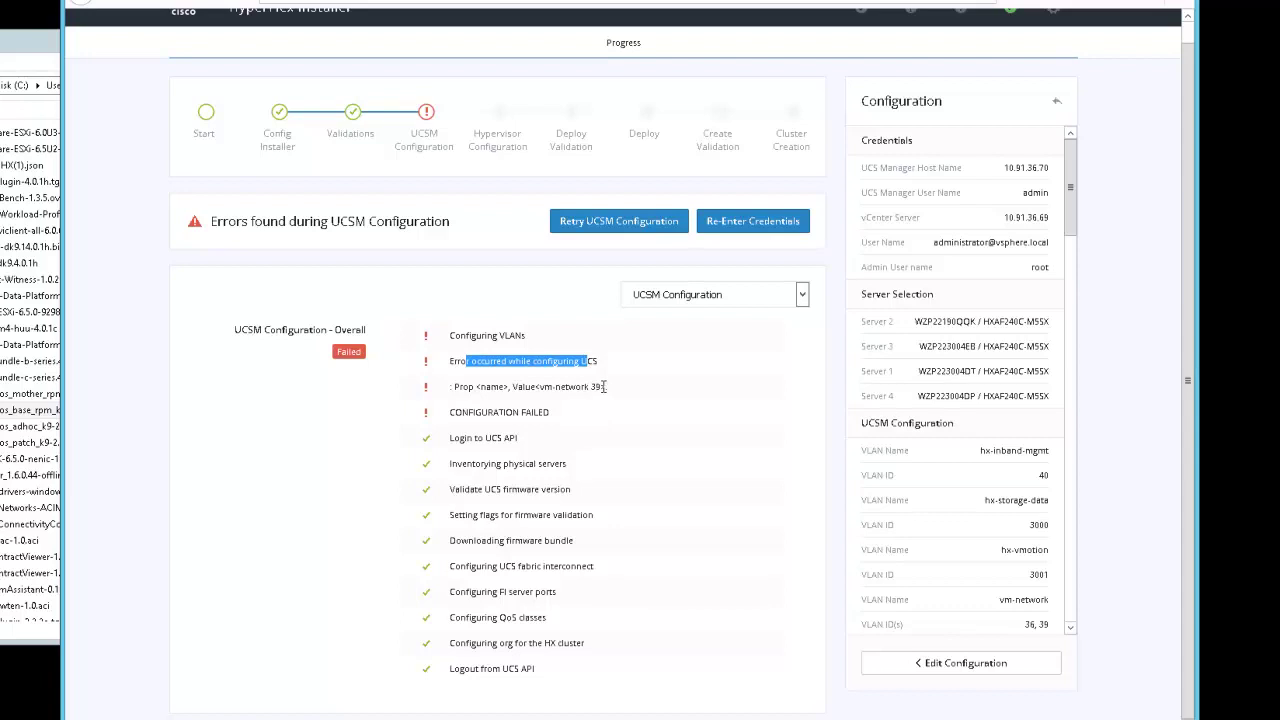
pyautogui.moveTo(603, 386); pyautogui.dragTo(539, 386)
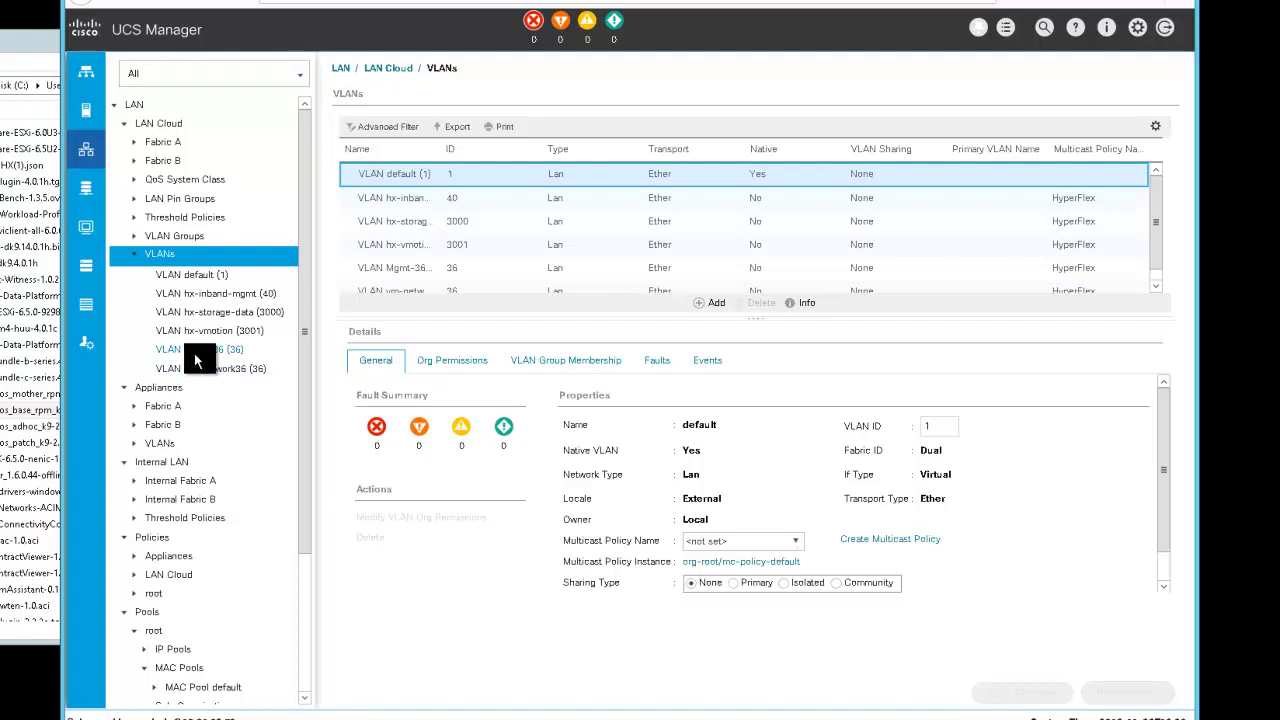
# Delete duplicate VLAN vm-network36 in UCS Manager, then reopen the installer configuration for editing
pyautogui.click(209, 367)
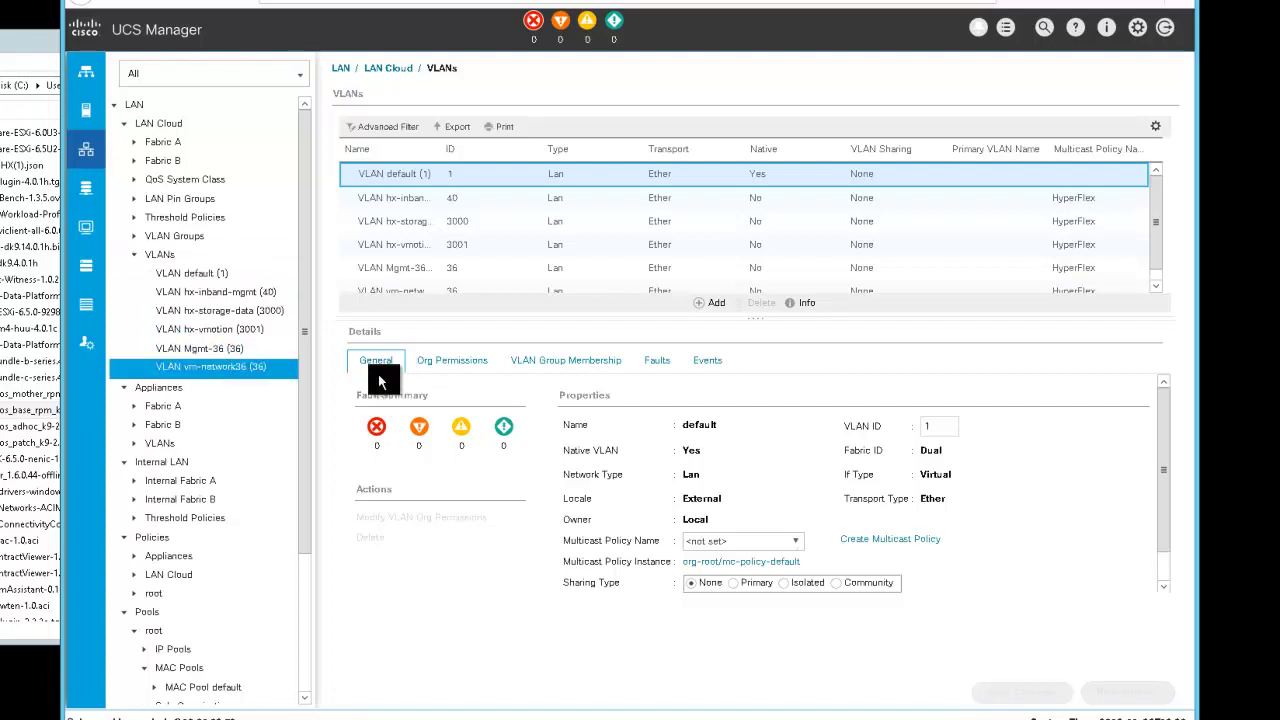
pyautogui.click(226, 345)
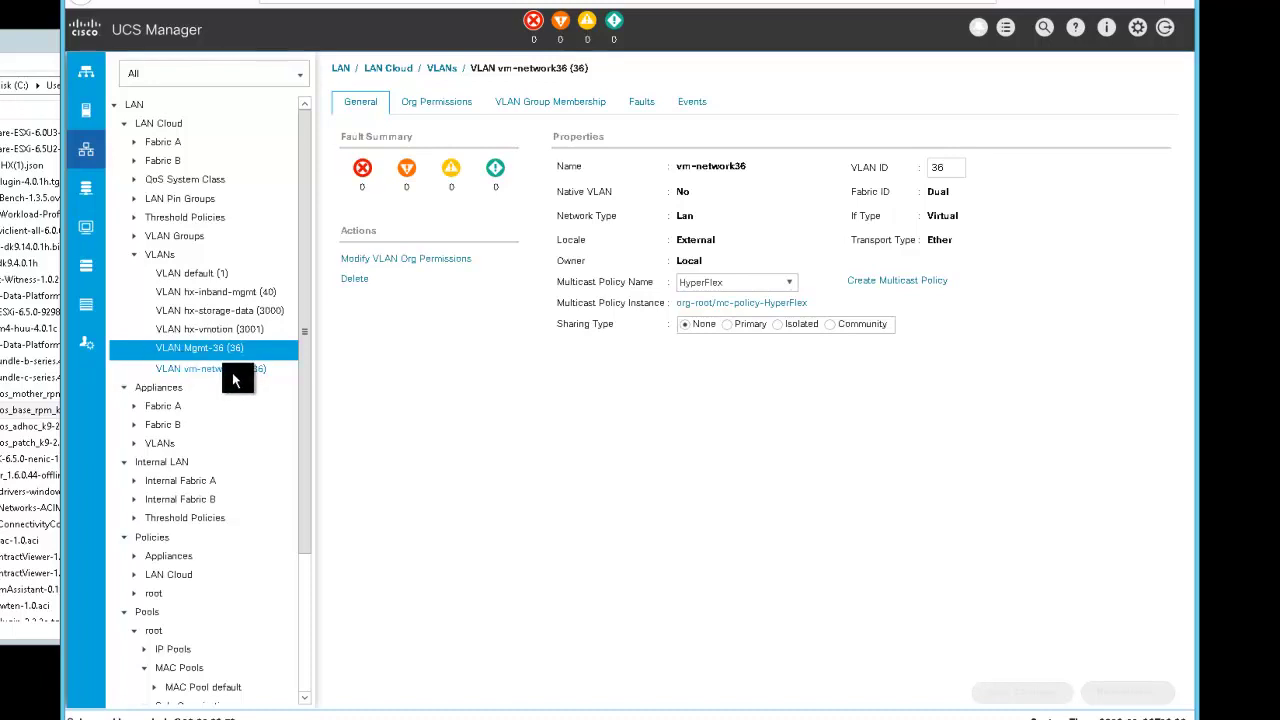
pyautogui.click(236, 370)
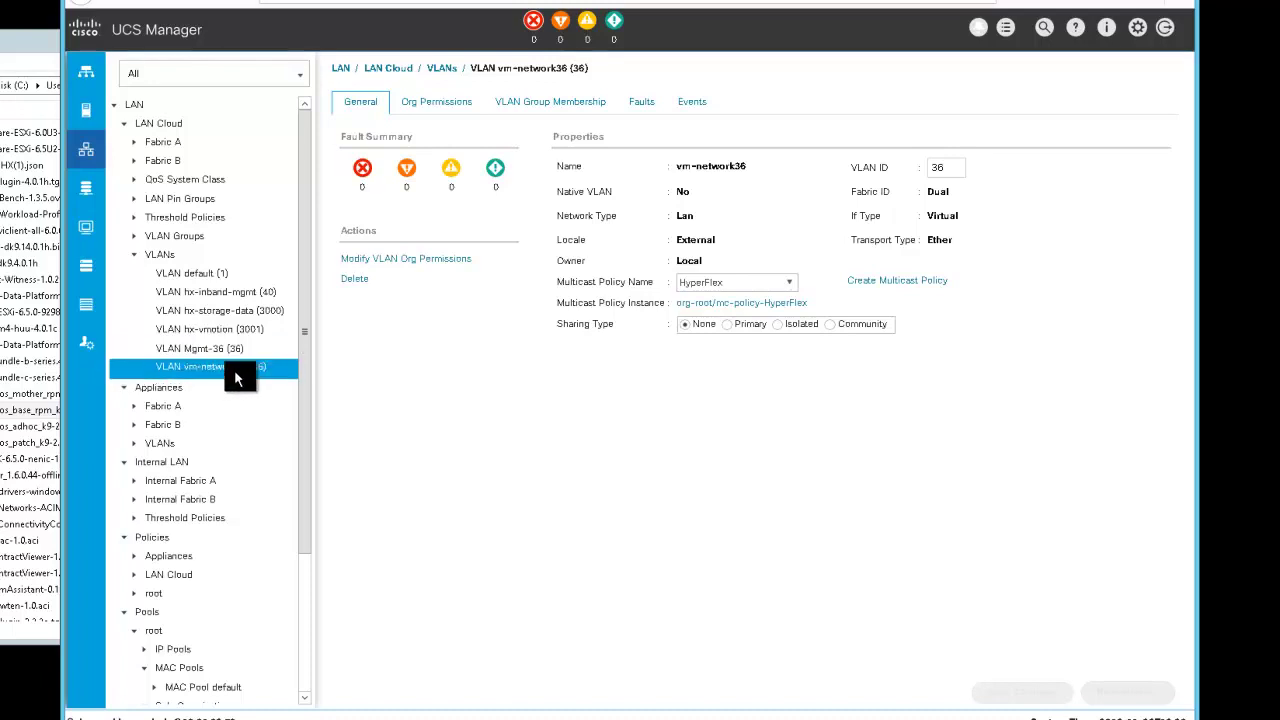
pyautogui.click(355, 282)
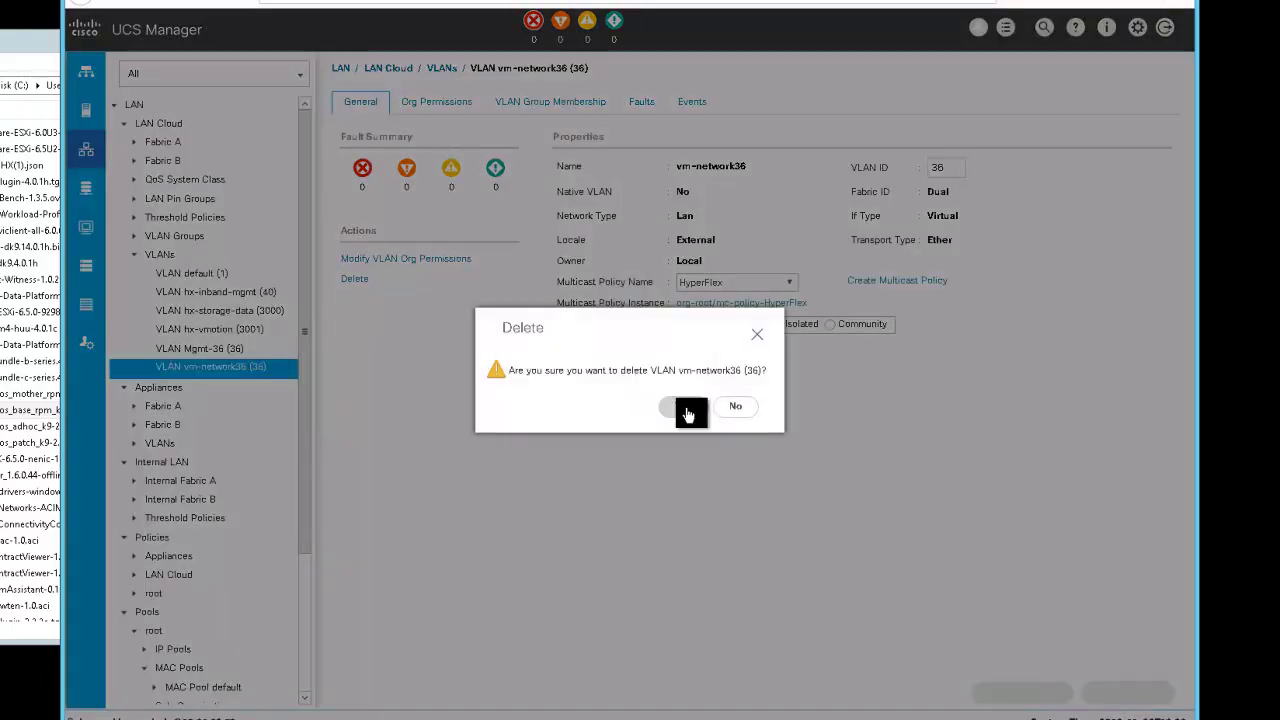
pyautogui.press('Return')
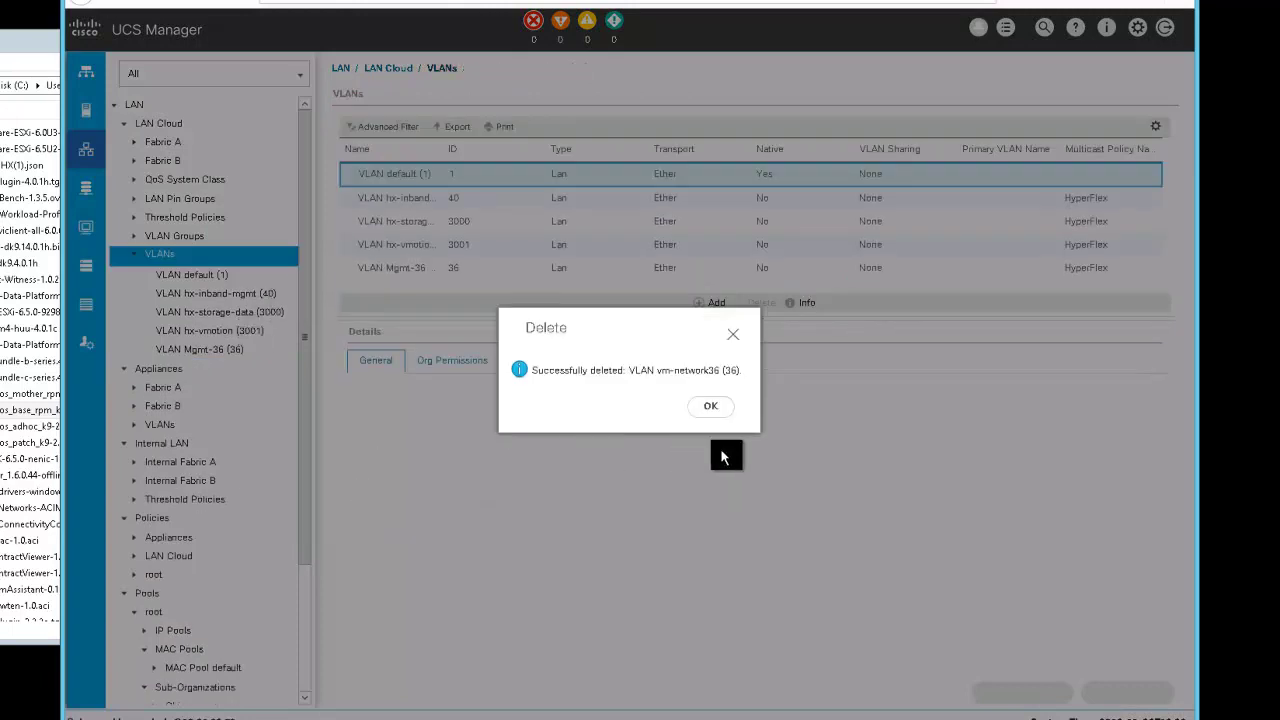
pyautogui.click(716, 416)
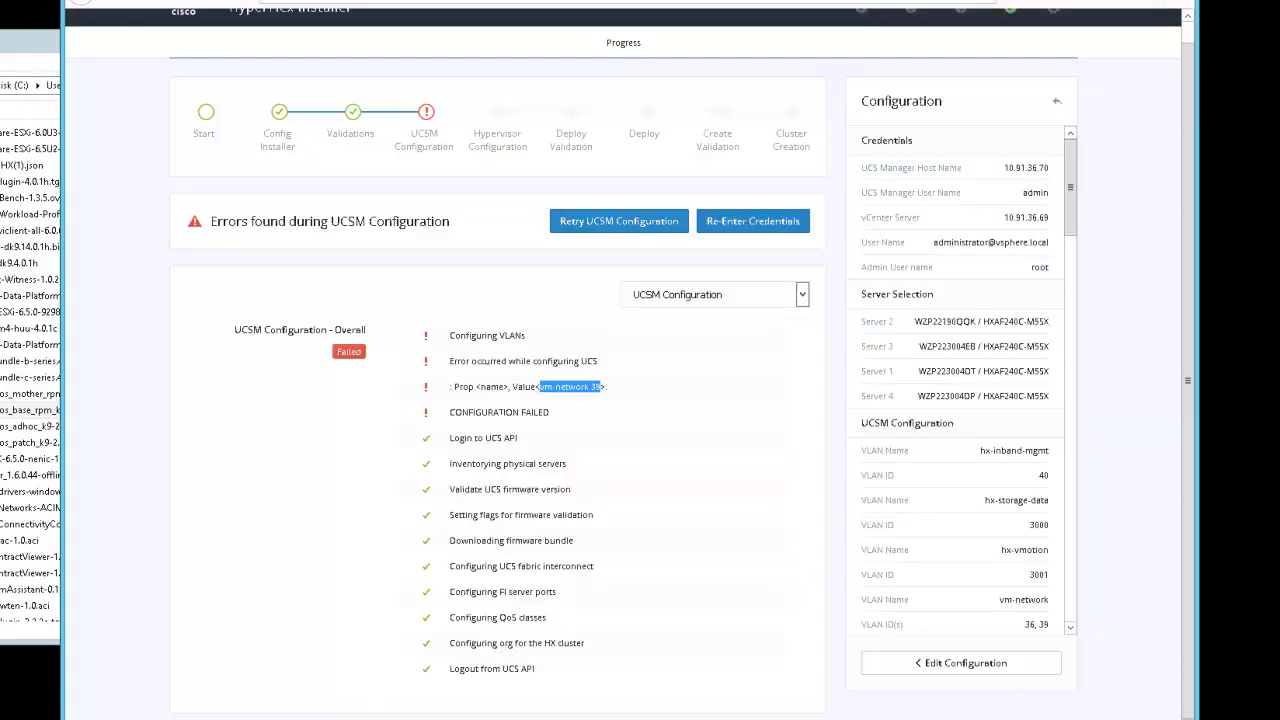
pyautogui.scroll(1, 957, 690)
pyautogui.click(957, 688)
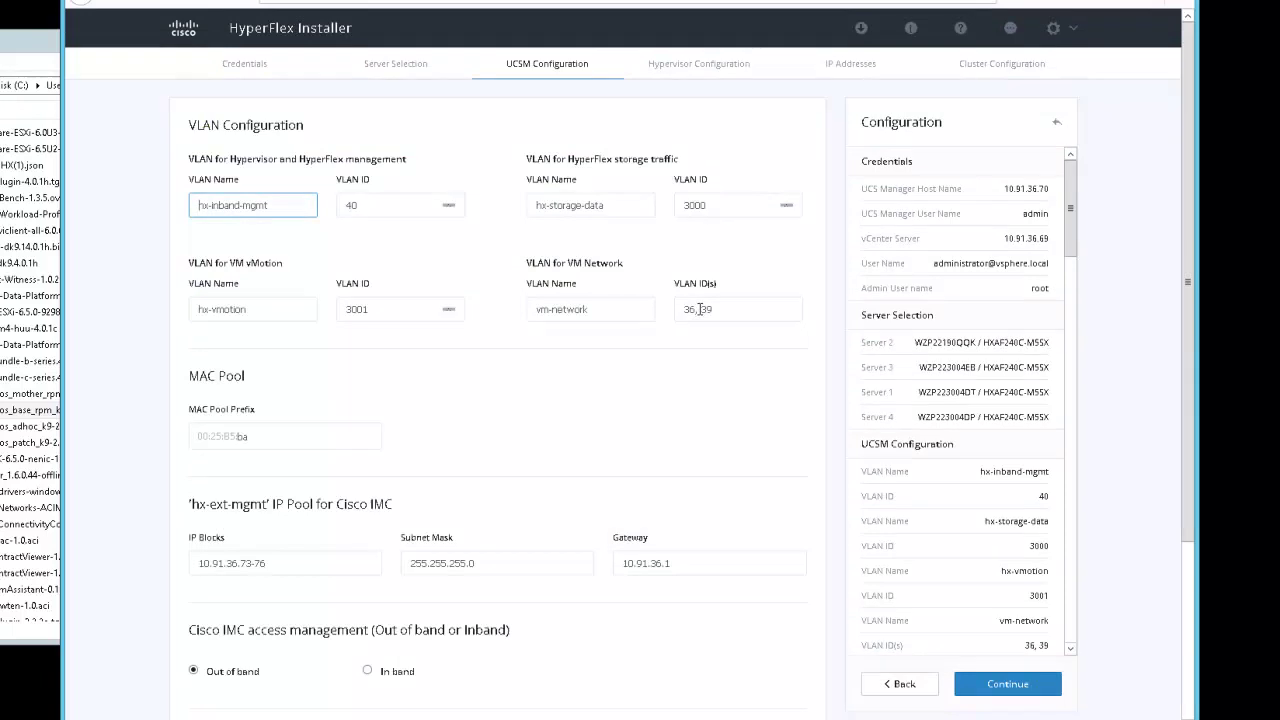
# Remove 36 from the VM Network VLAN IDs, leaving only 39
pyautogui.moveTo(698, 309); pyautogui.dragTo(665, 311)
pyautogui.press('BackSpace')
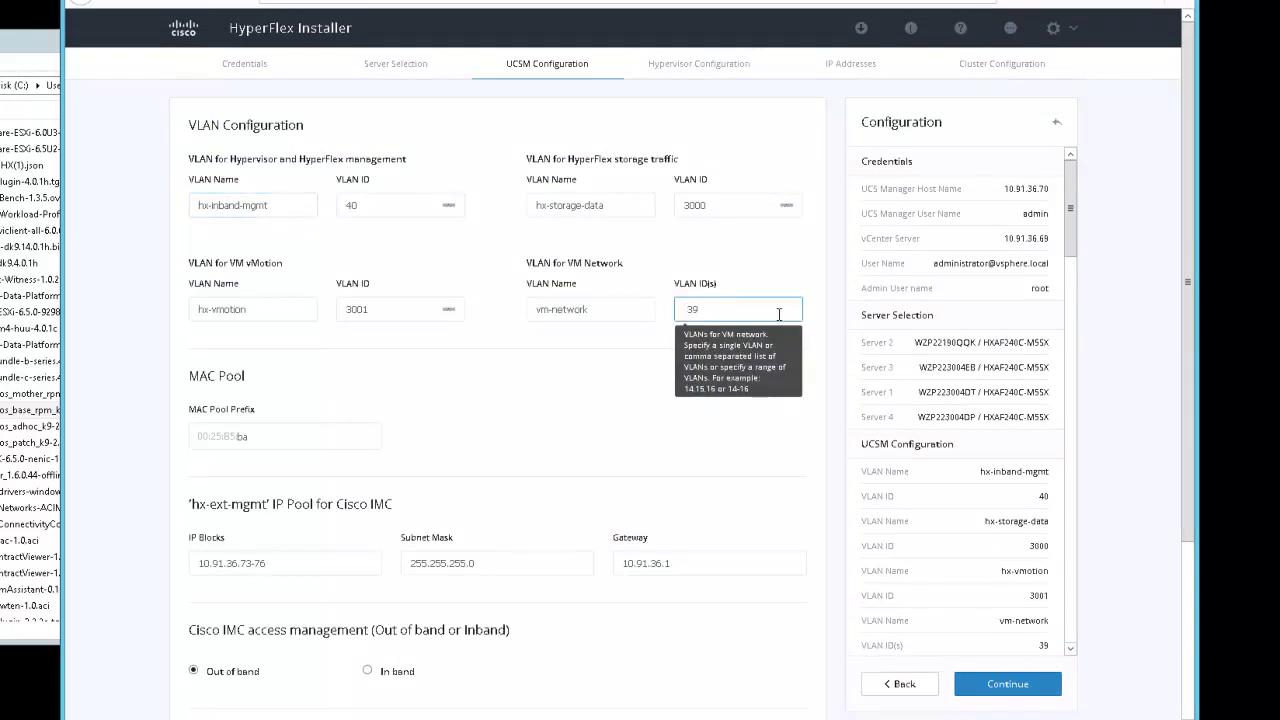
pyautogui.click(620, 308)
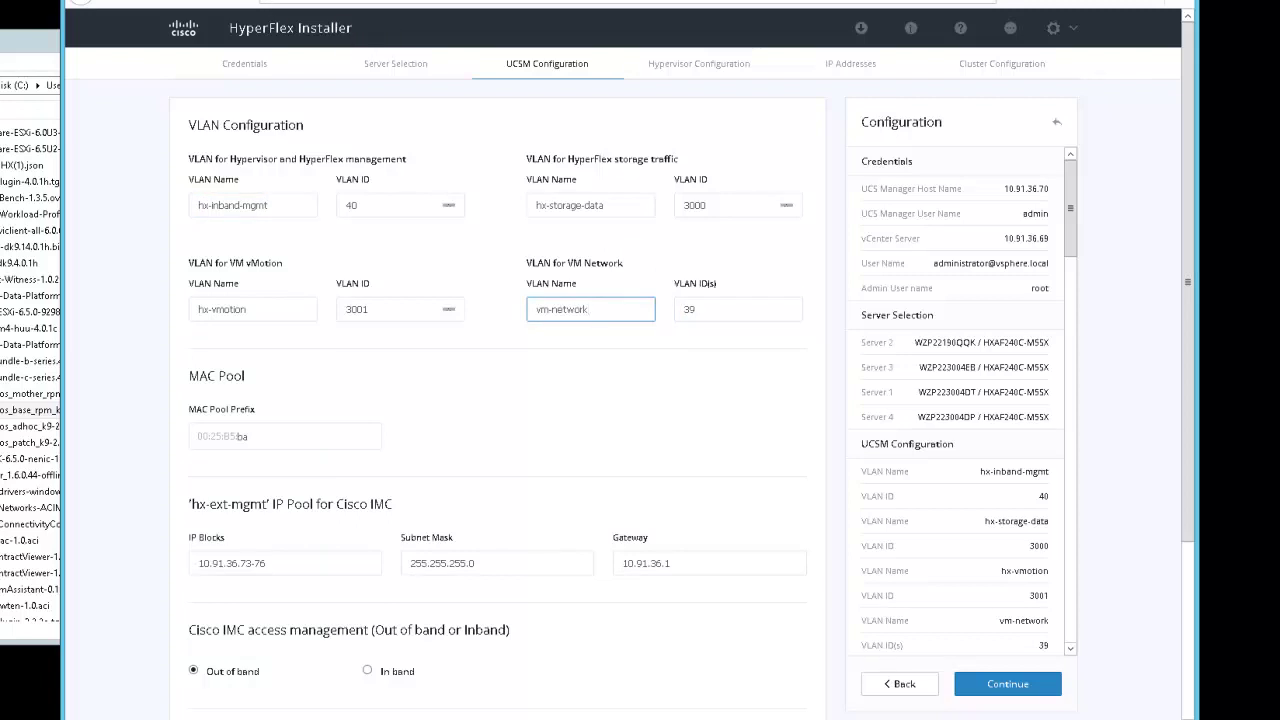
pyautogui.click(240, 5)
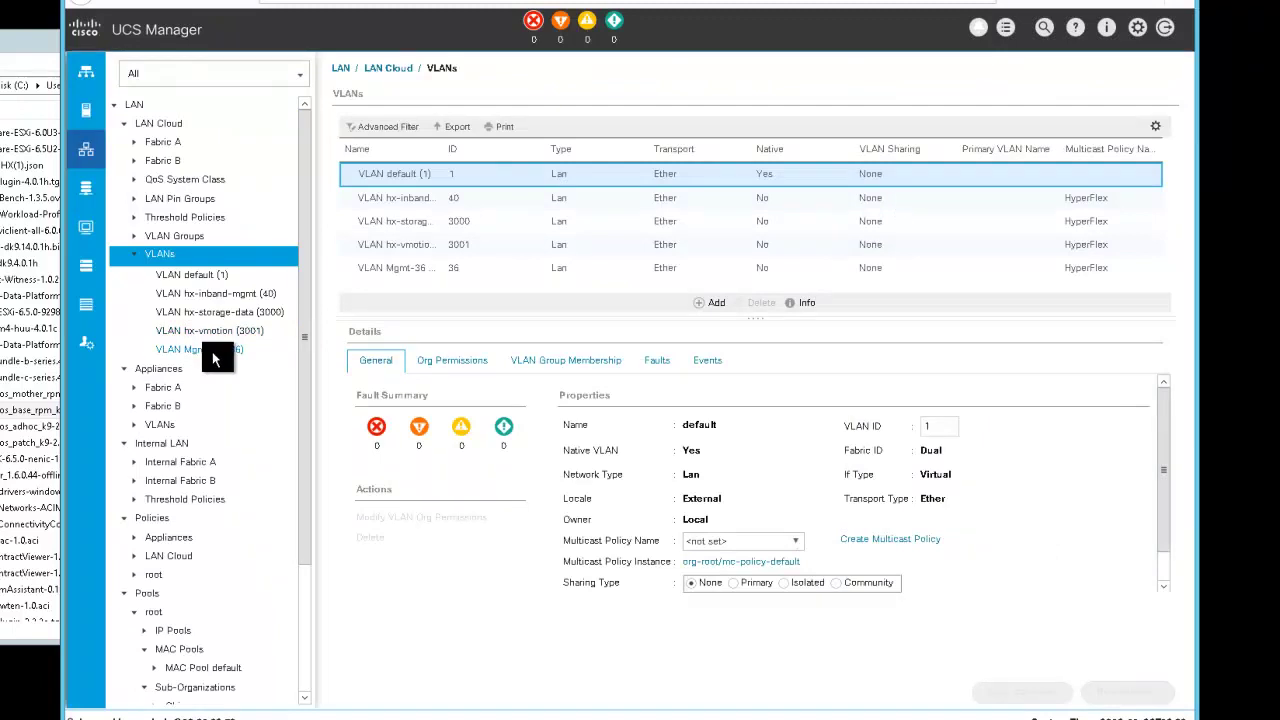
pyautogui.hotkey('ctrl', 'Tab')
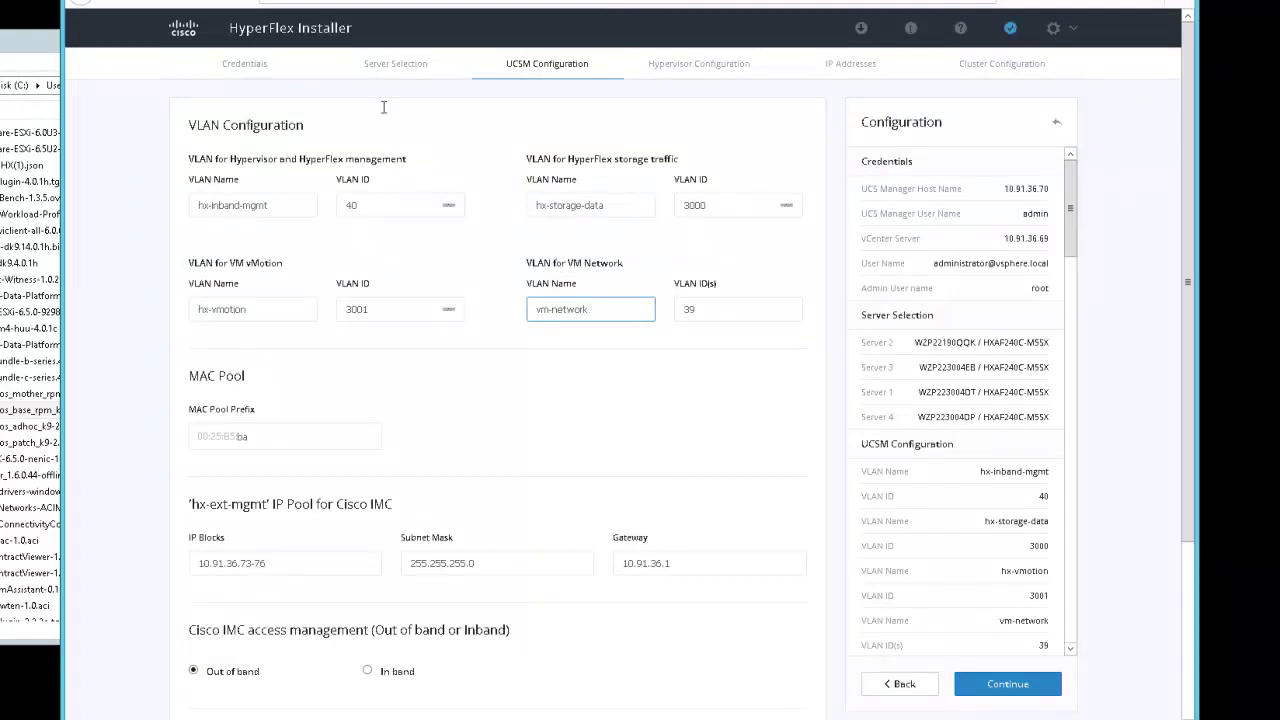
pyautogui.click(688, 308)
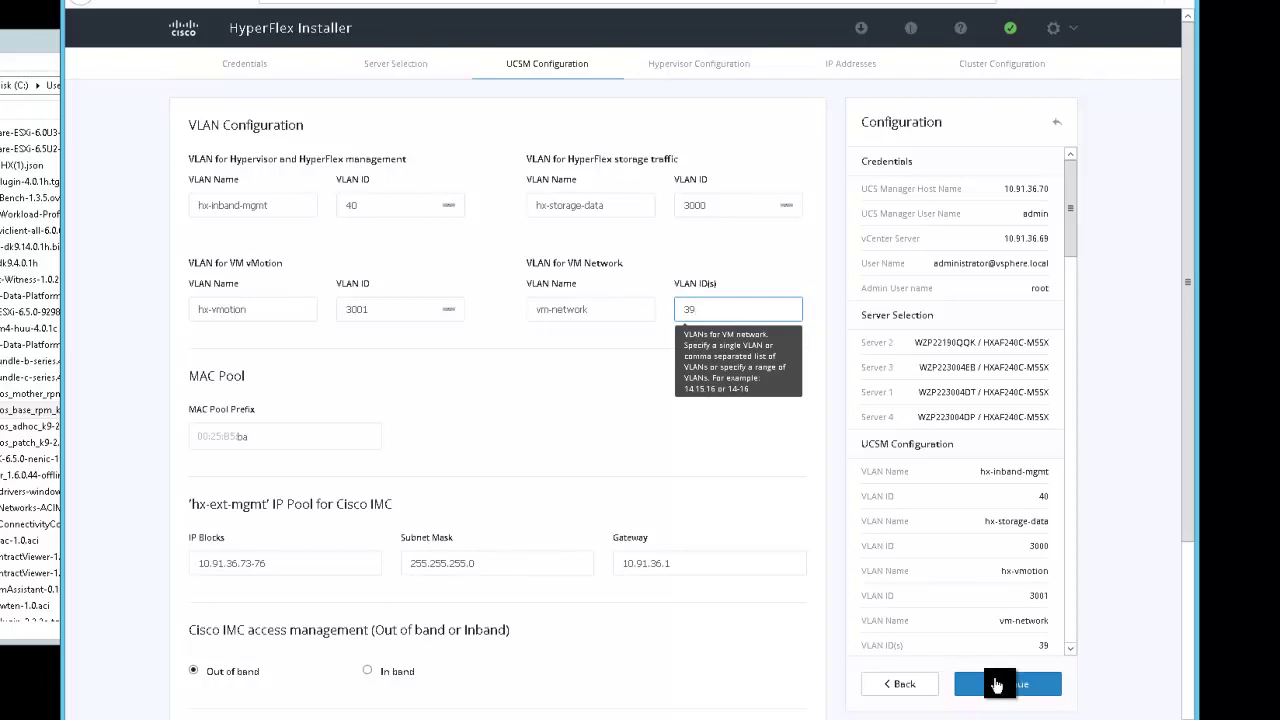
# Continue through Hypervisor, IP Addresses and Cluster Configuration to rerun the deployment
pyautogui.click(993, 685)
pyautogui.click(993, 686)
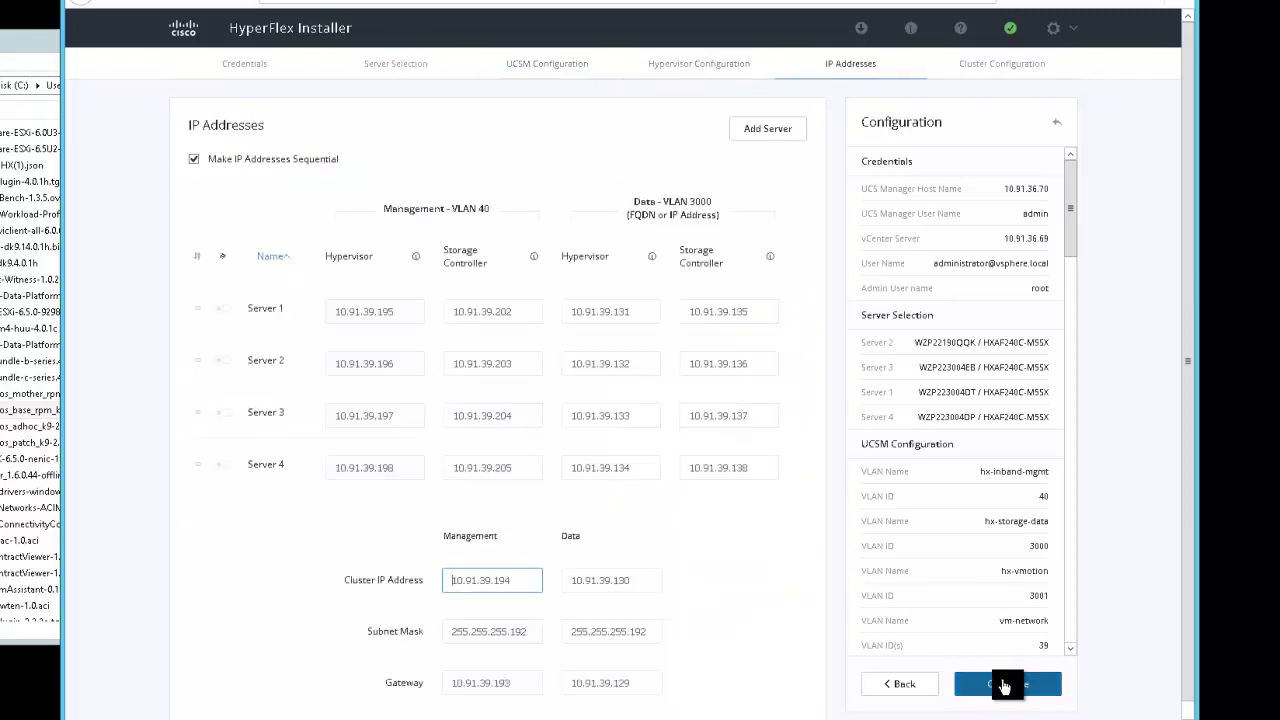
pyautogui.click(1005, 684)
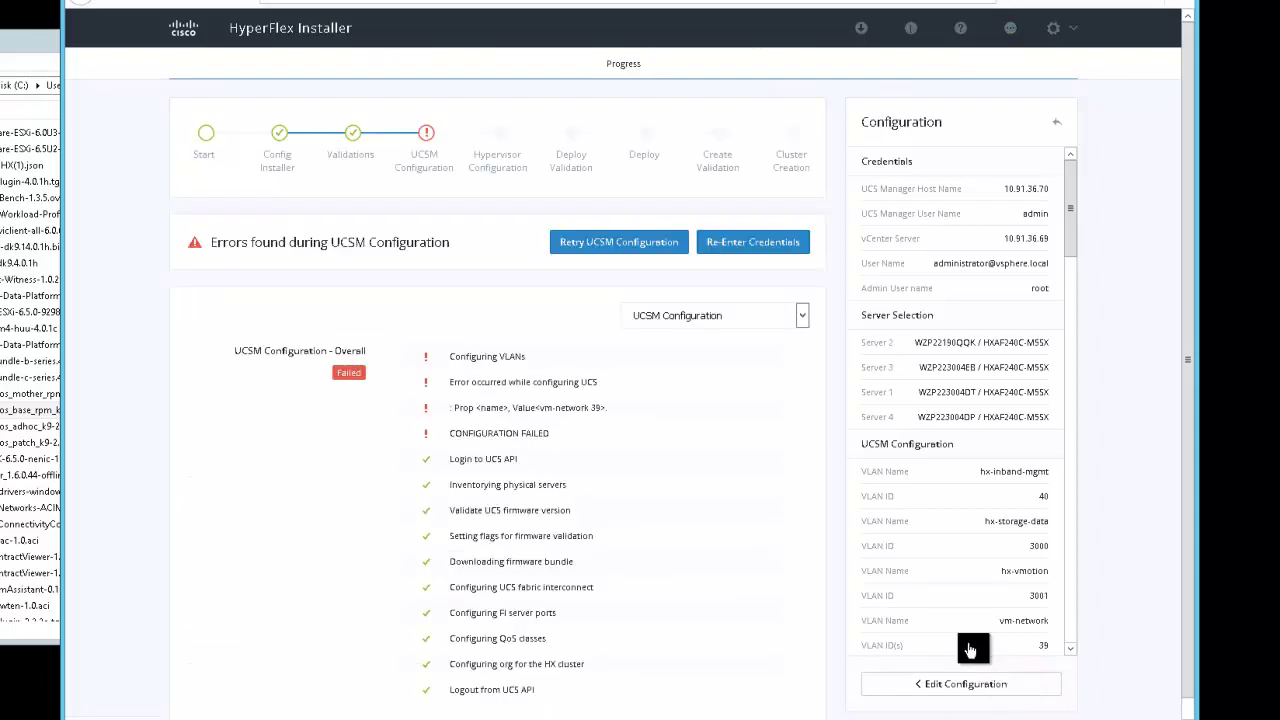
# Retry the UCSM configuration and follow the task list as VLANs get configured
pyautogui.click(641, 247)
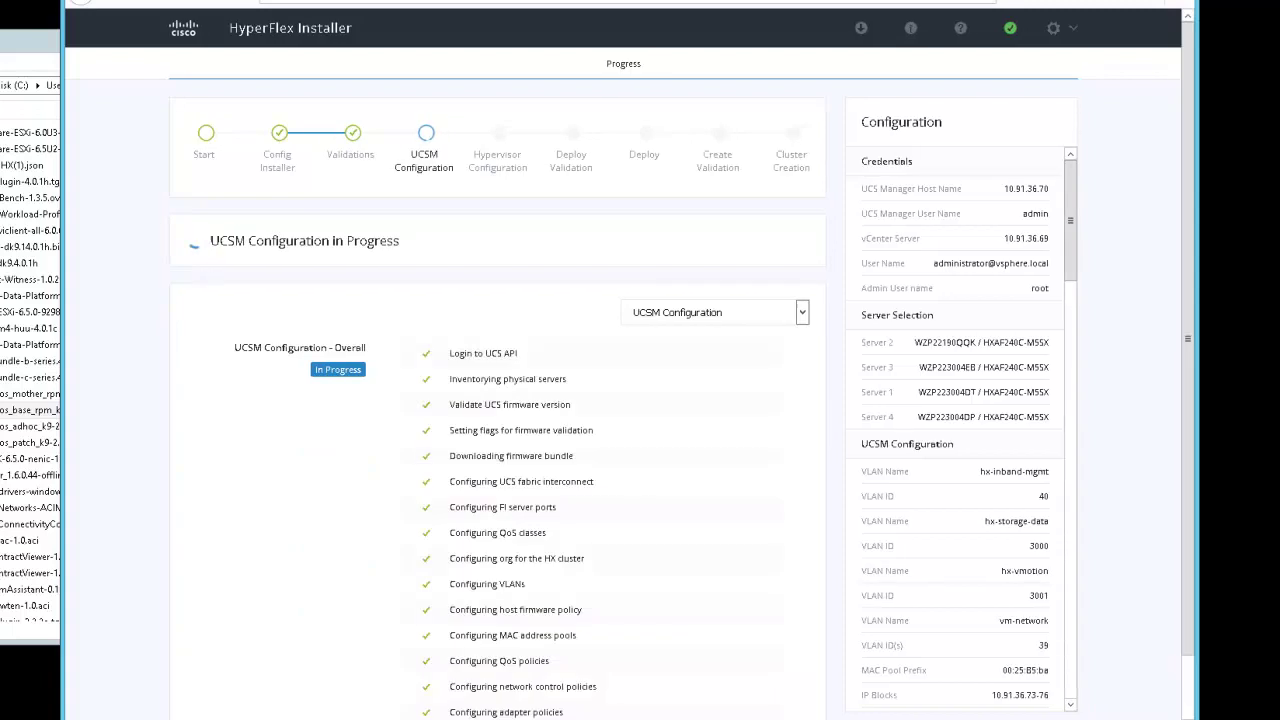
pyautogui.scroll(-1, 1185, 388)
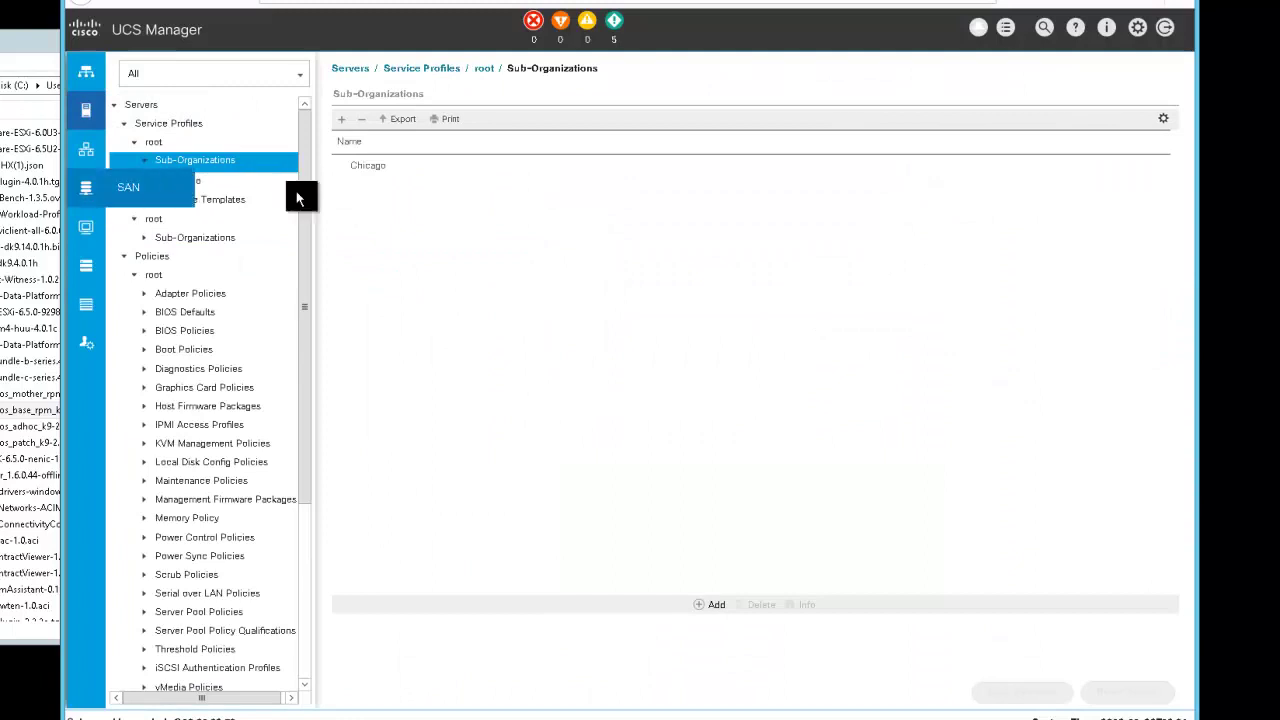
# Expand the Chicago organization and review its service profiles' association state
pyautogui.click(154, 181)
pyautogui.click(207, 184)
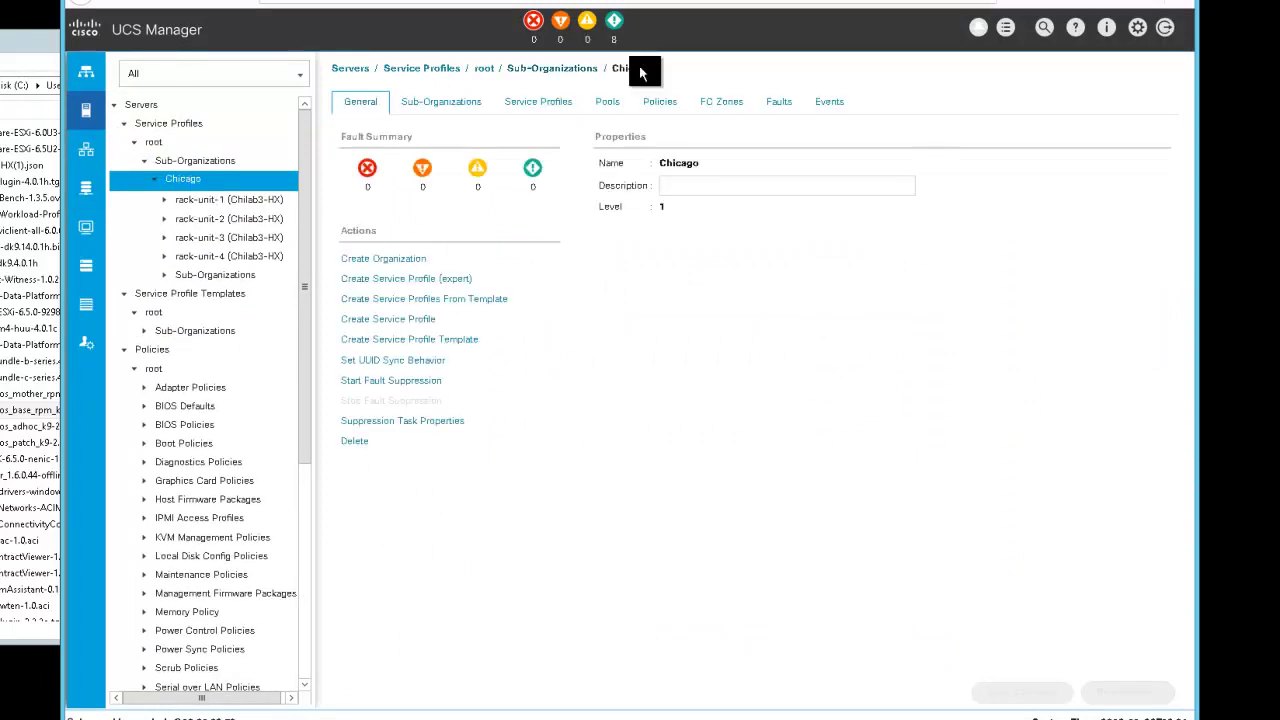
pyautogui.click(560, 104)
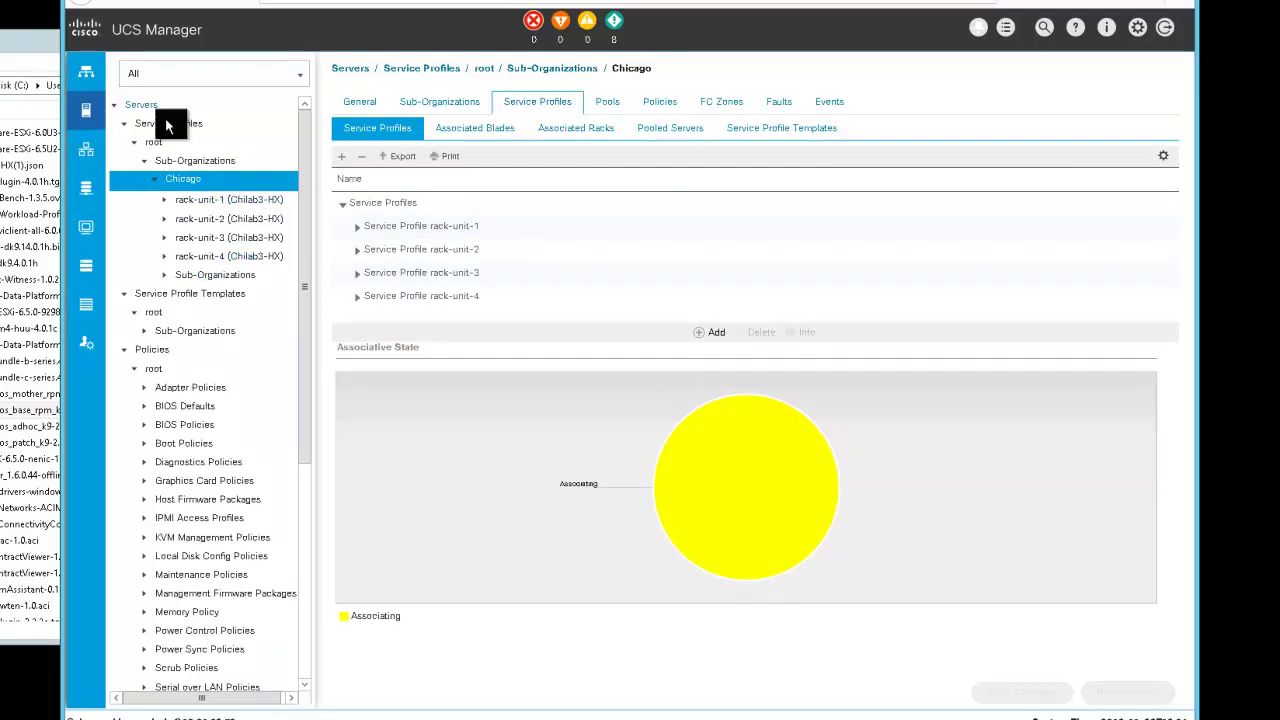
pyautogui.click(86, 72)
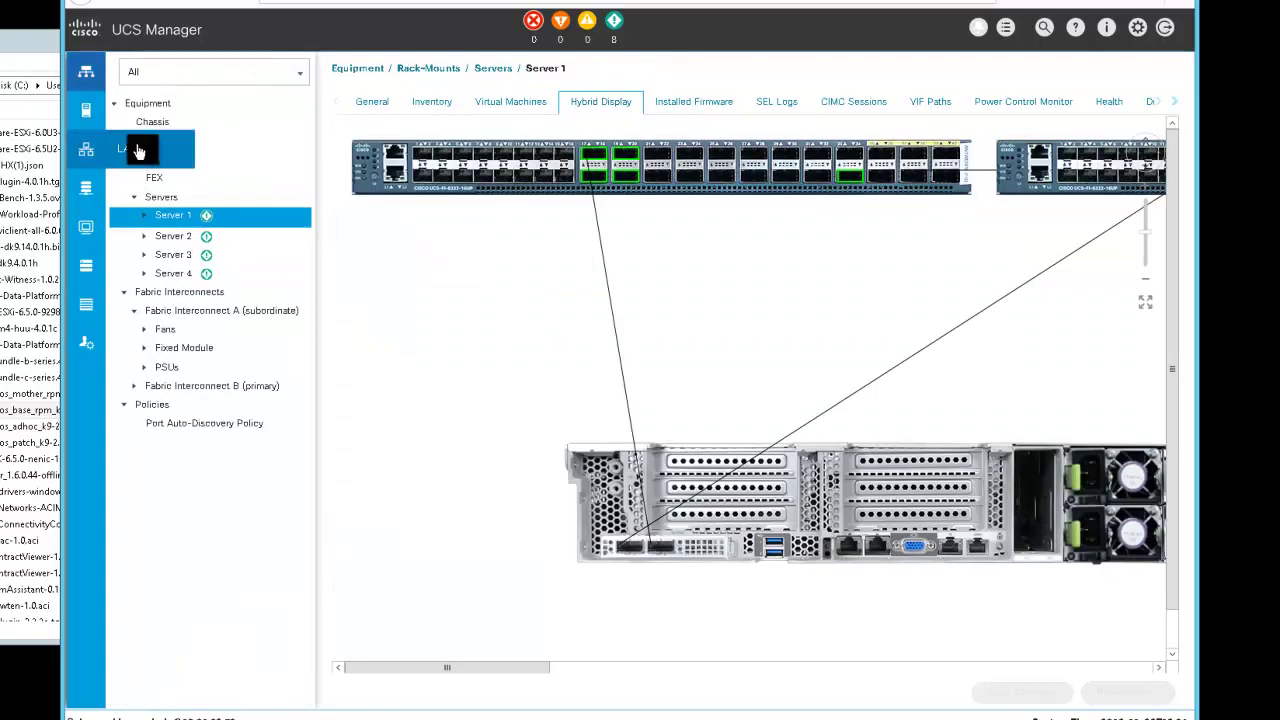
pyautogui.click(86, 110)
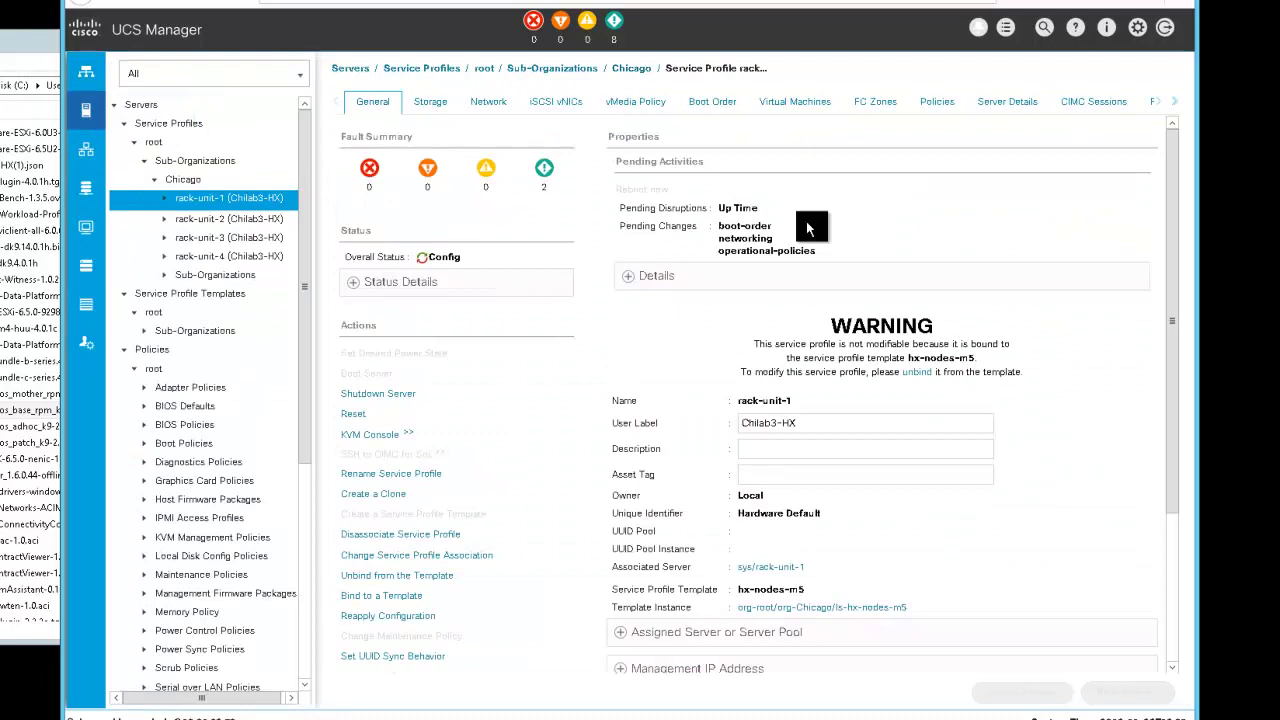
# Check rack-unit-1's association progress and launch its KVM console
pyautogui.click(1172, 102)
pyautogui.click(1106, 350)
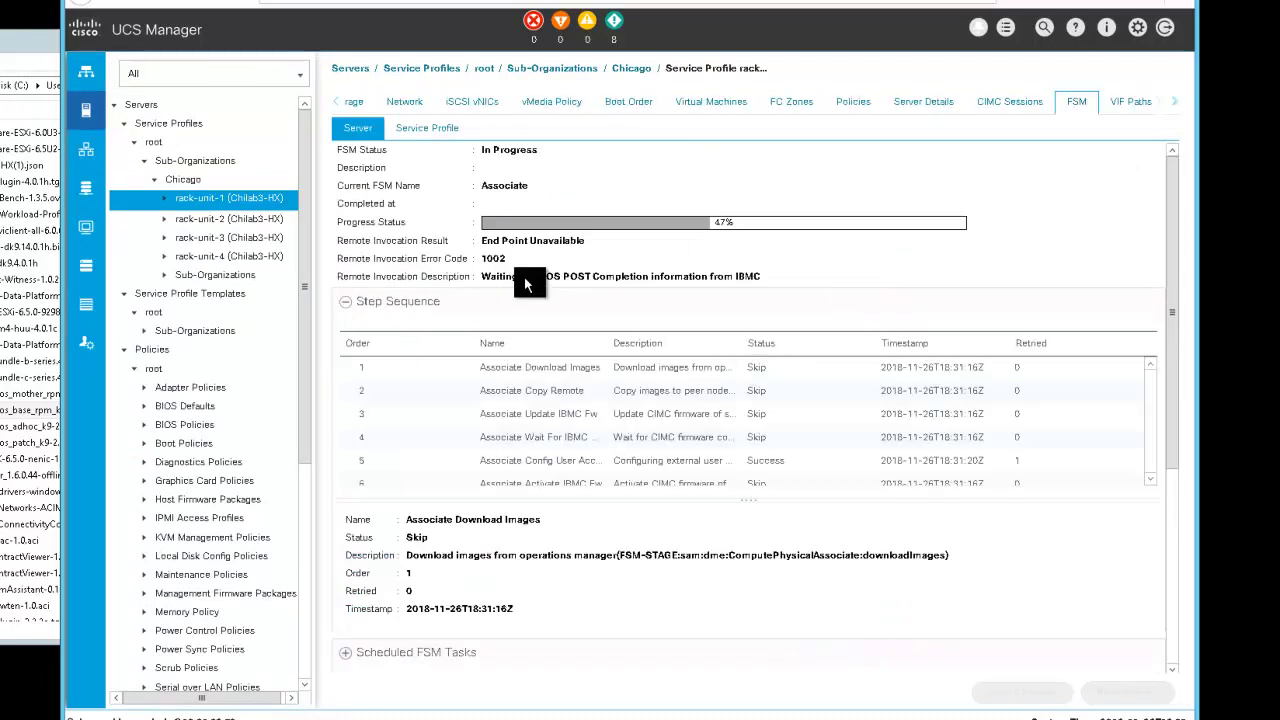
pyautogui.click(372, 102)
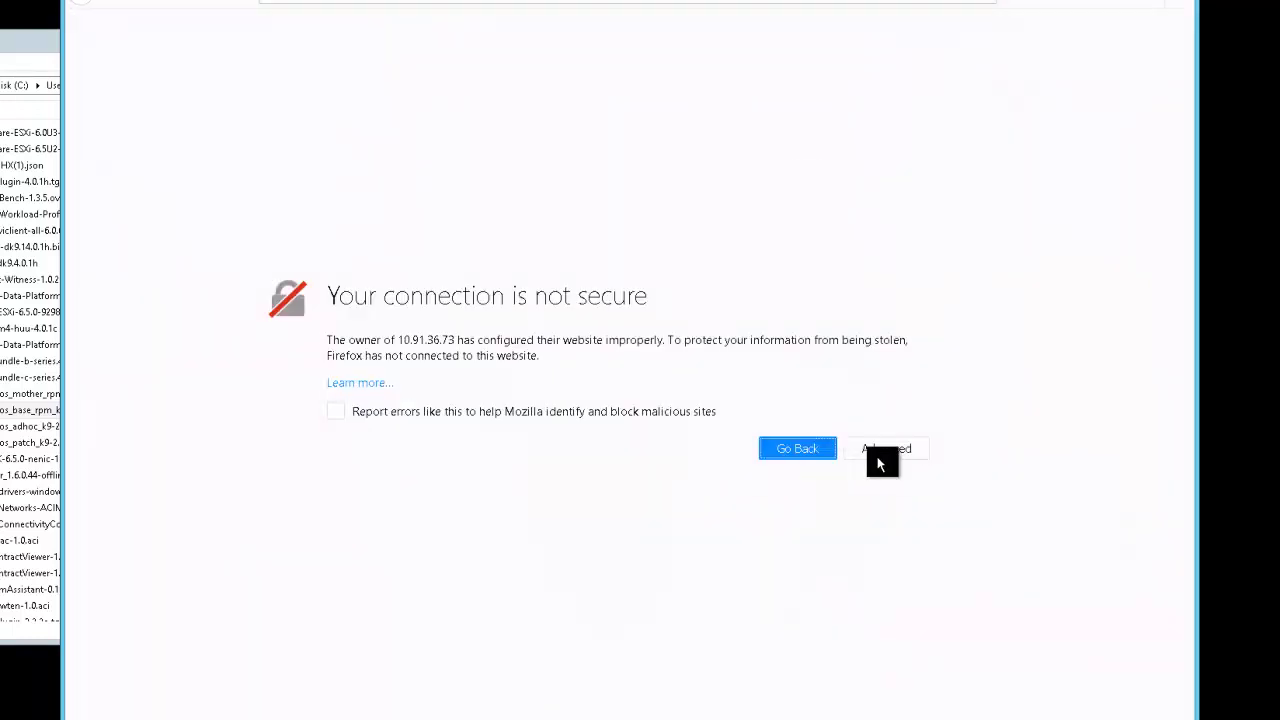
pyautogui.click(880, 450)
# Accept the KVM server's certificate exception and load the KVM client
pyautogui.click(855, 687)
pyautogui.press('Return')
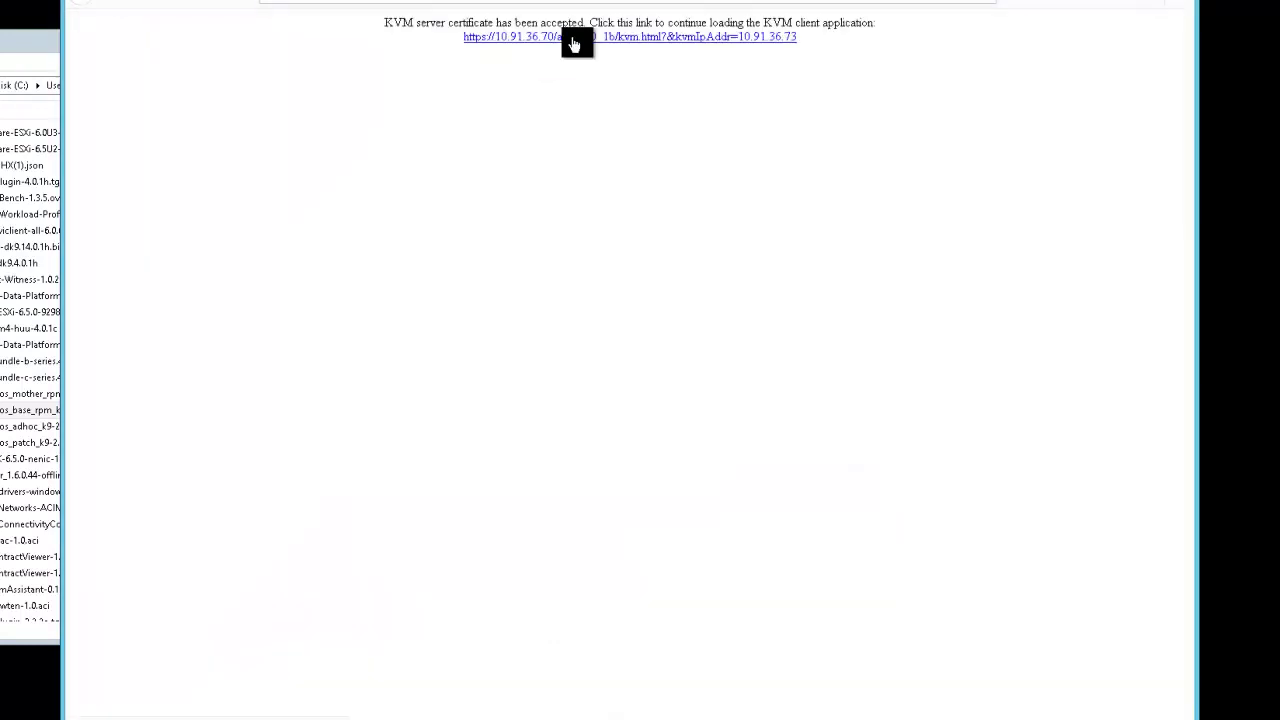
pyautogui.click(580, 40)
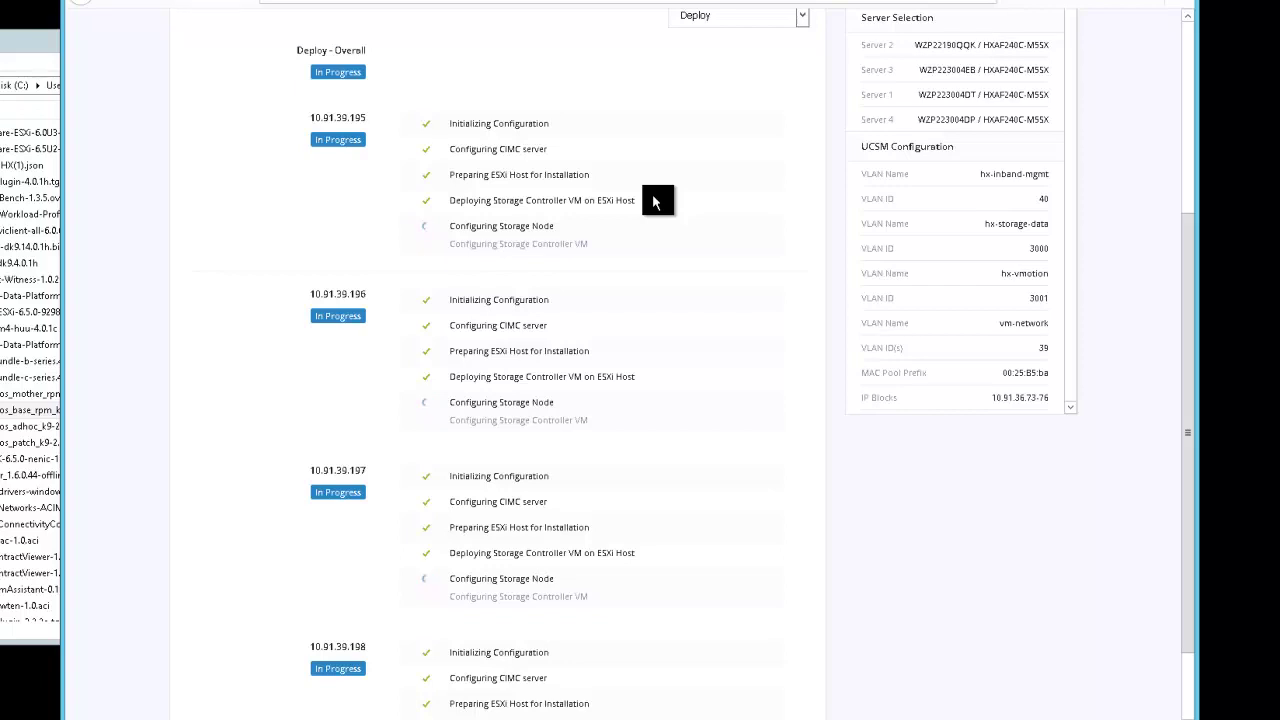
# Glance at the ESXi host in the KVM console, then return to the deploy progress page
pyautogui.hotkey('ctrl', 'Tab')
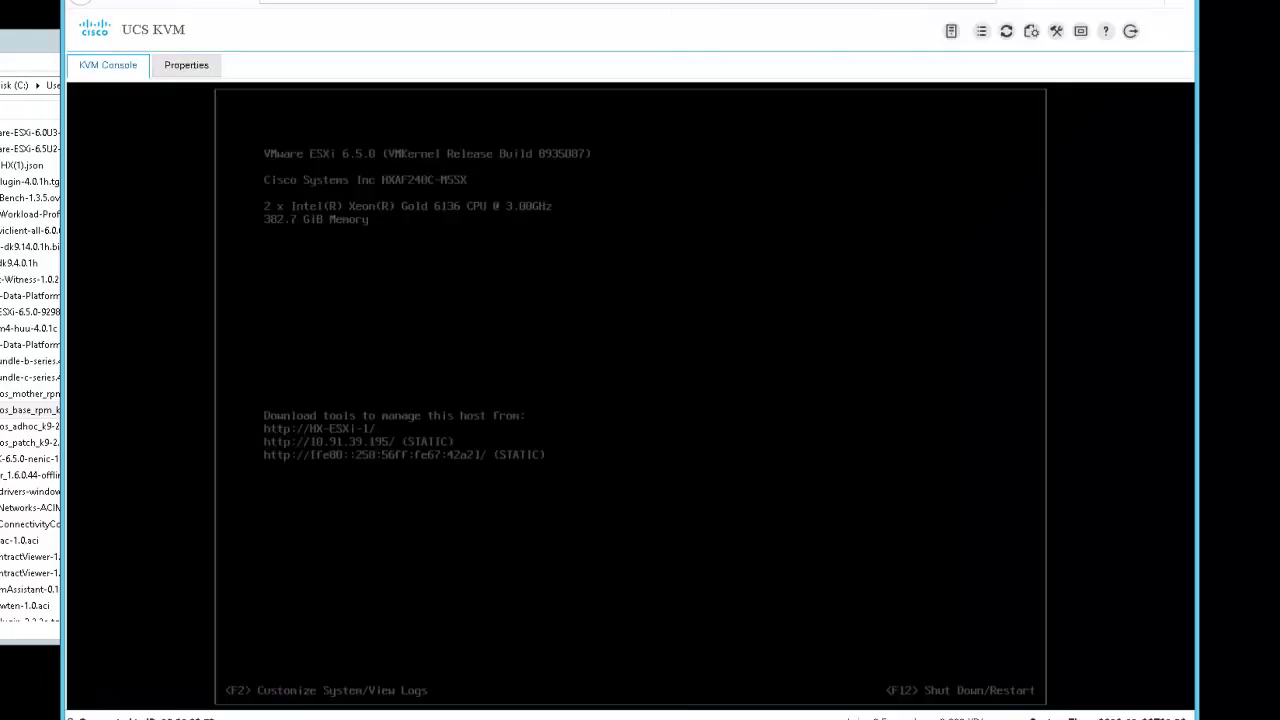
pyautogui.hotkey('ctrl', 'Tab')
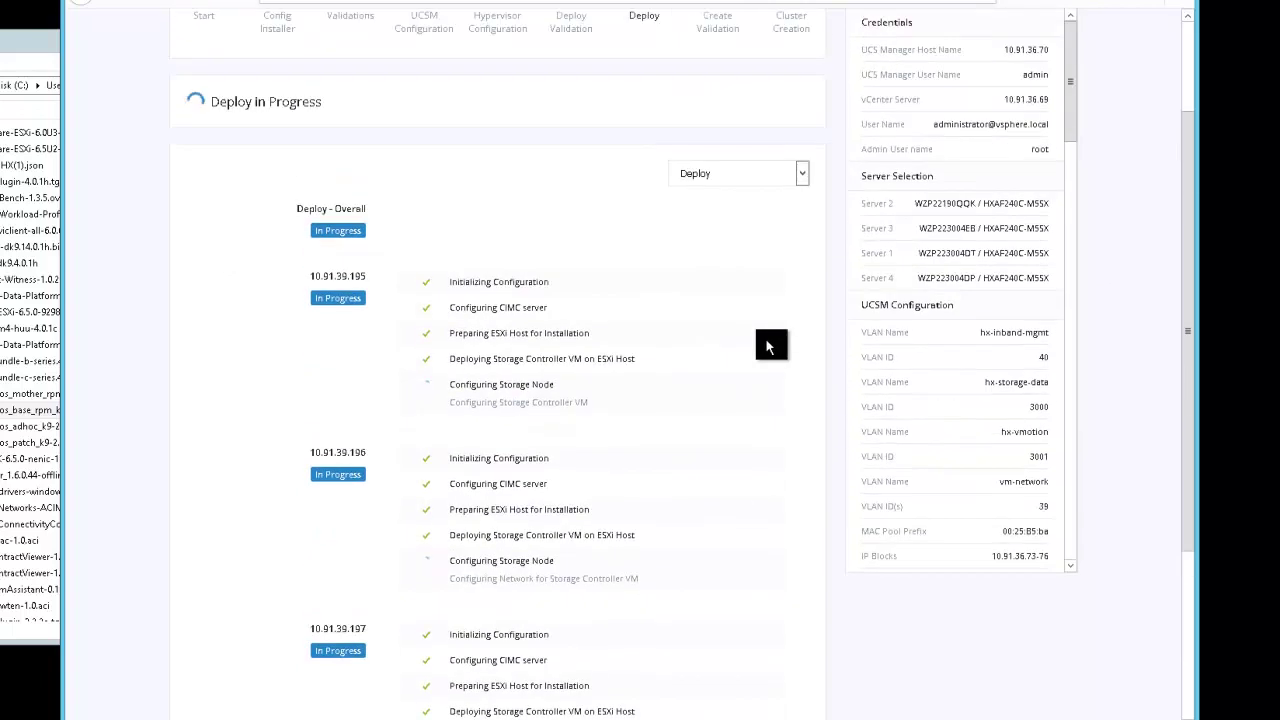
pyautogui.scroll(-4, 742, 426)
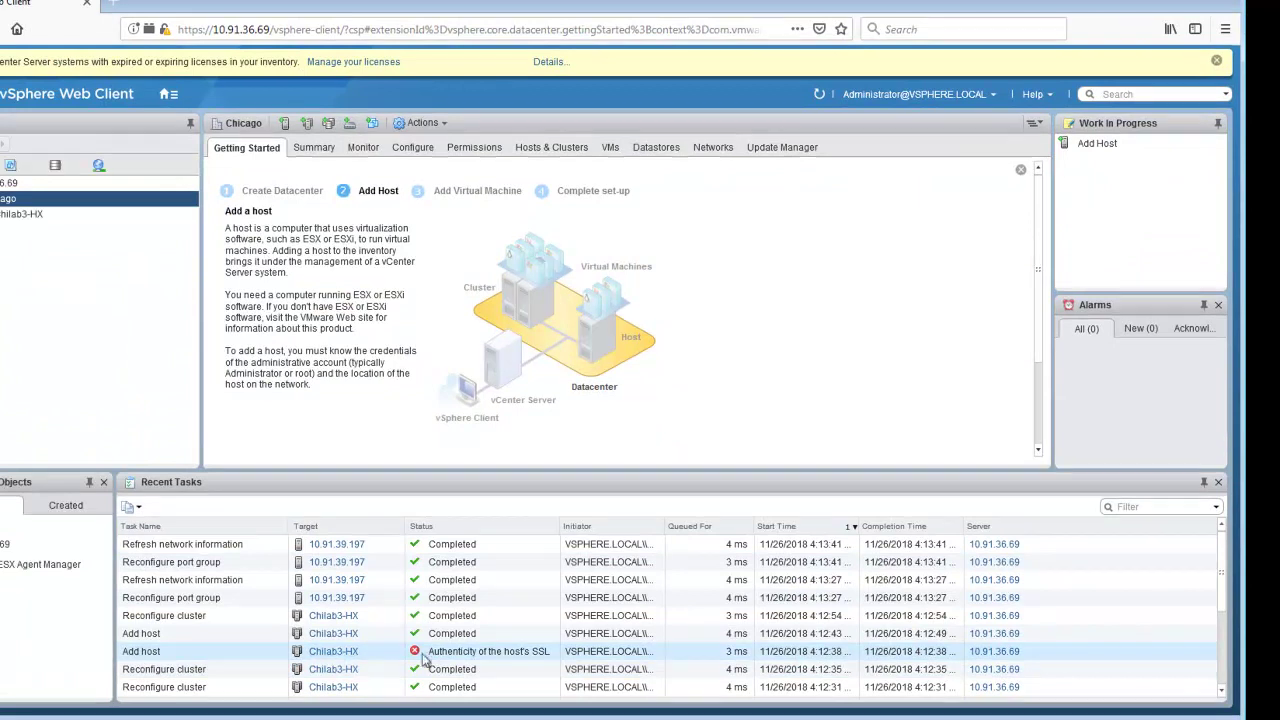
pyautogui.scroll(-3, 456, 661)
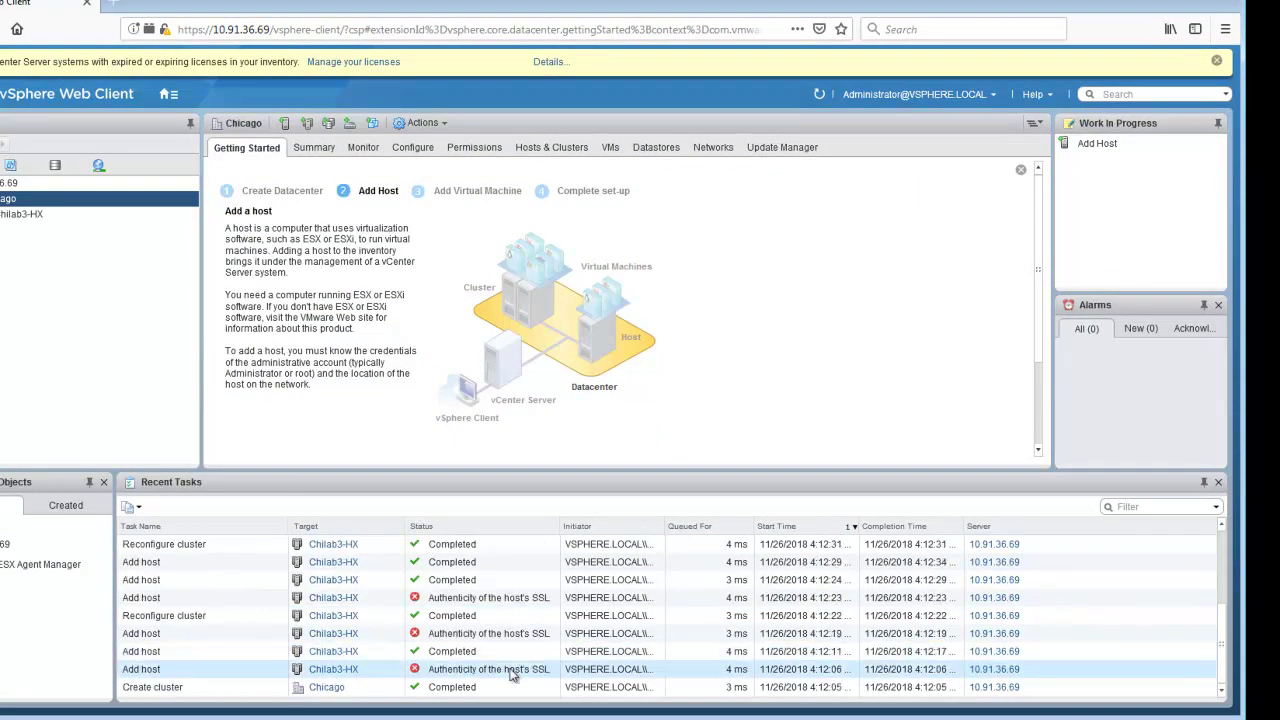